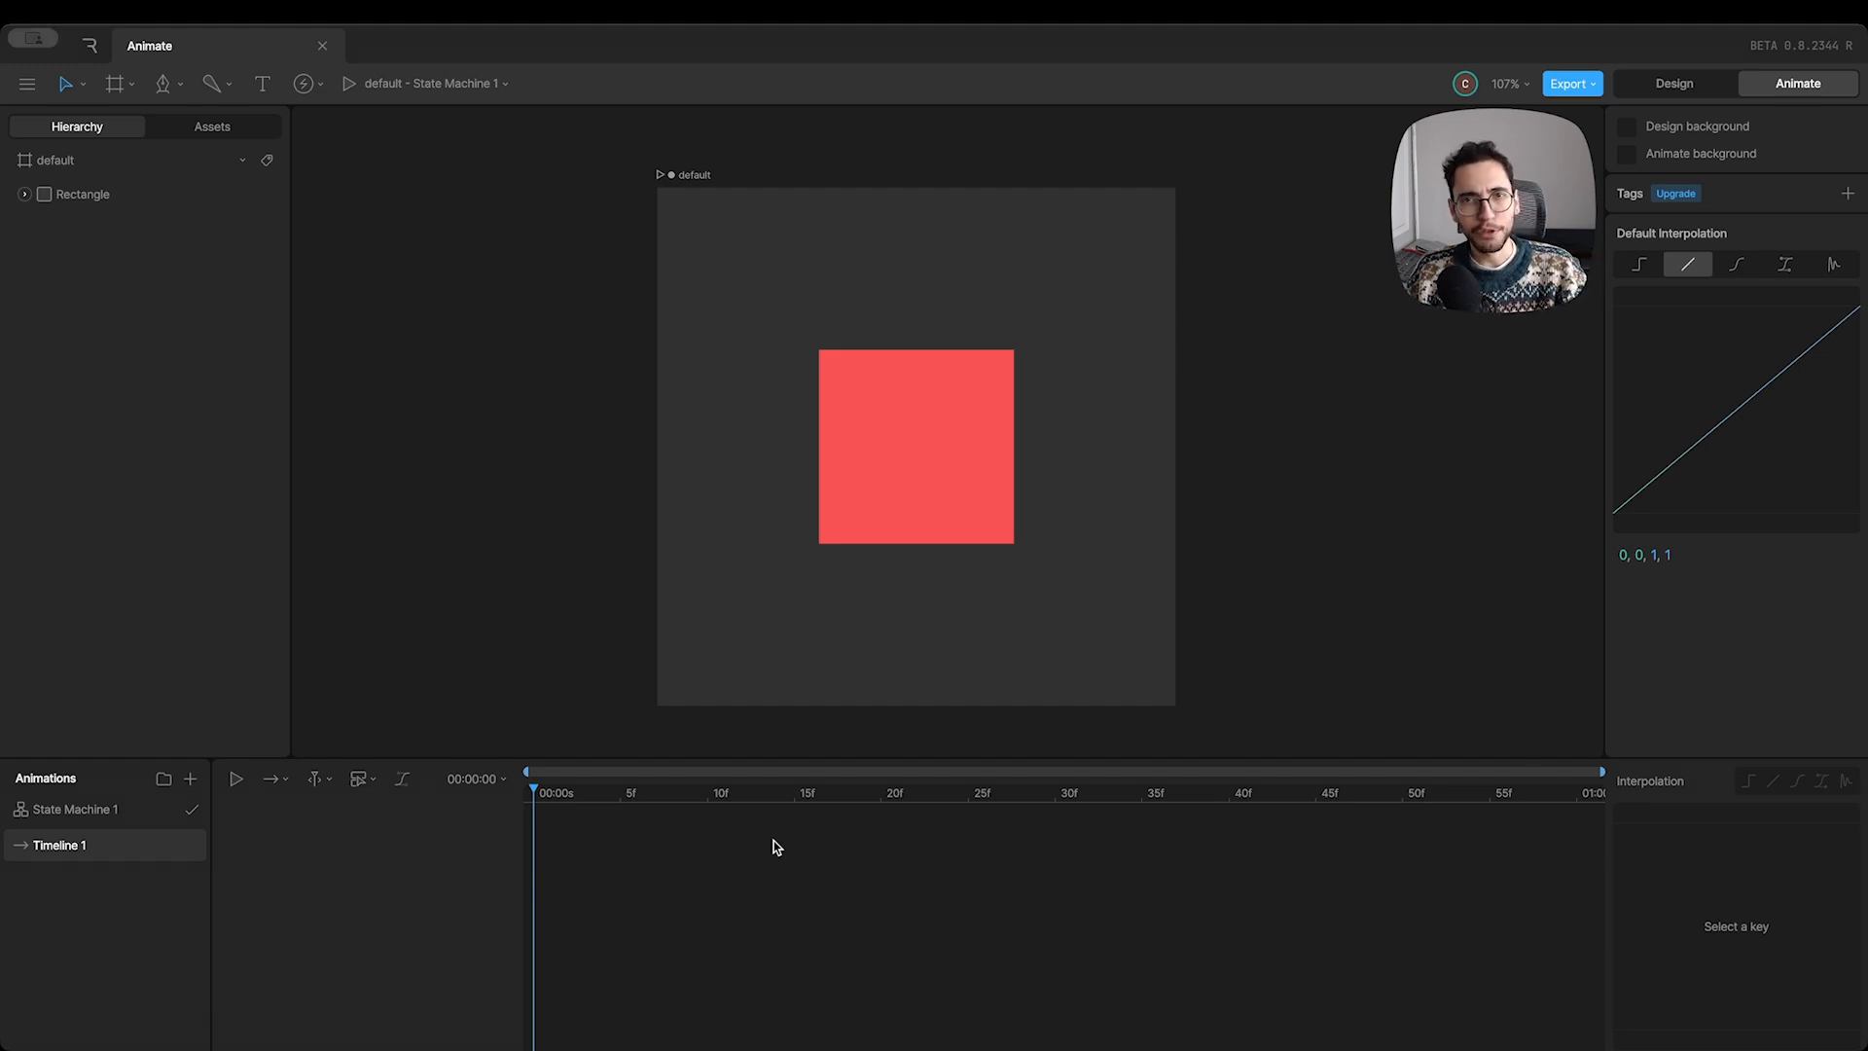
Step: Select the red rectangle, switch to Design mode and back to Animate mode, and keep the playhead at frame 0
click(895, 516)
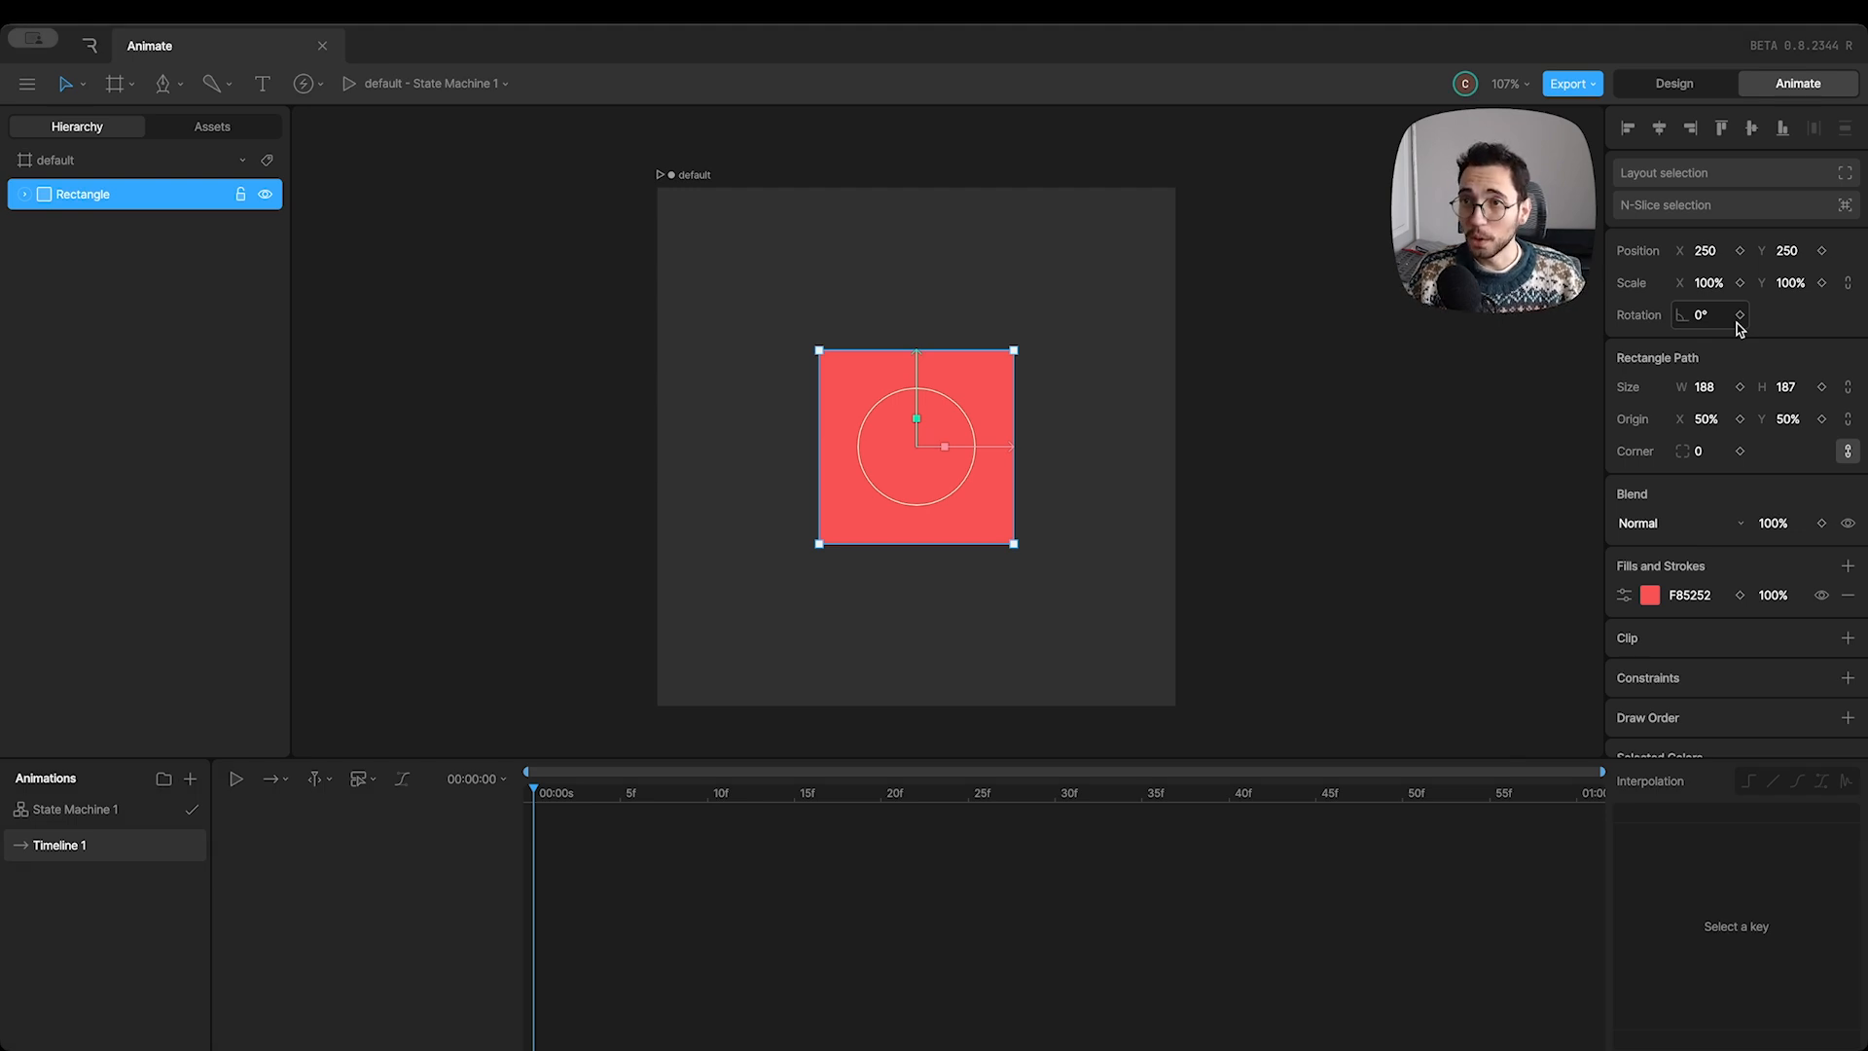
key(Tab)
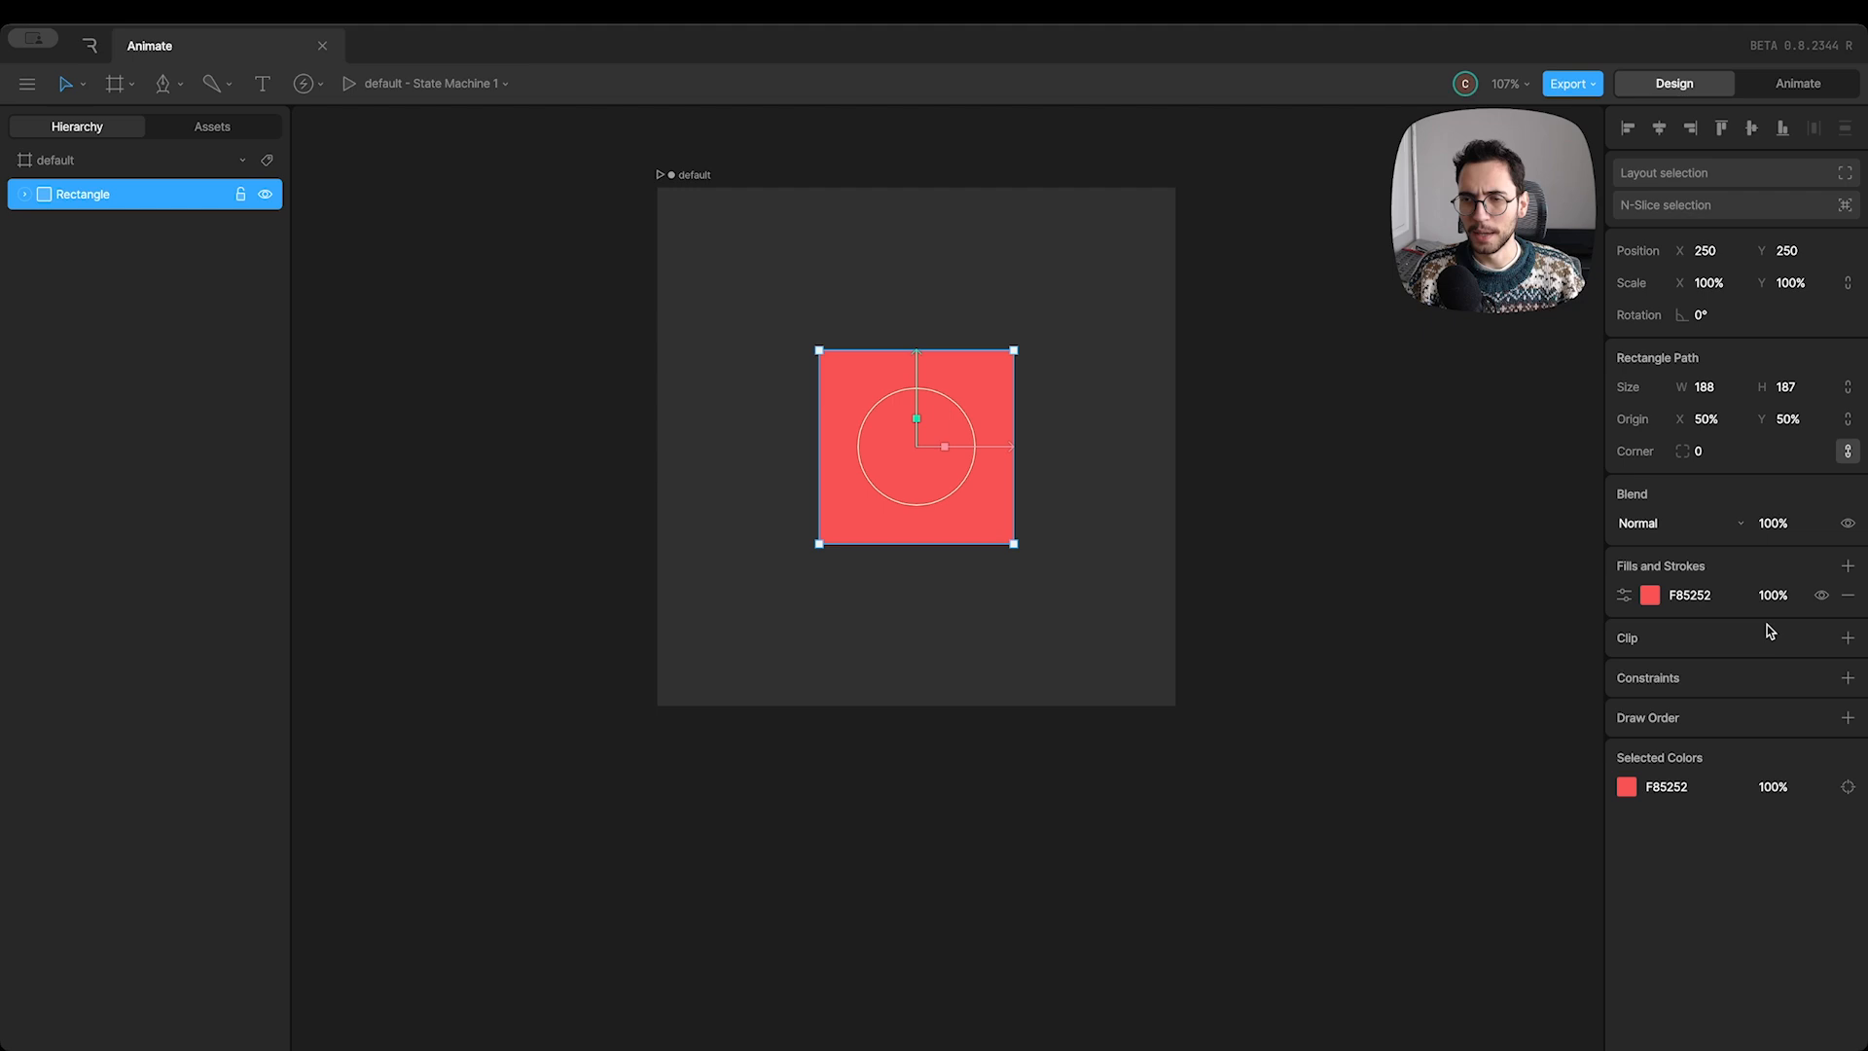
key(Tab)
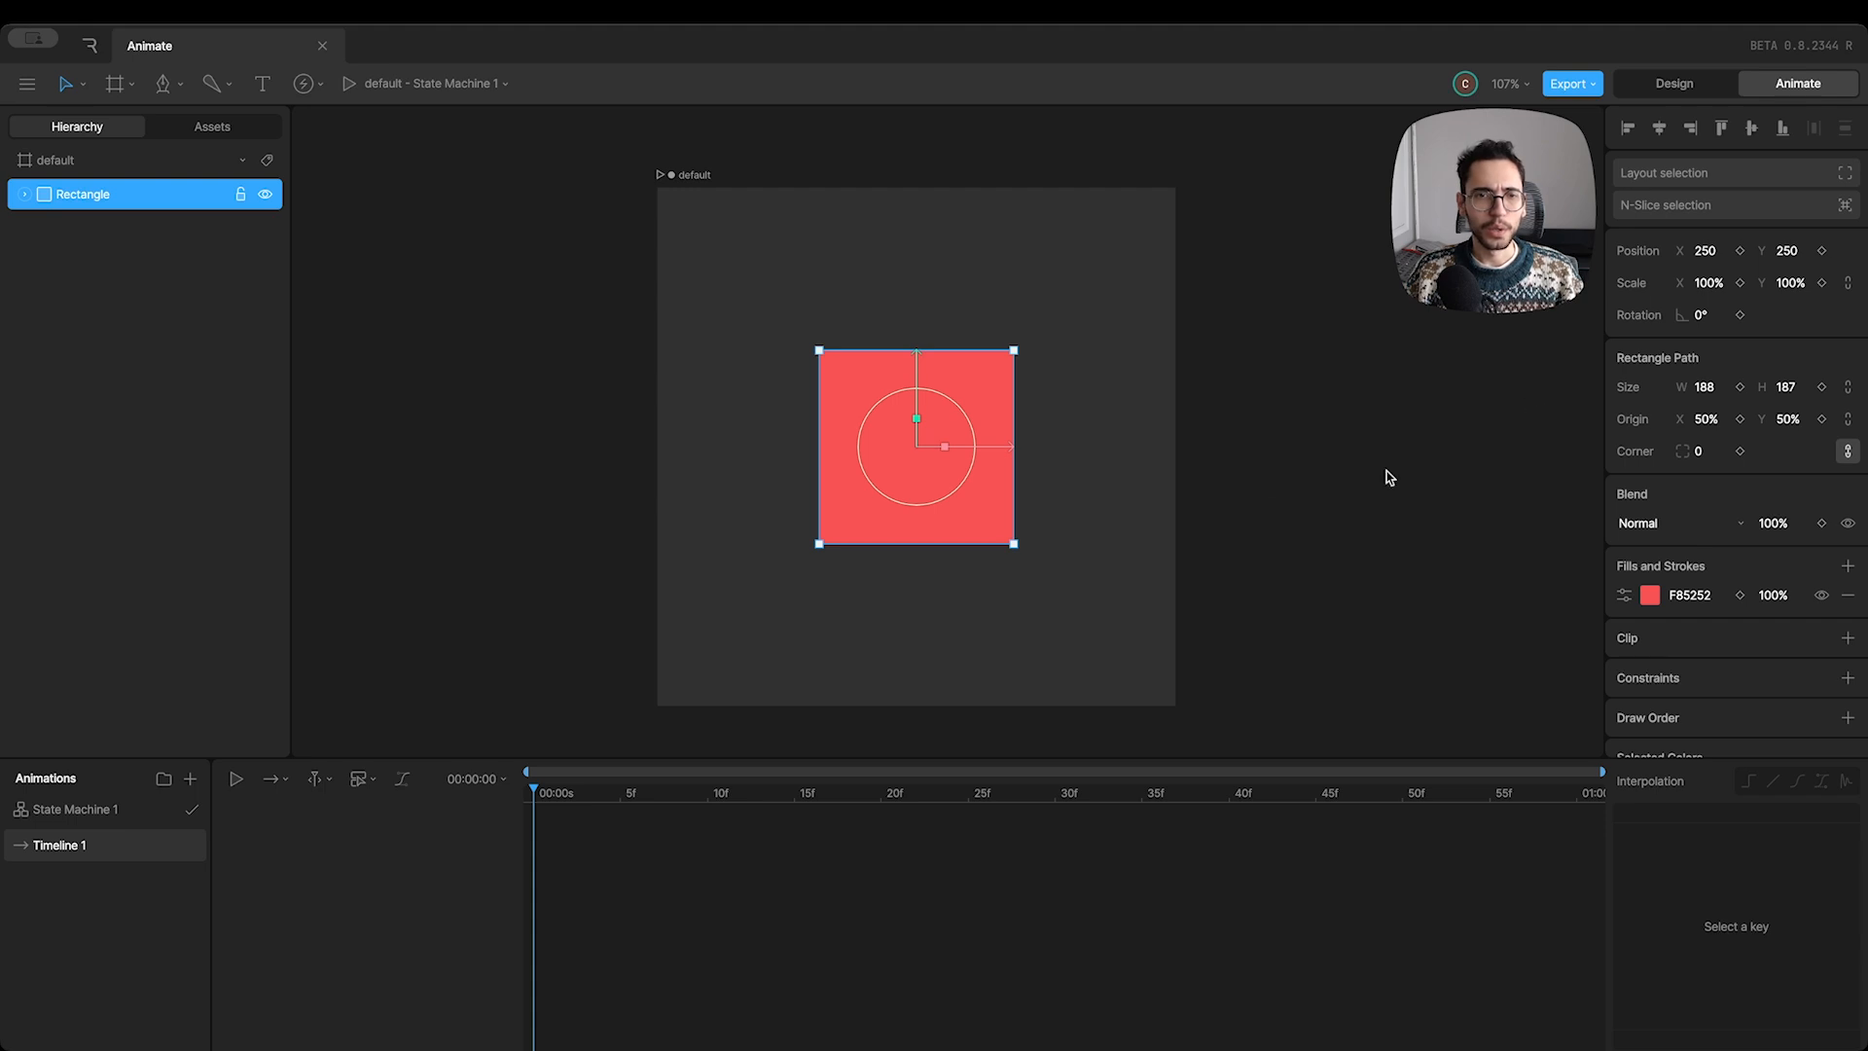
drag(569, 798, 523, 811)
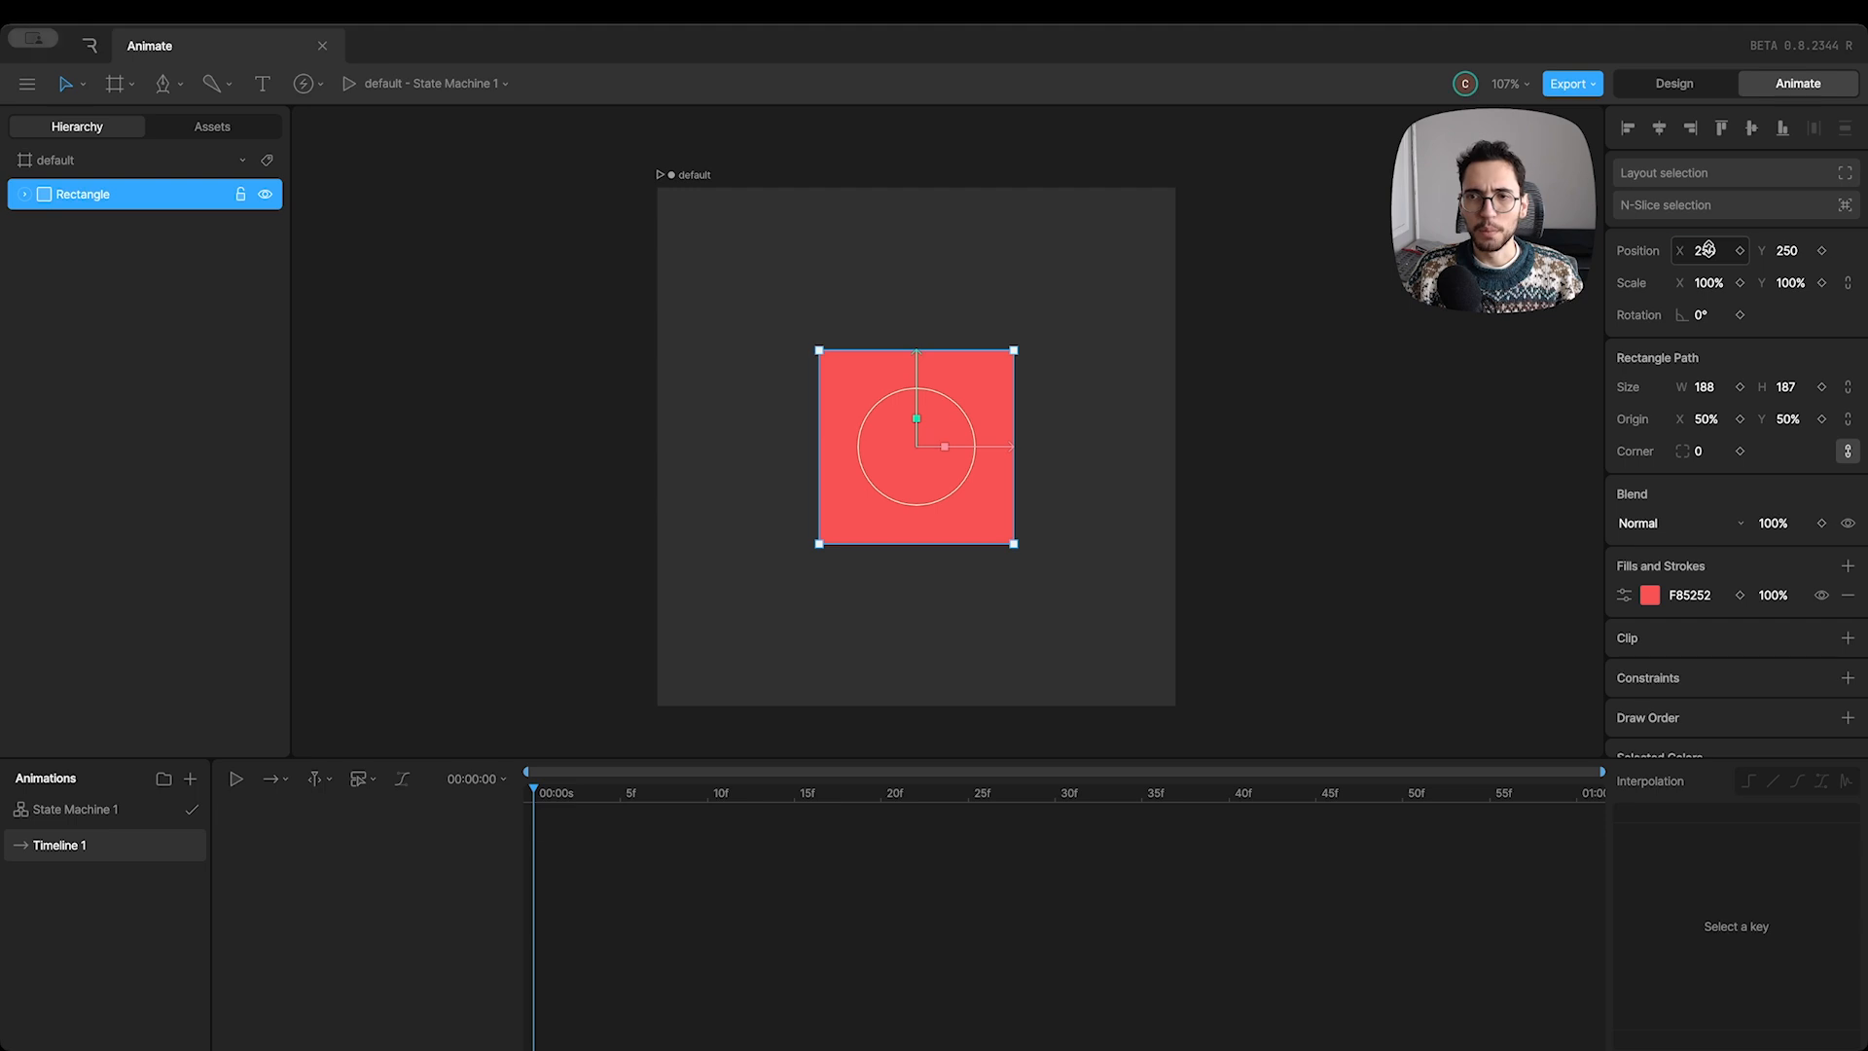
Step: Try keying the rectangle's X position at frame 0 with 90 and with 0, undoing each change
drag(1709, 250, 1717, 386)
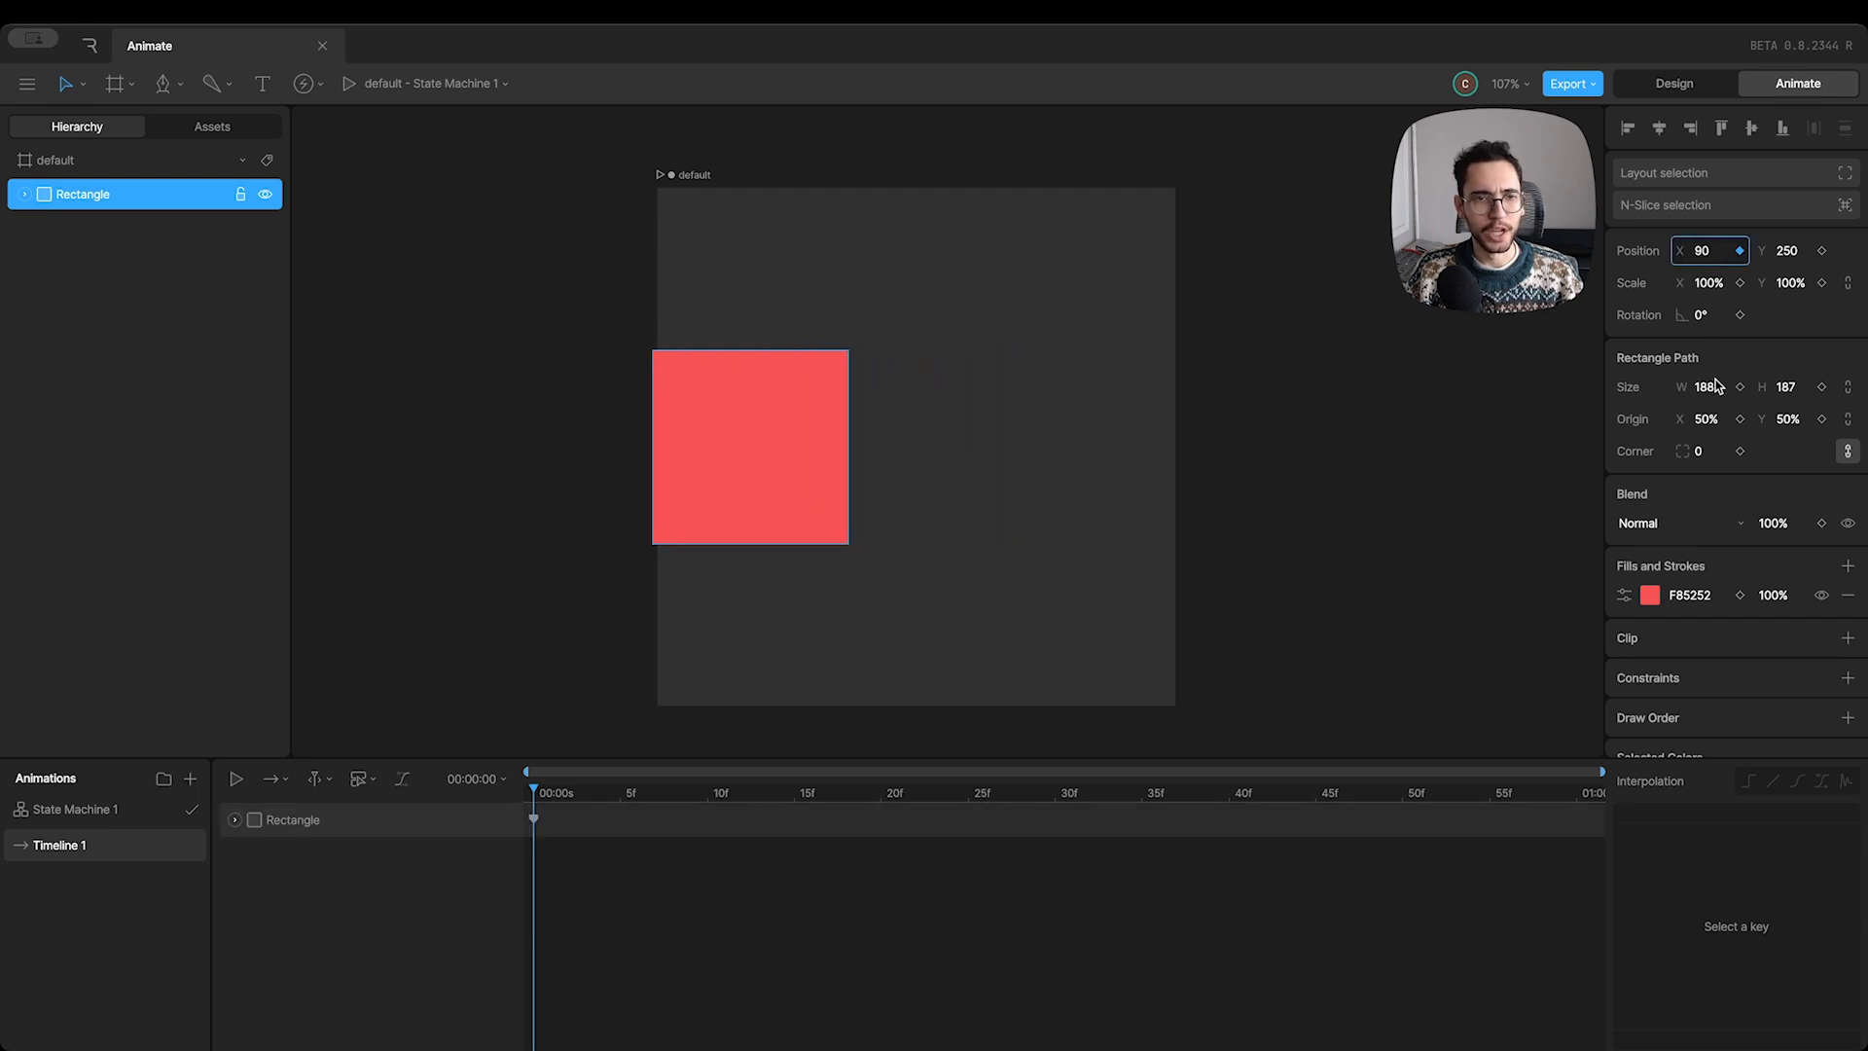
key(ctrl+z)
click(1712, 250)
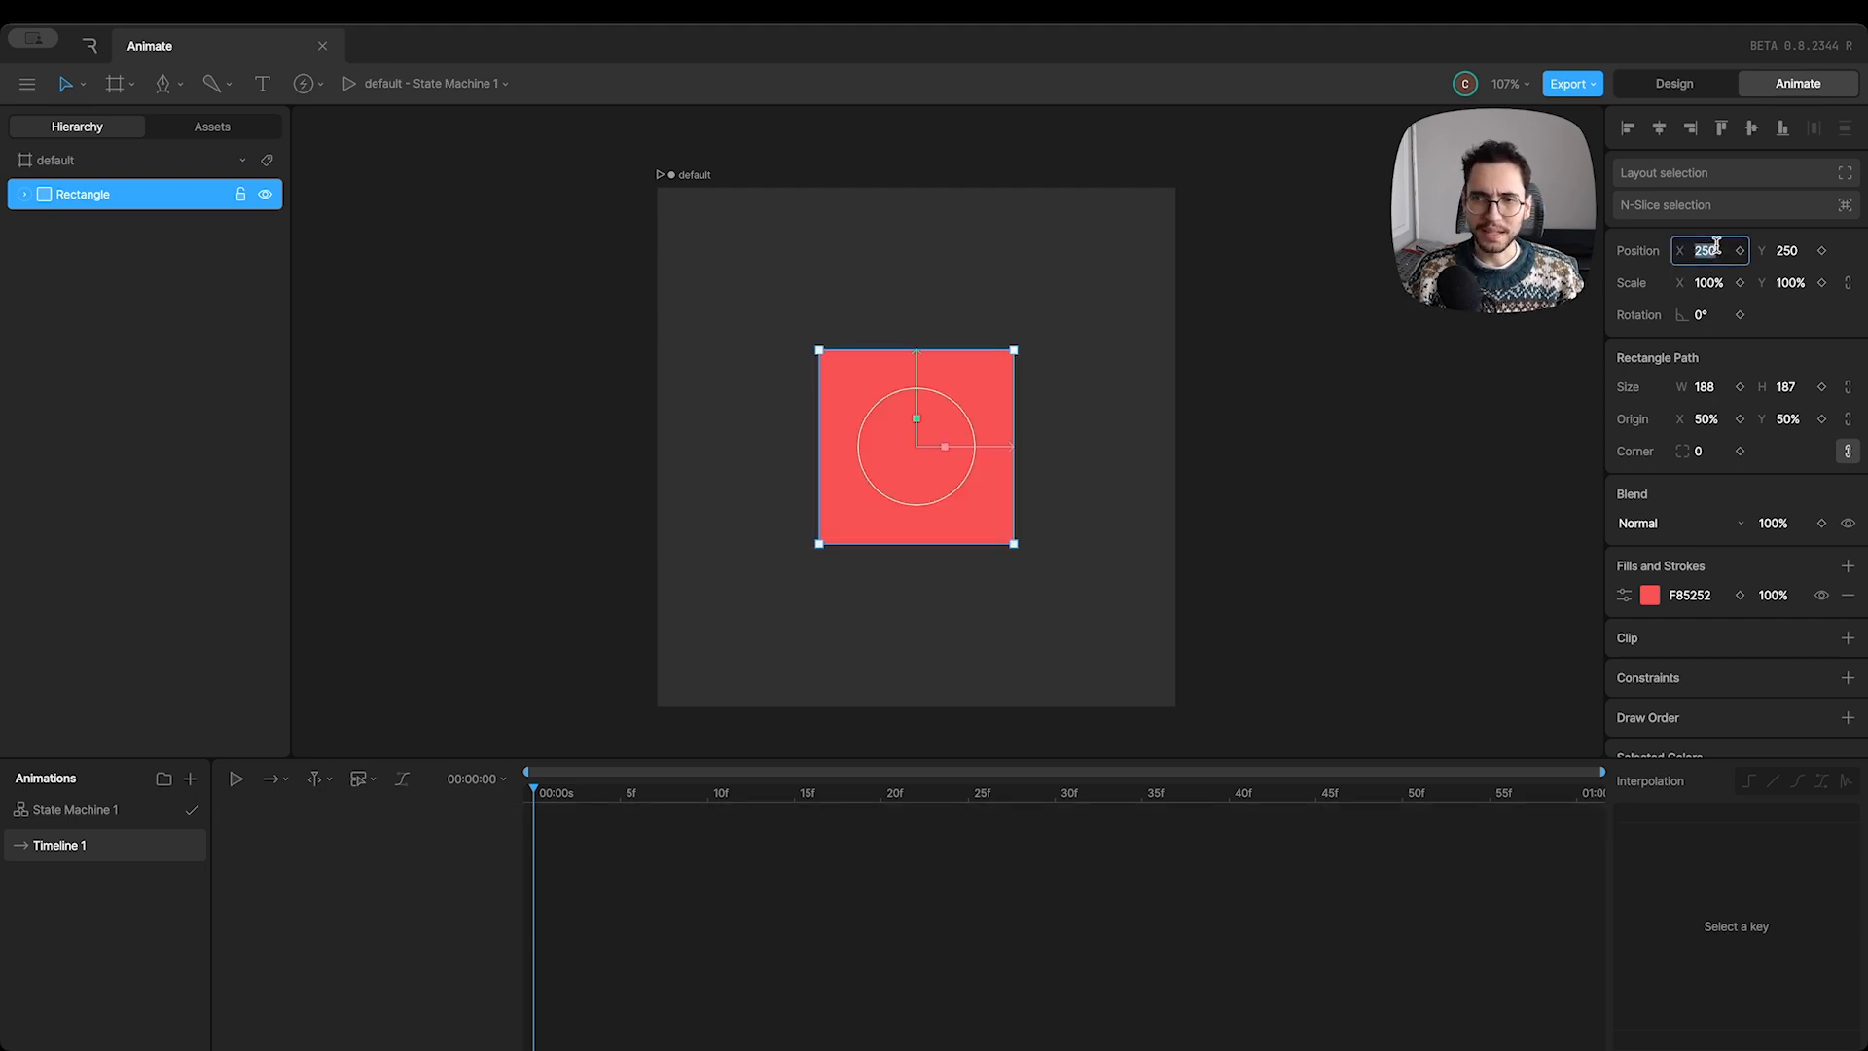
text(0)
key(Return)
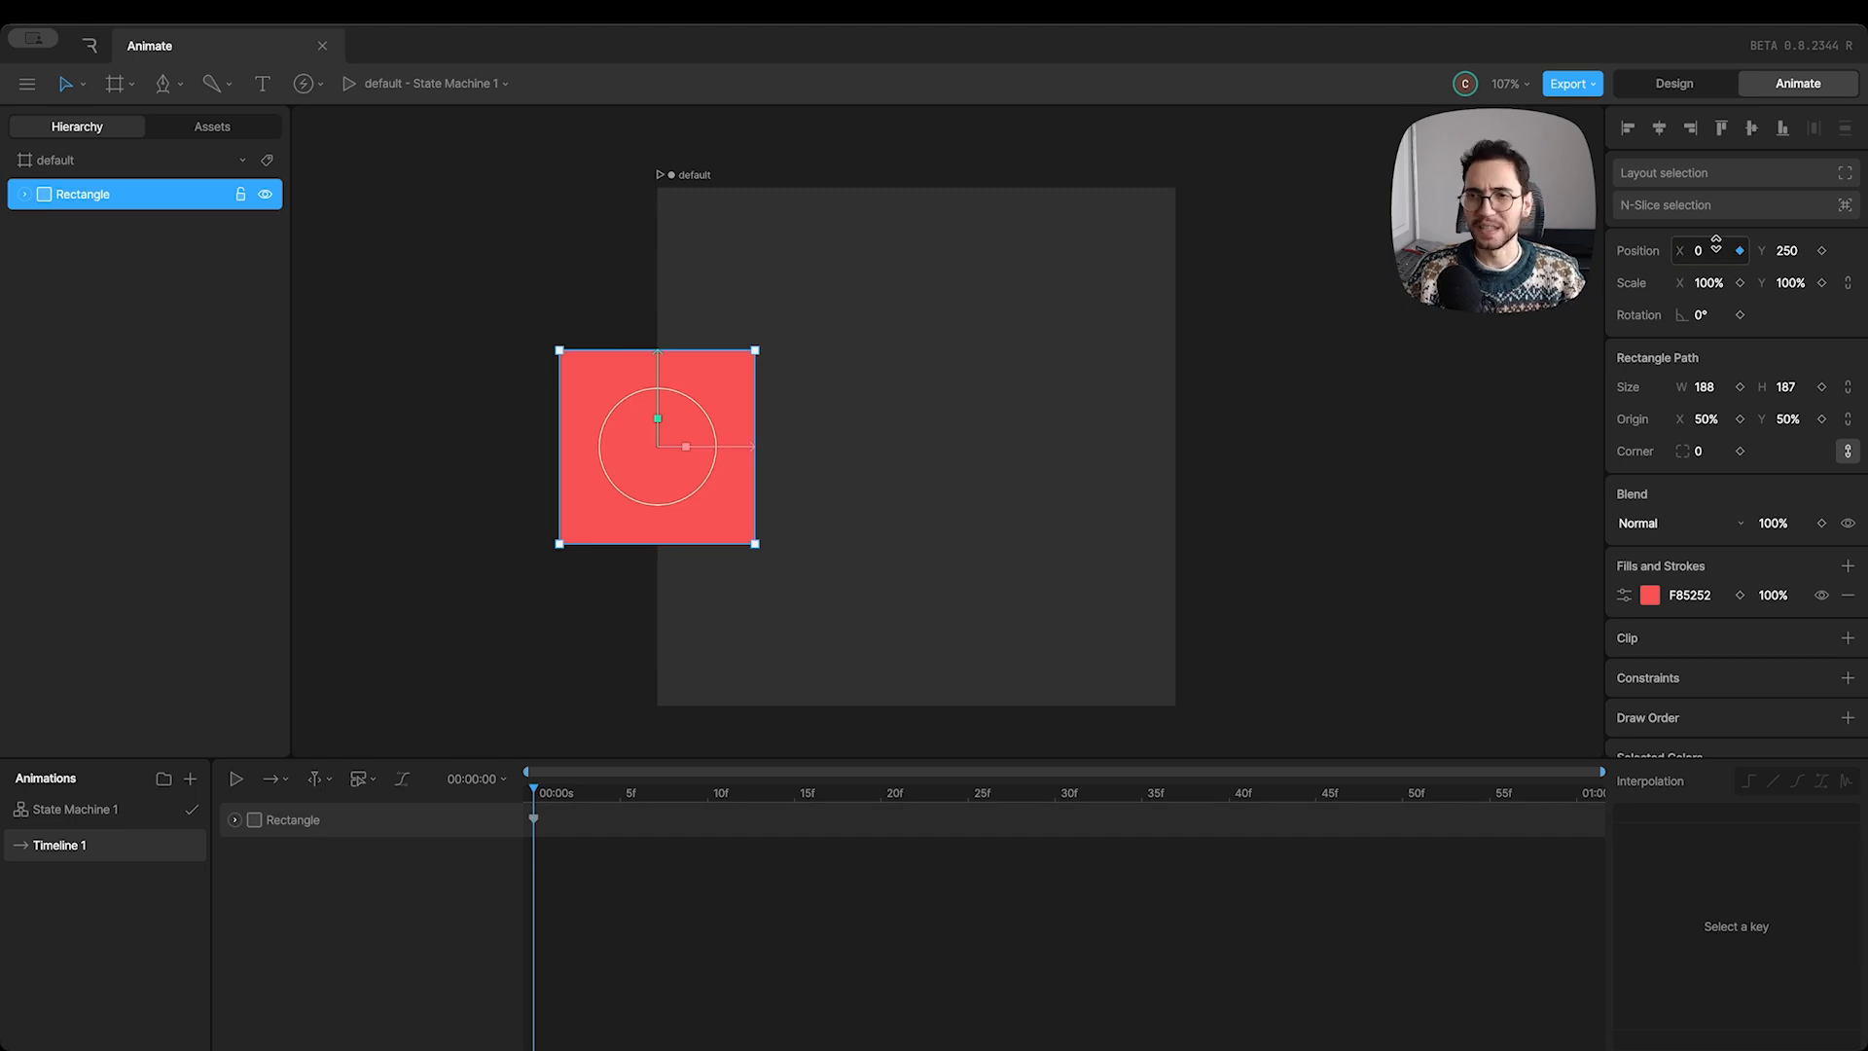
key(ctrl+z)
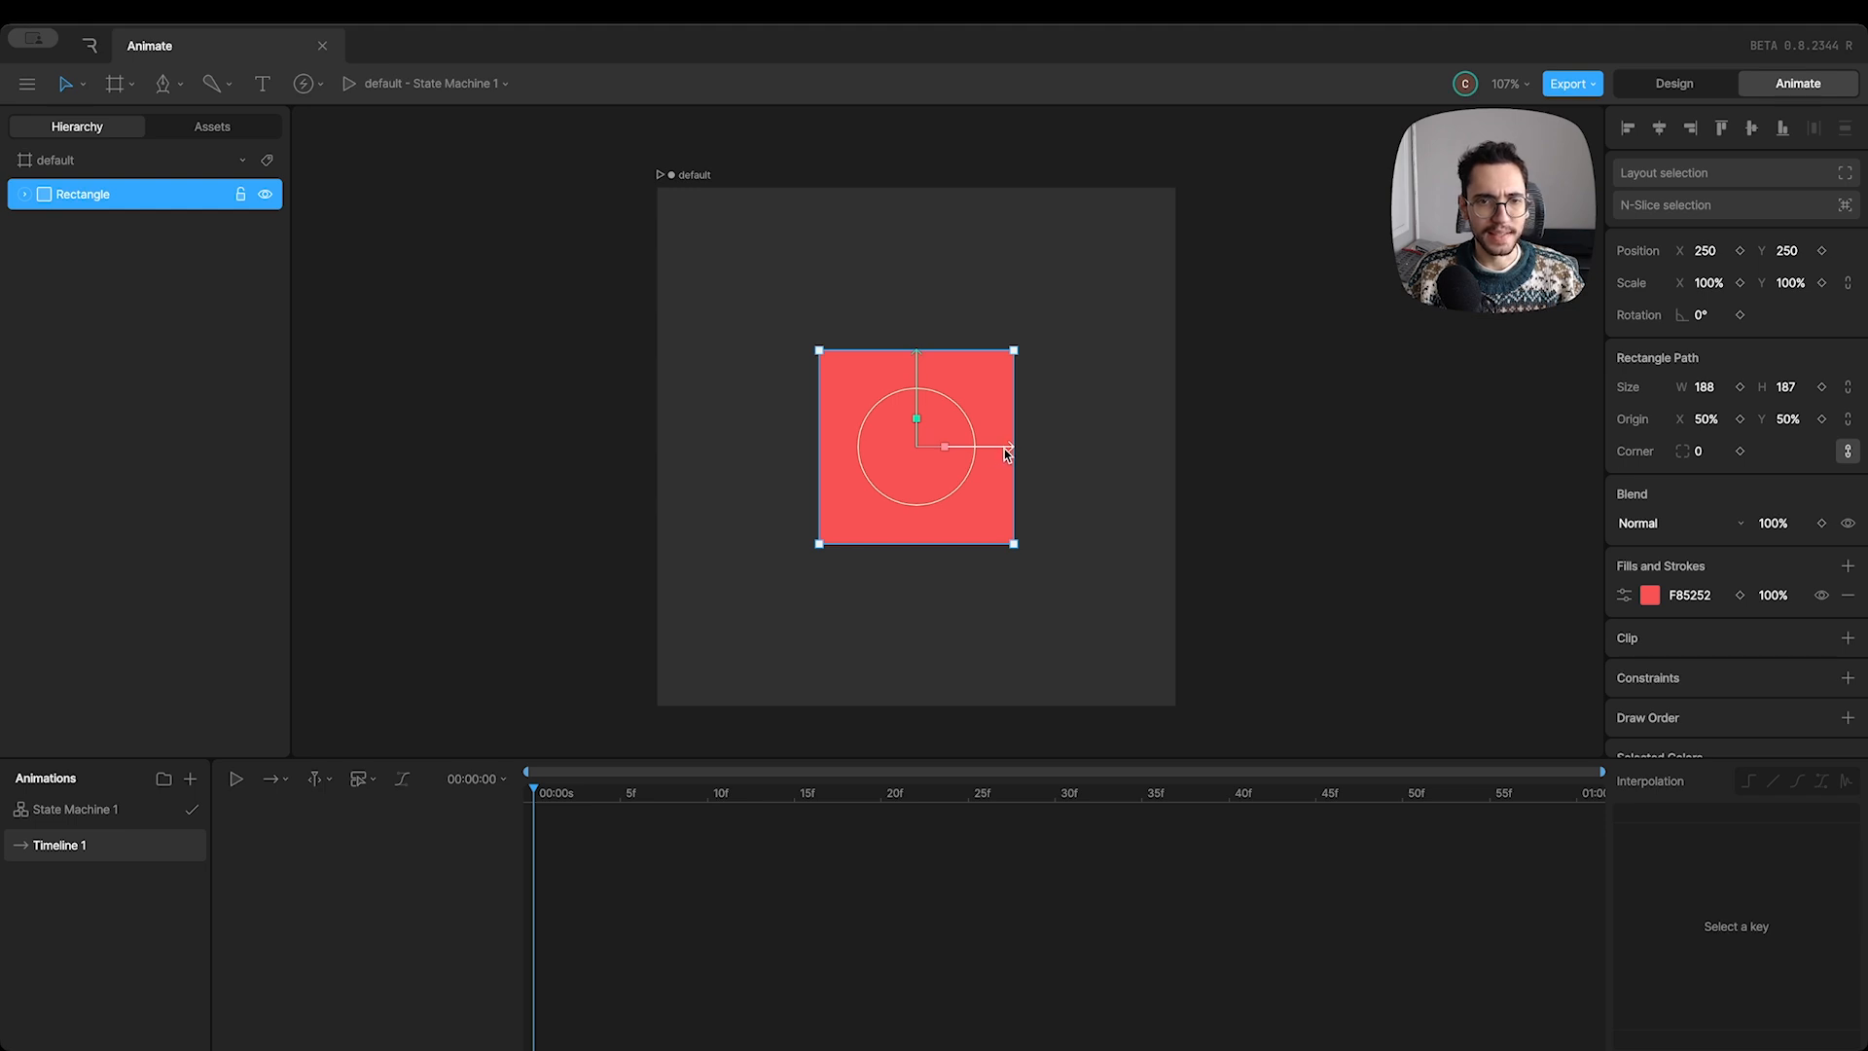
Step: Key the rectangle at frame 0 flush with the artboard's left edge, X position 94, and expand its animated properties
drag(1007, 453, 838, 459)
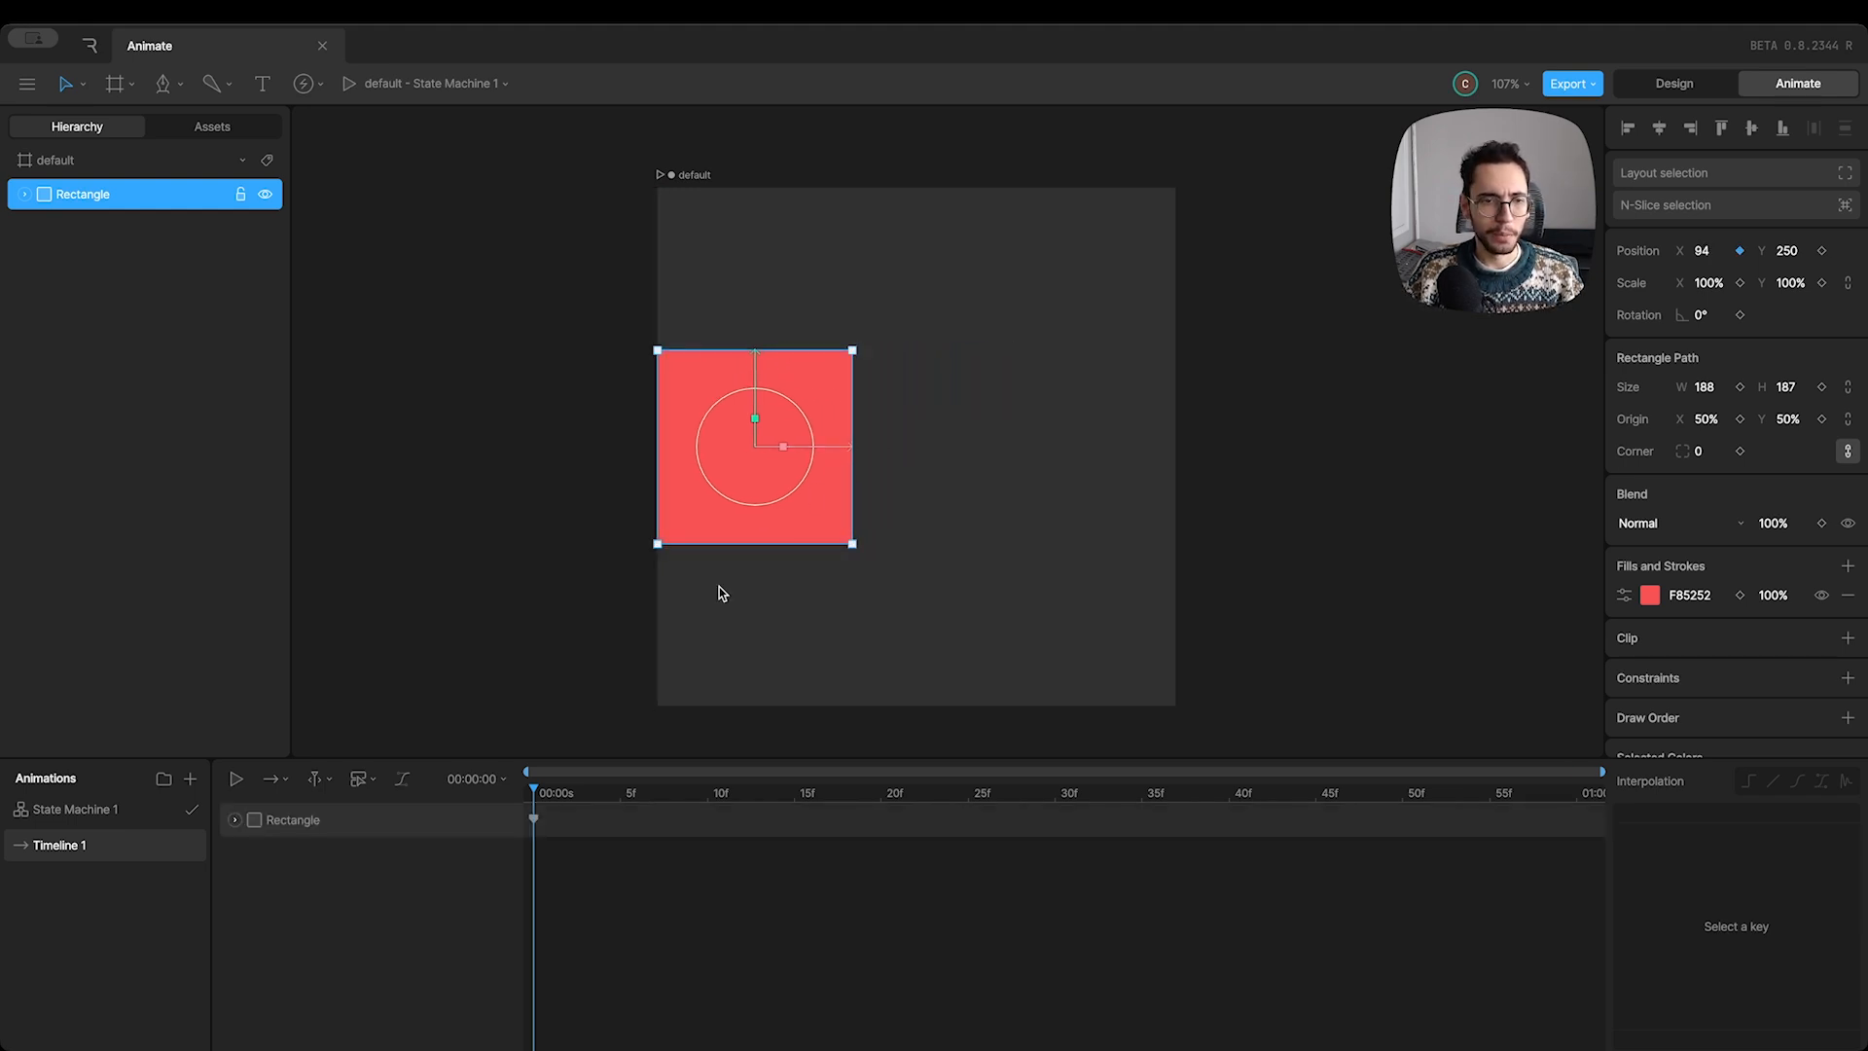
click(533, 821)
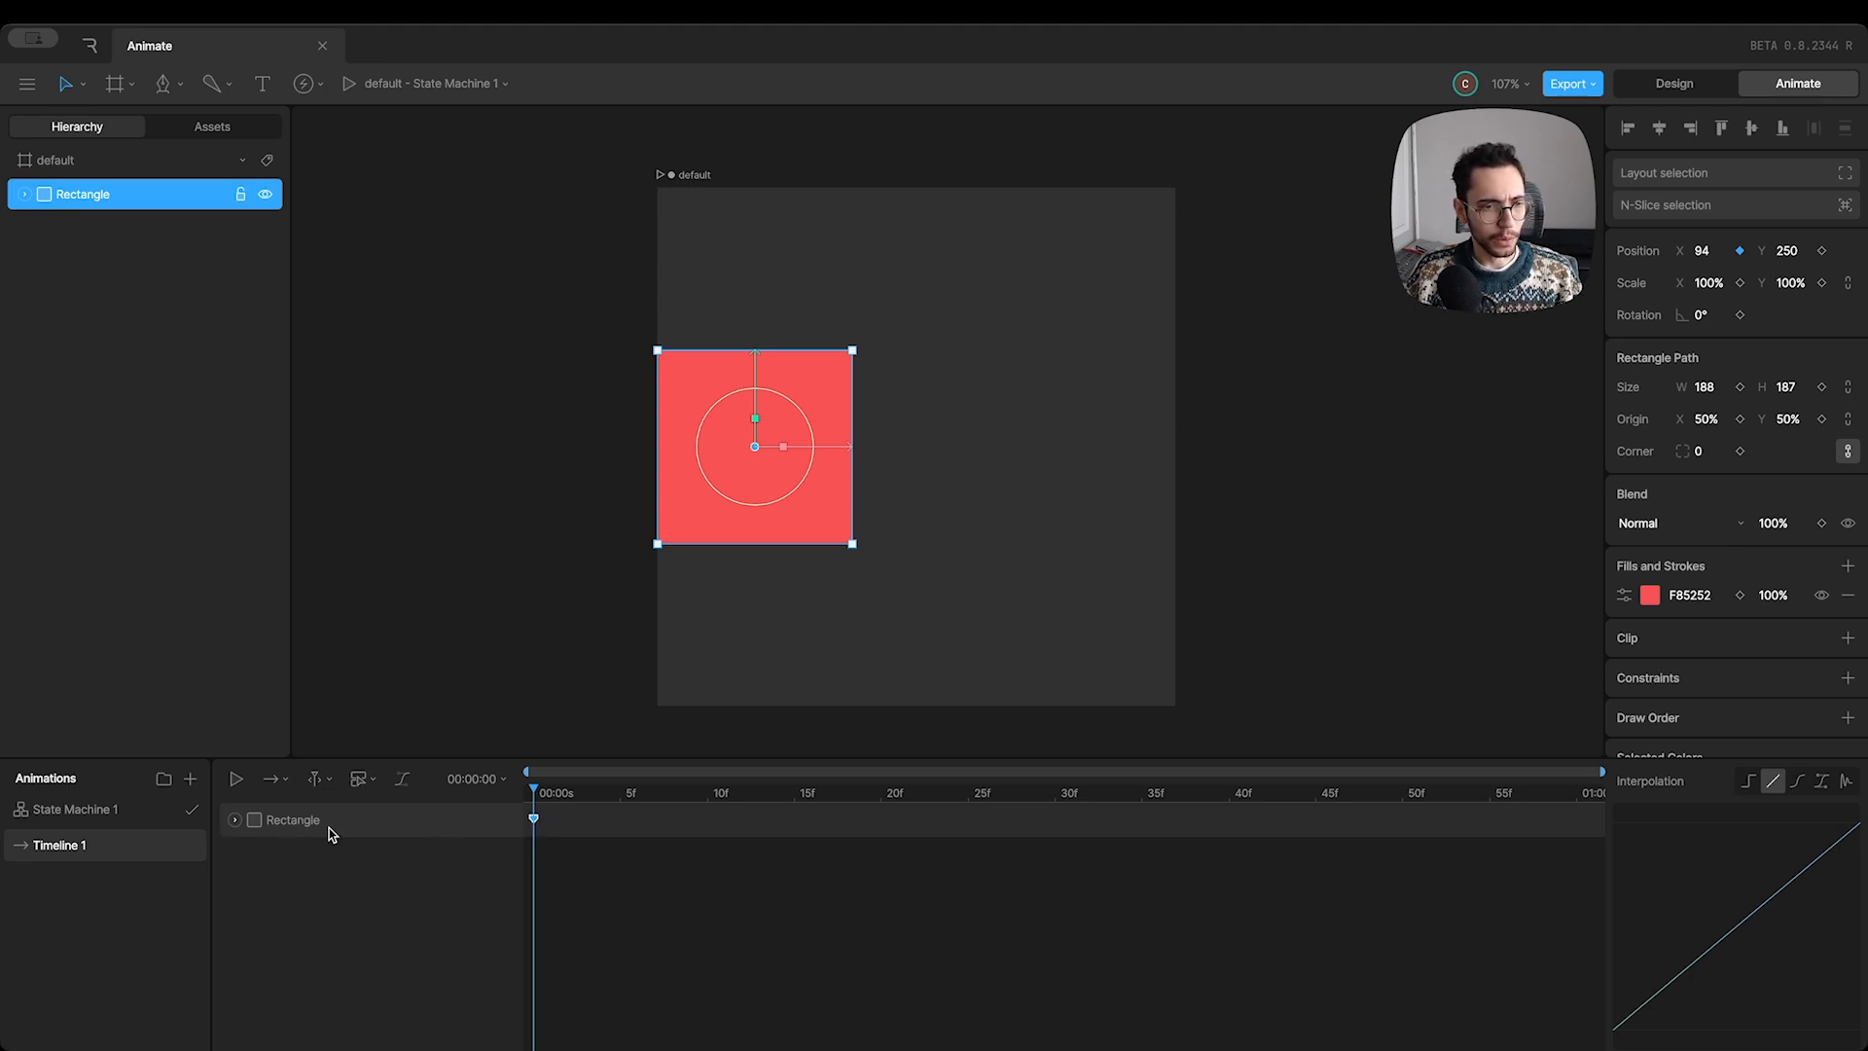
click(233, 821)
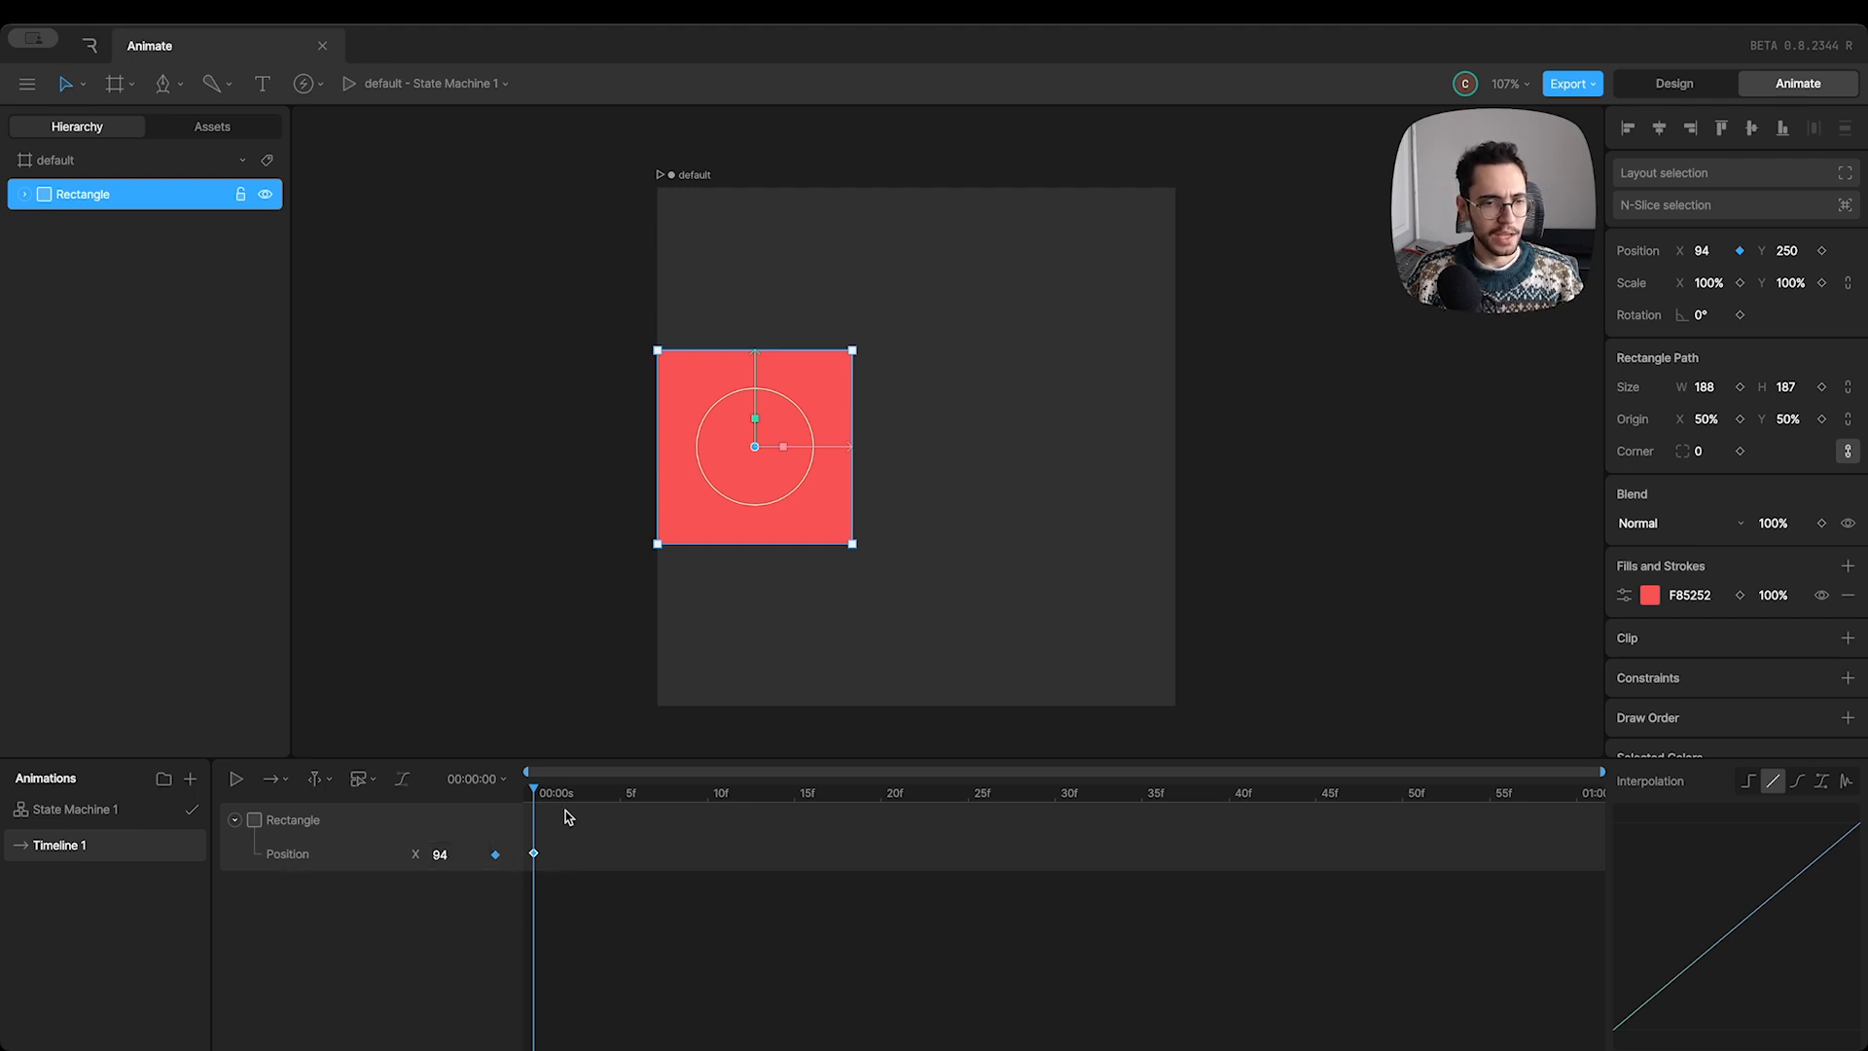
Step: Key the rectangle's X position at 406, flush with the artboard's right edge, at 00:01:00 and play the animation
drag(538, 798, 1603, 810)
drag(825, 453, 1148, 451)
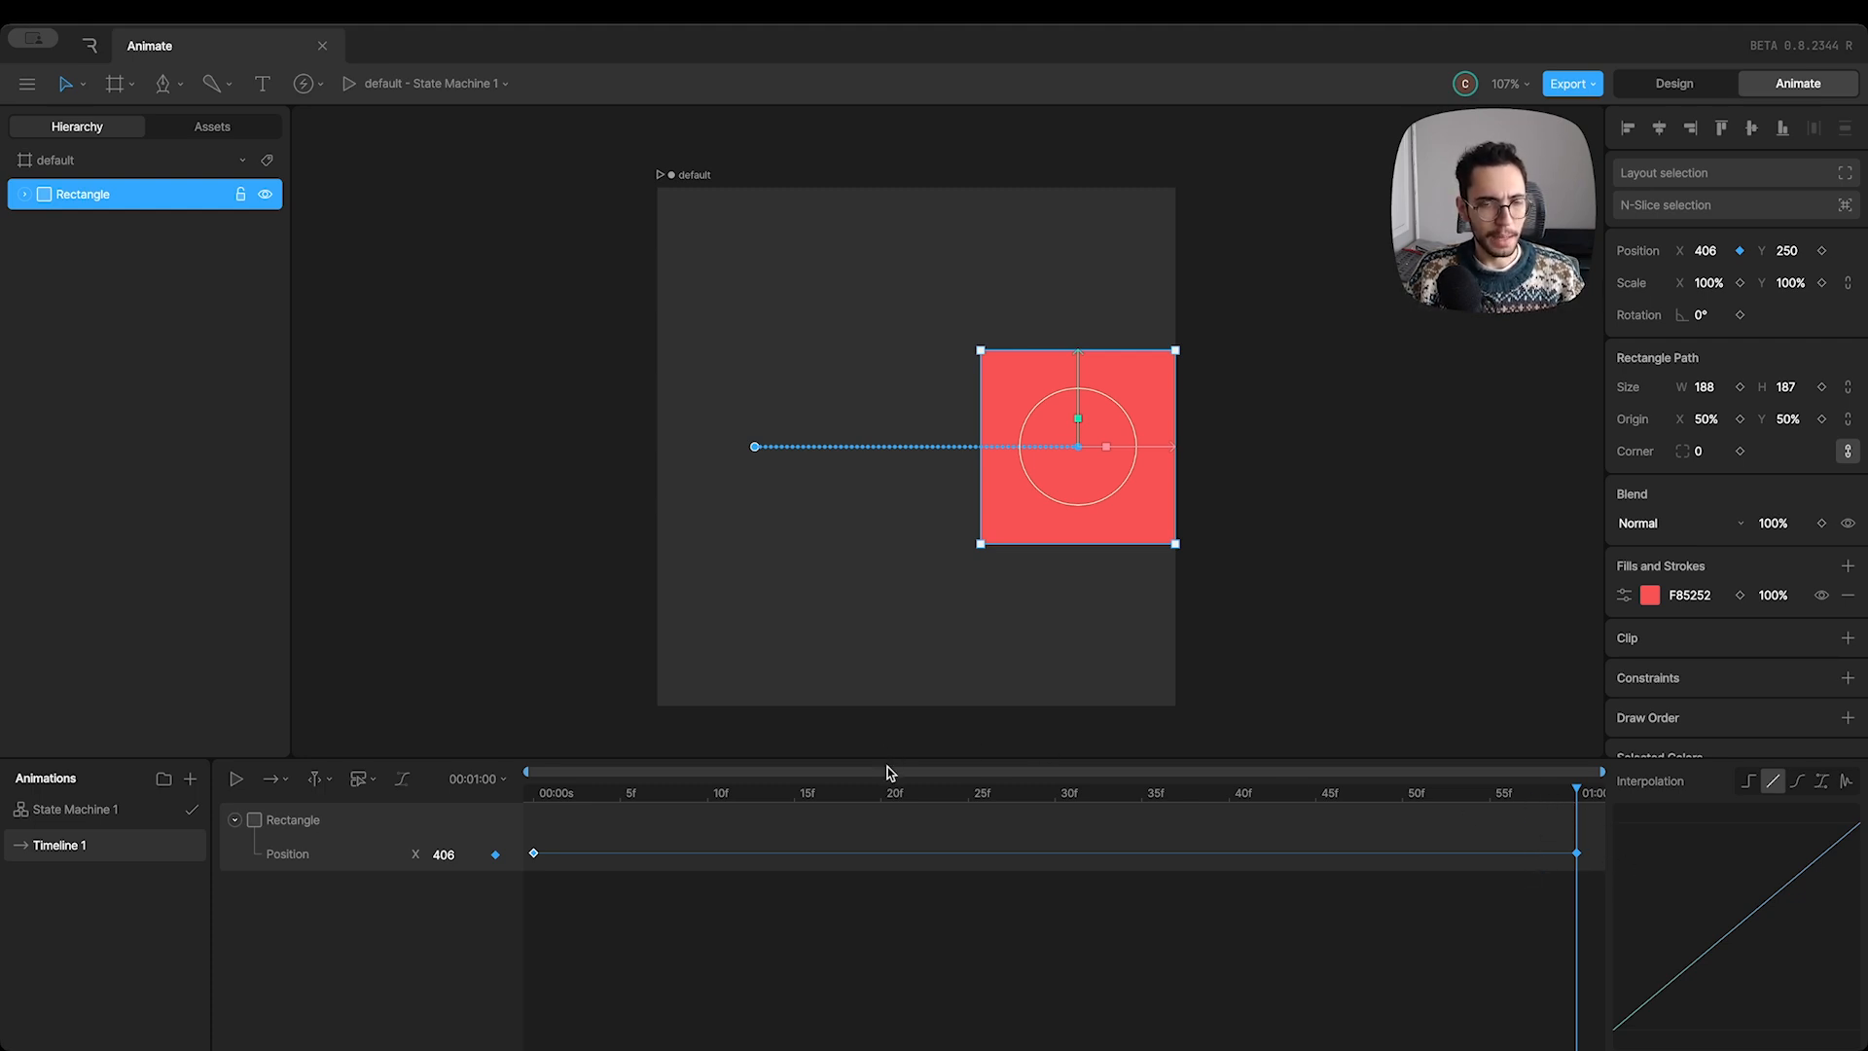
key(space)
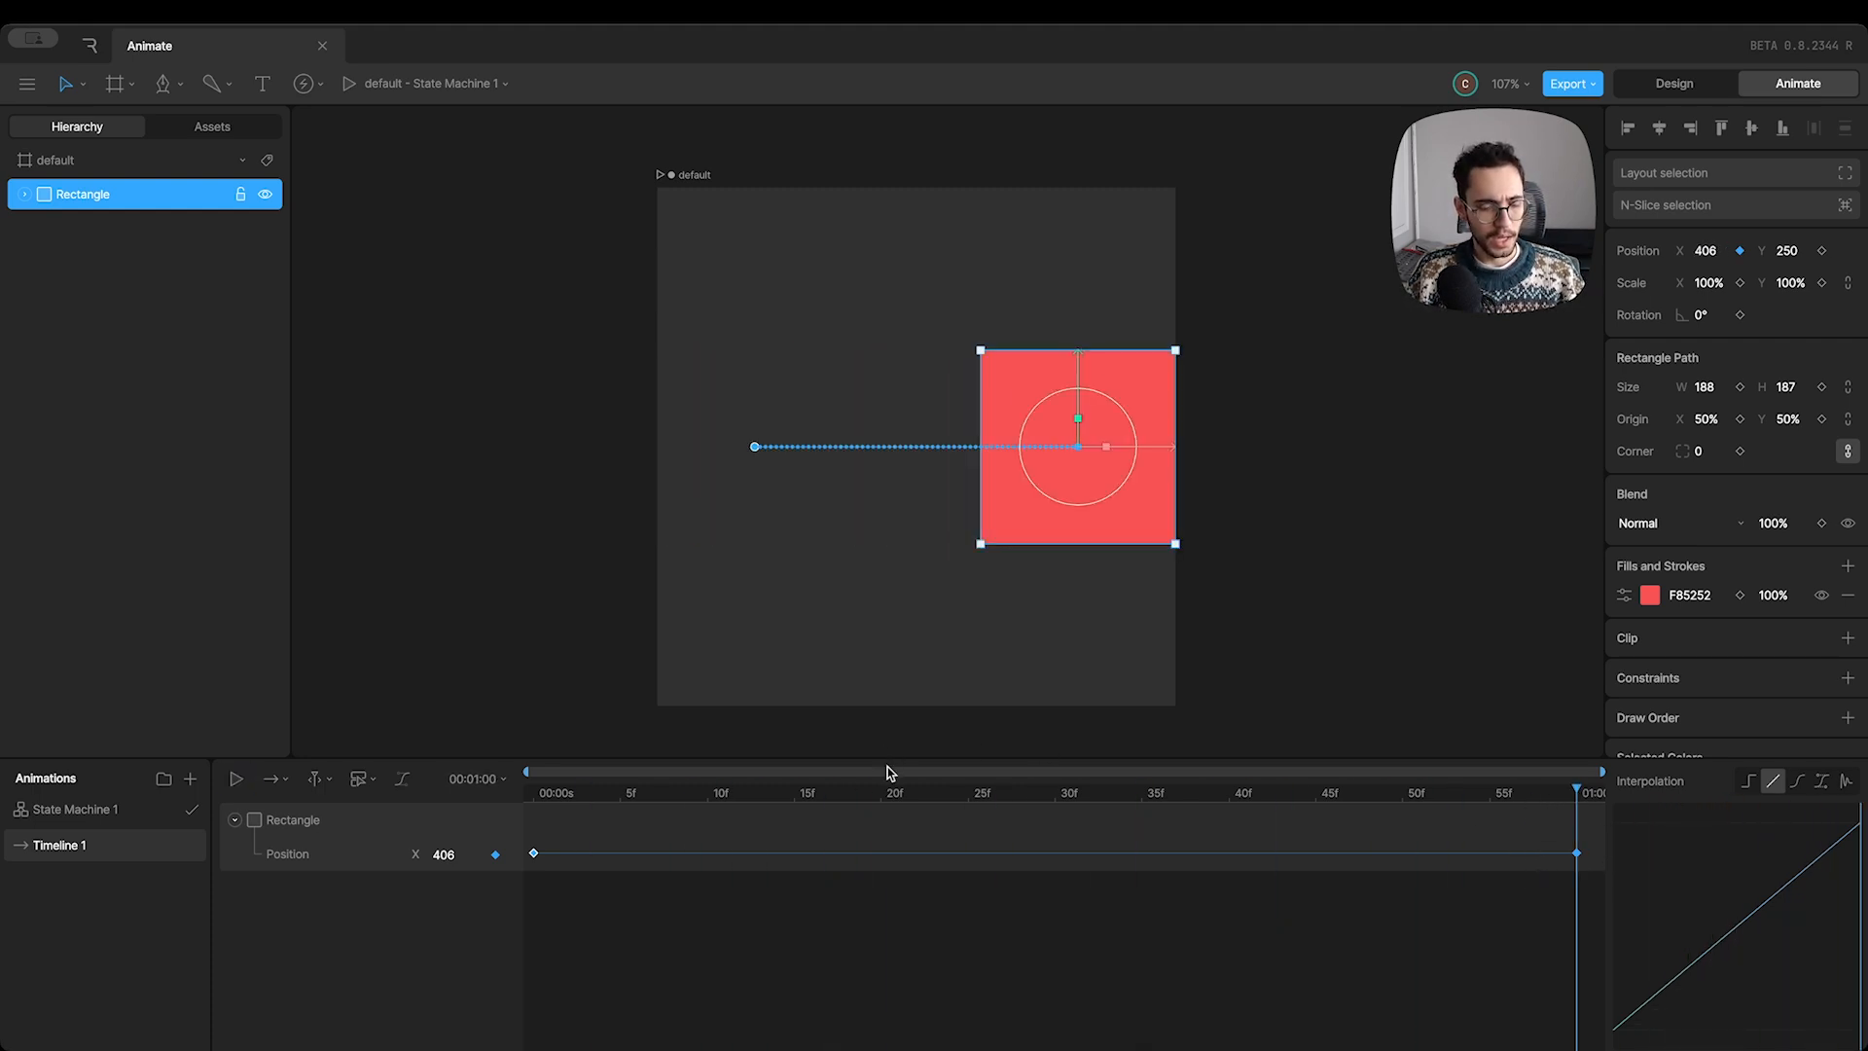
key(space)
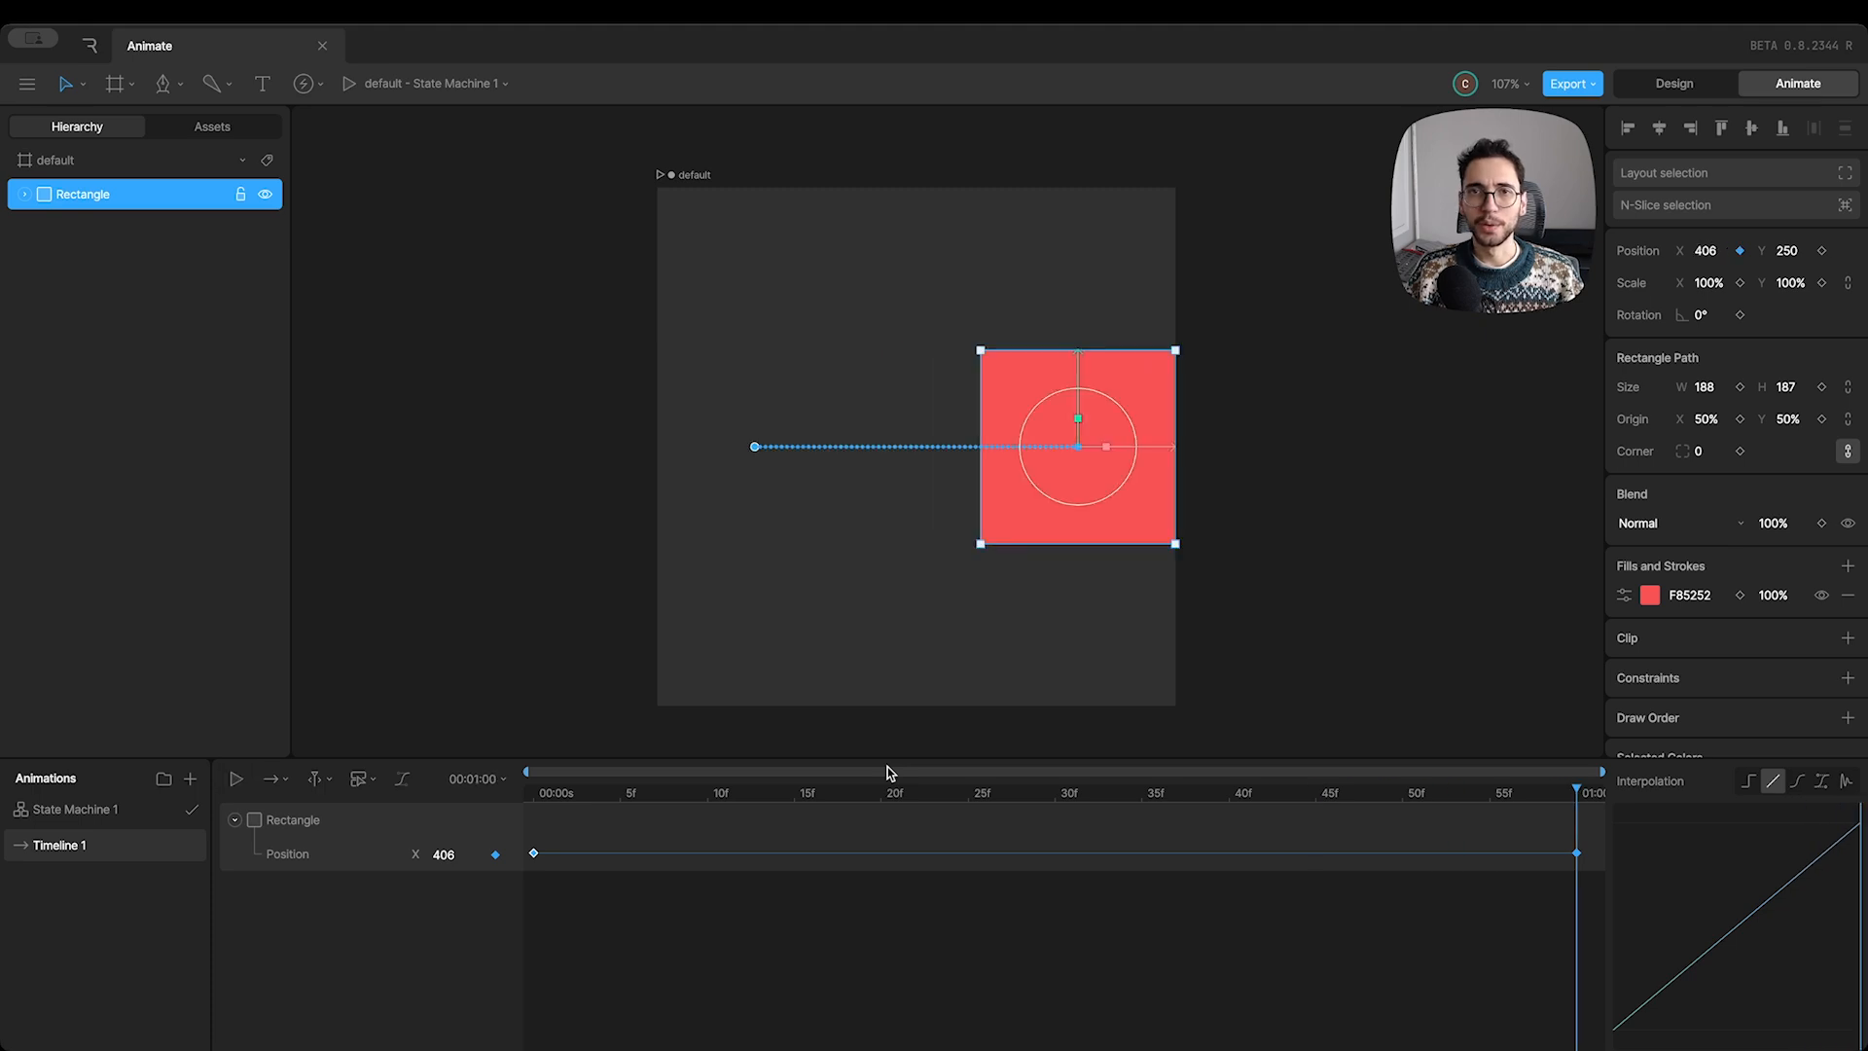
key(space)
click(1374, 828)
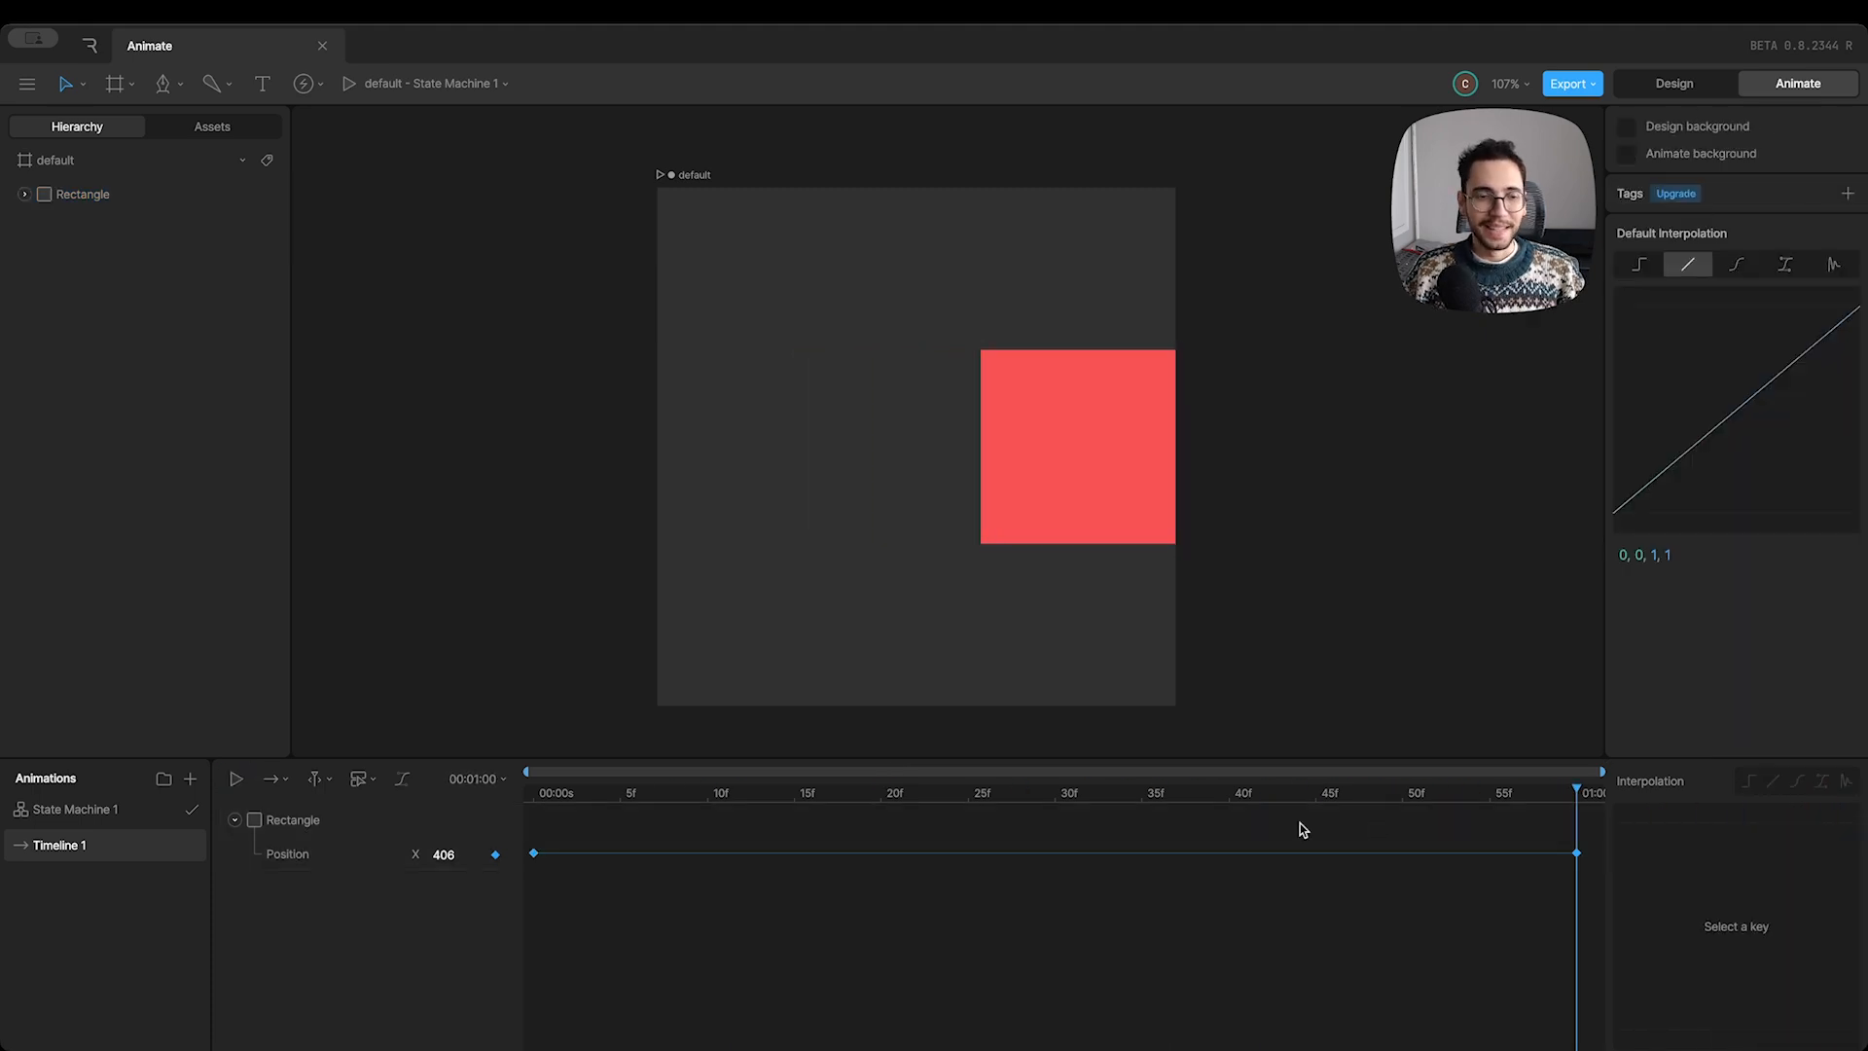
Step: Delete the X position key at 00:01:00, undo the deletion, and remove that key again
click(1577, 854)
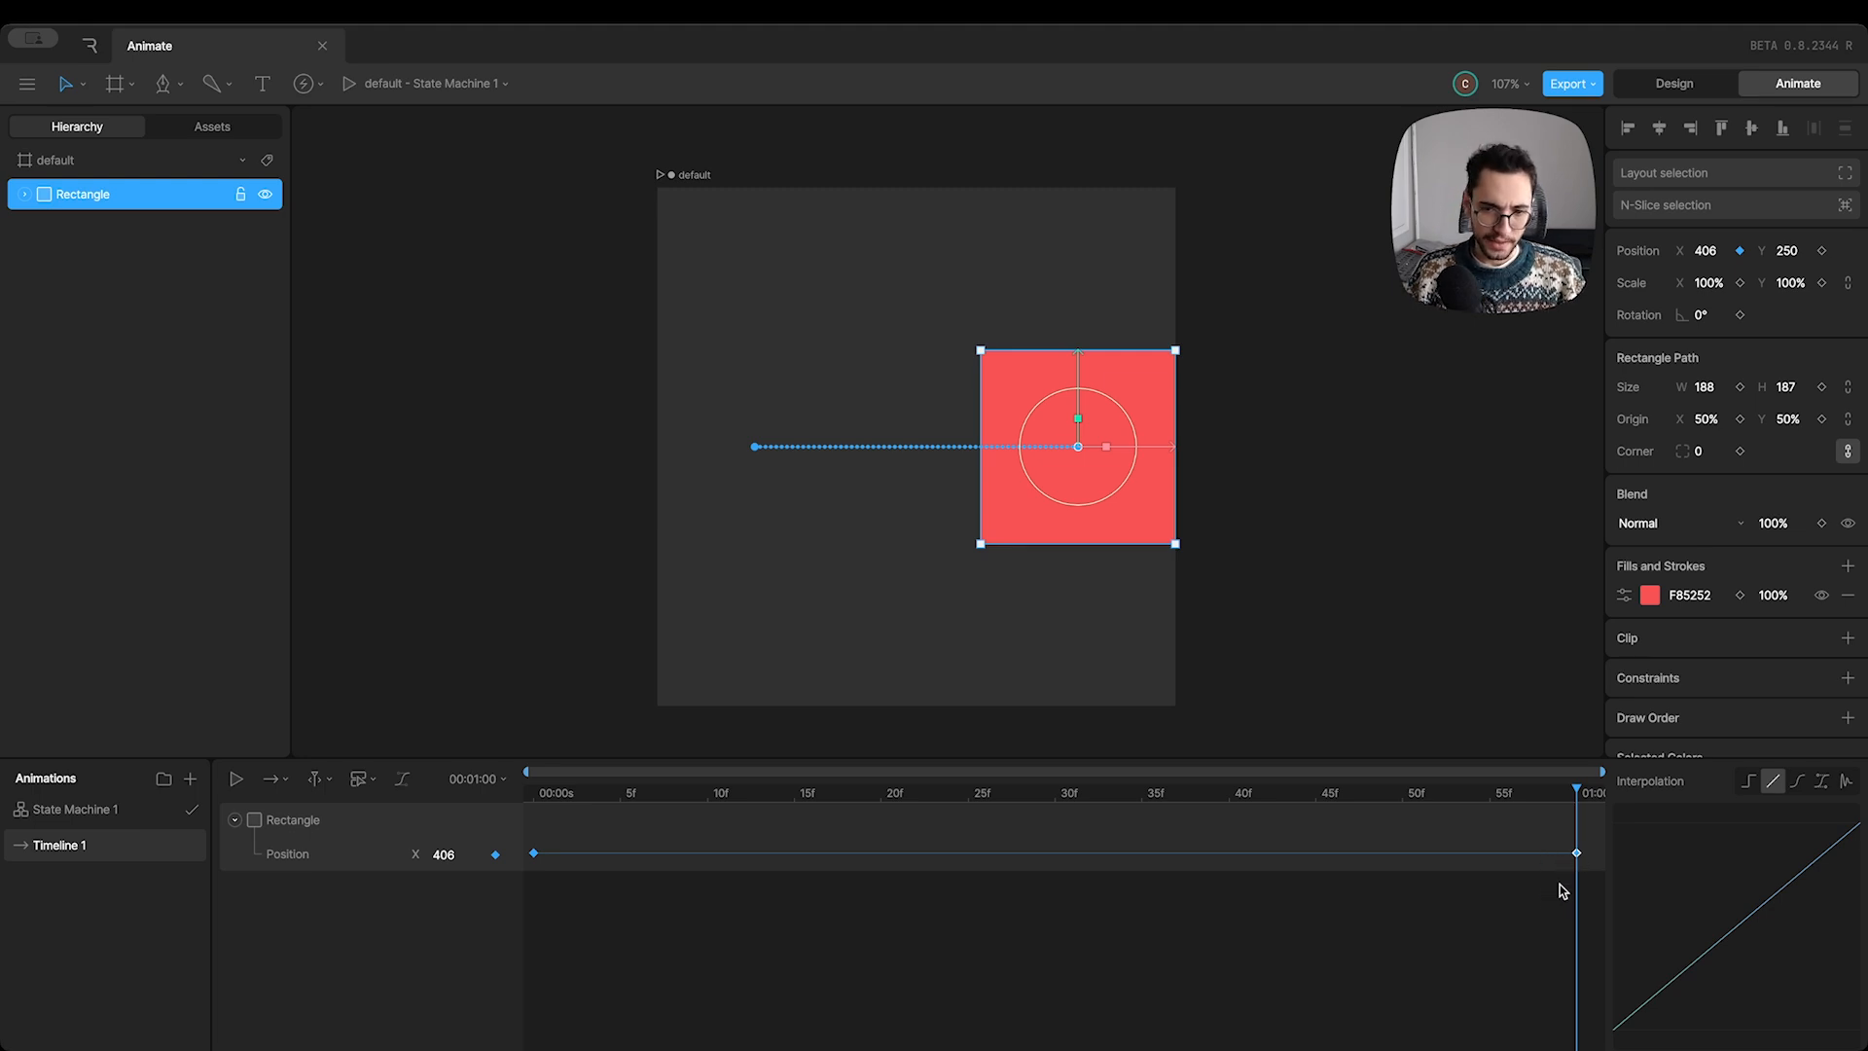
key(Delete)
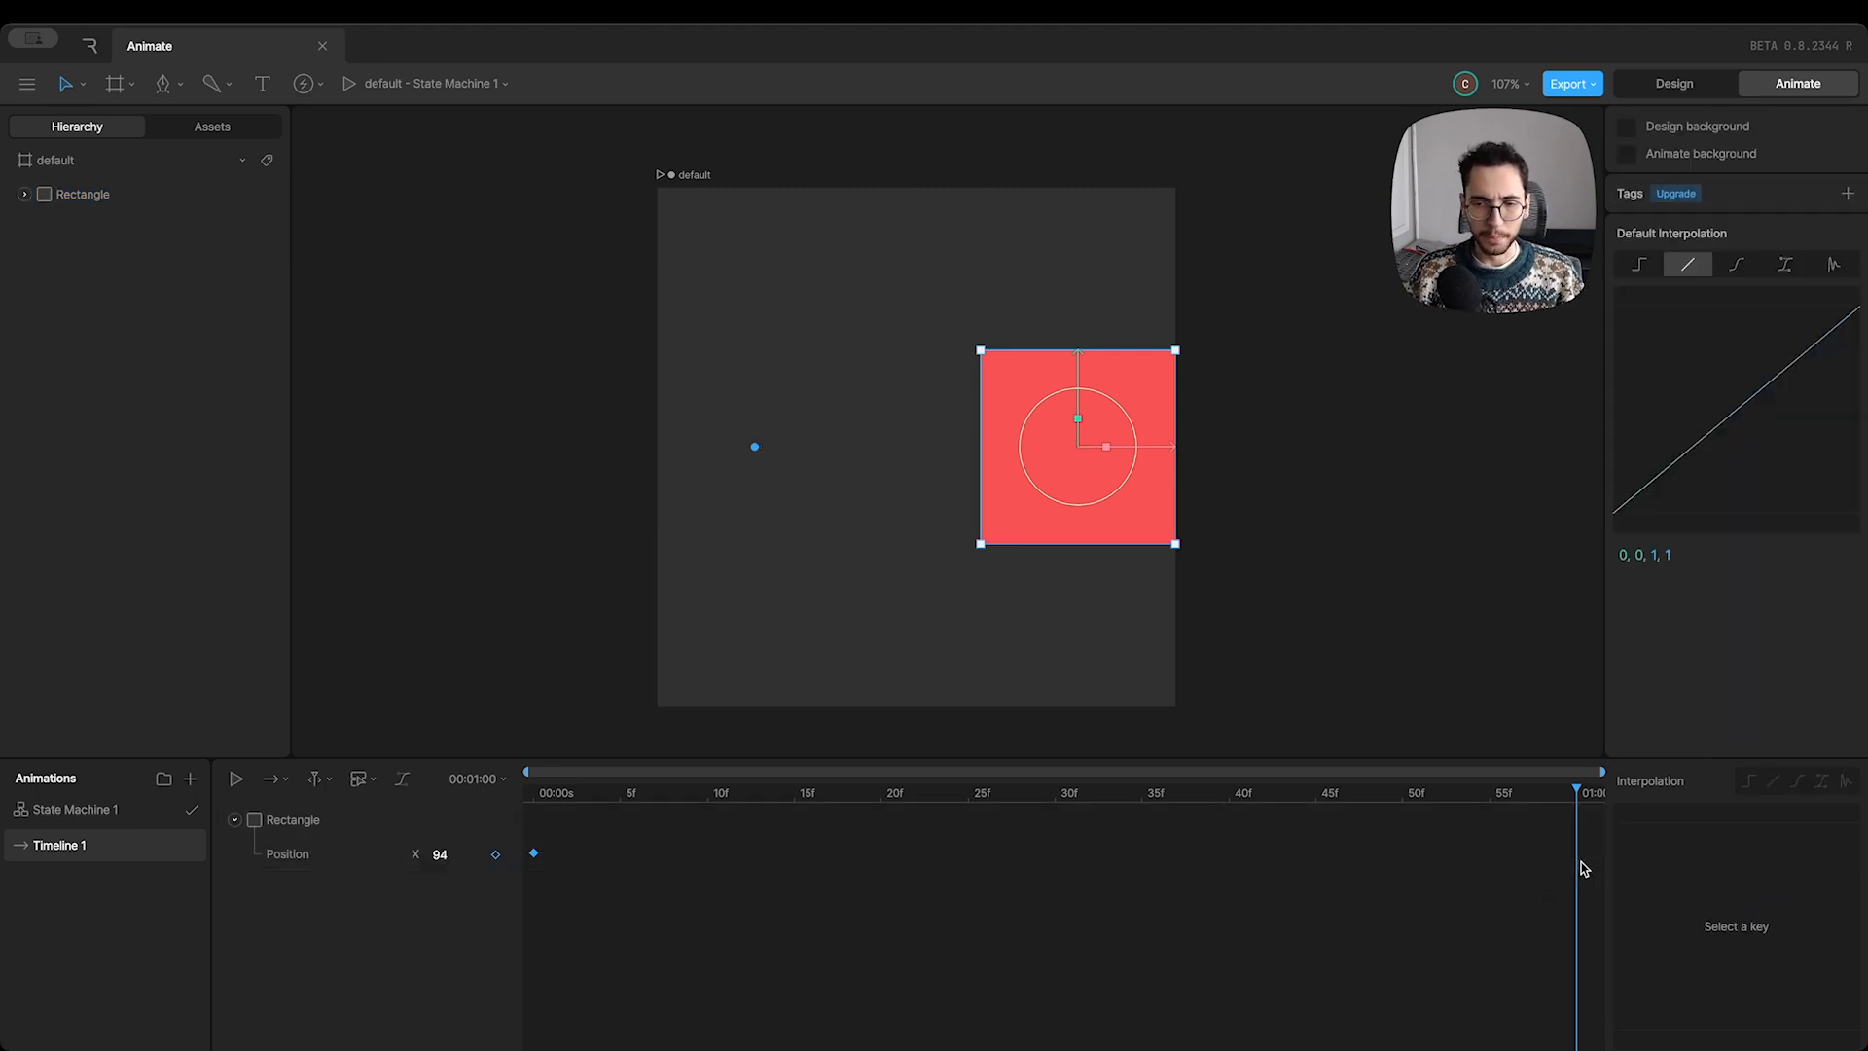
key(ctrl+z)
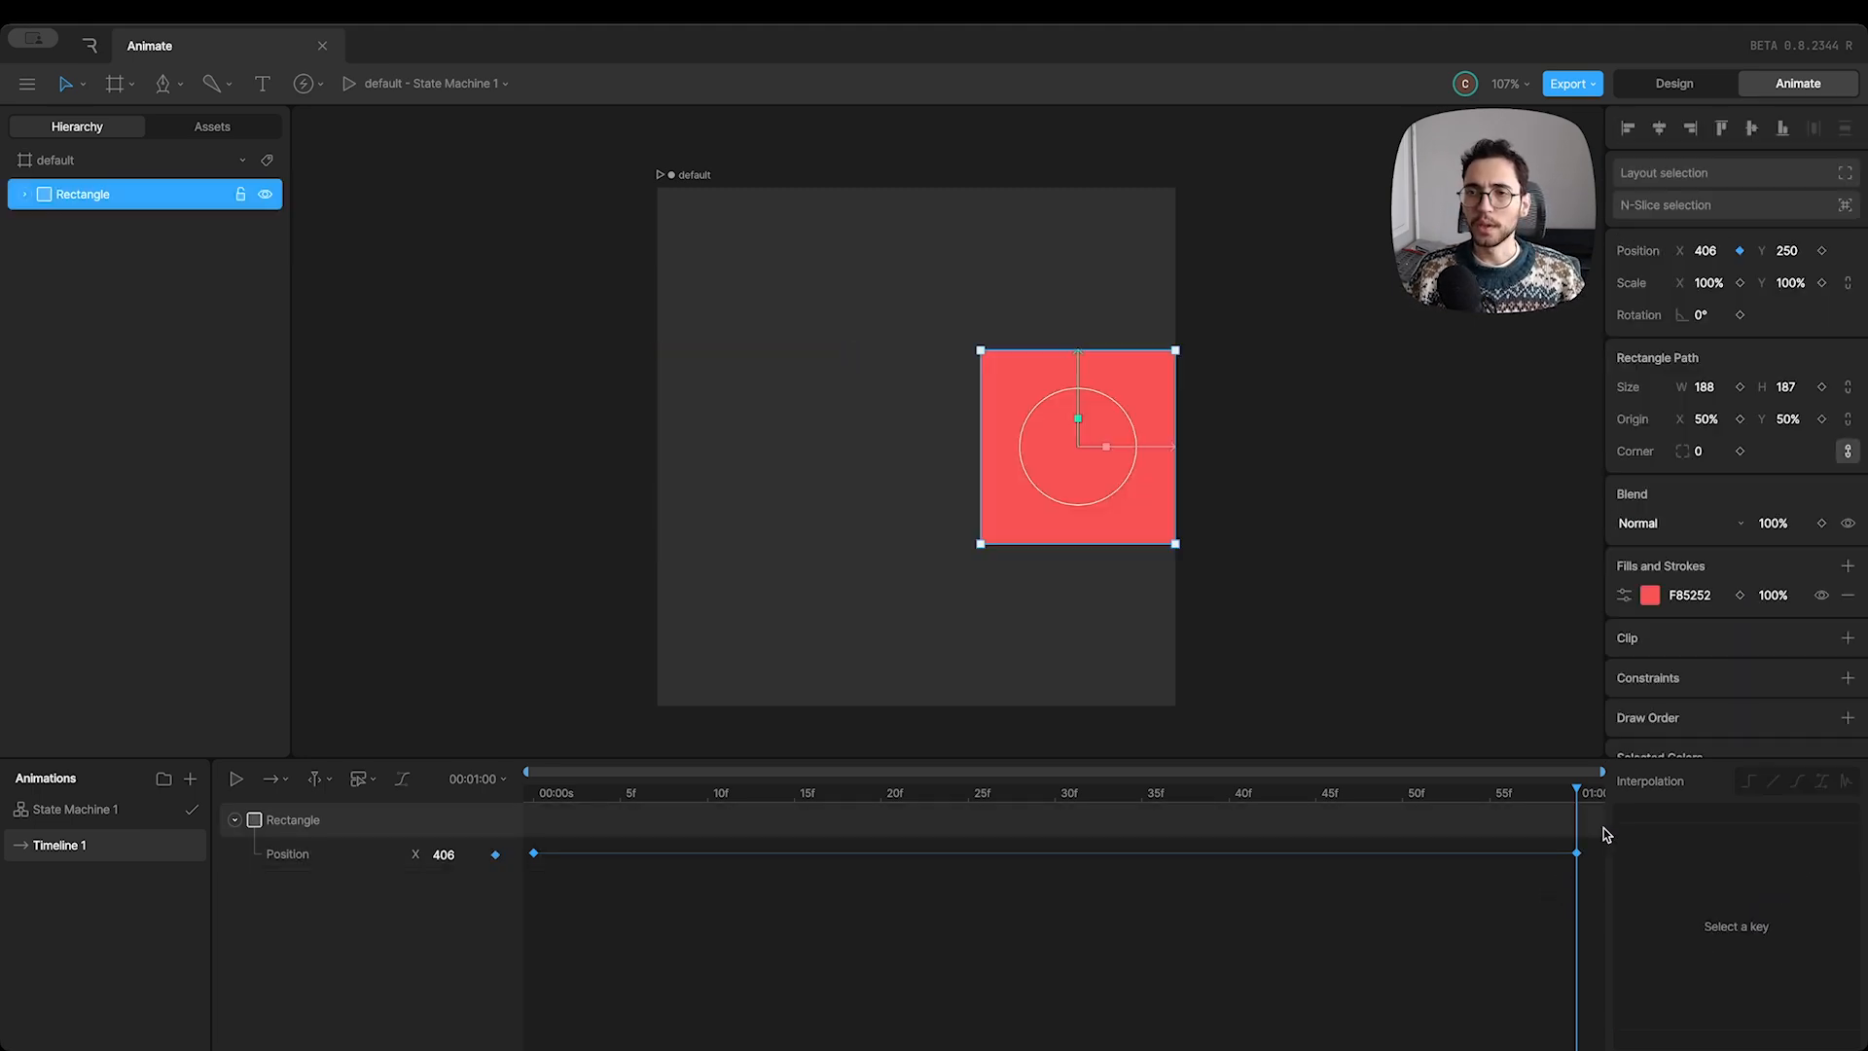
click(1741, 251)
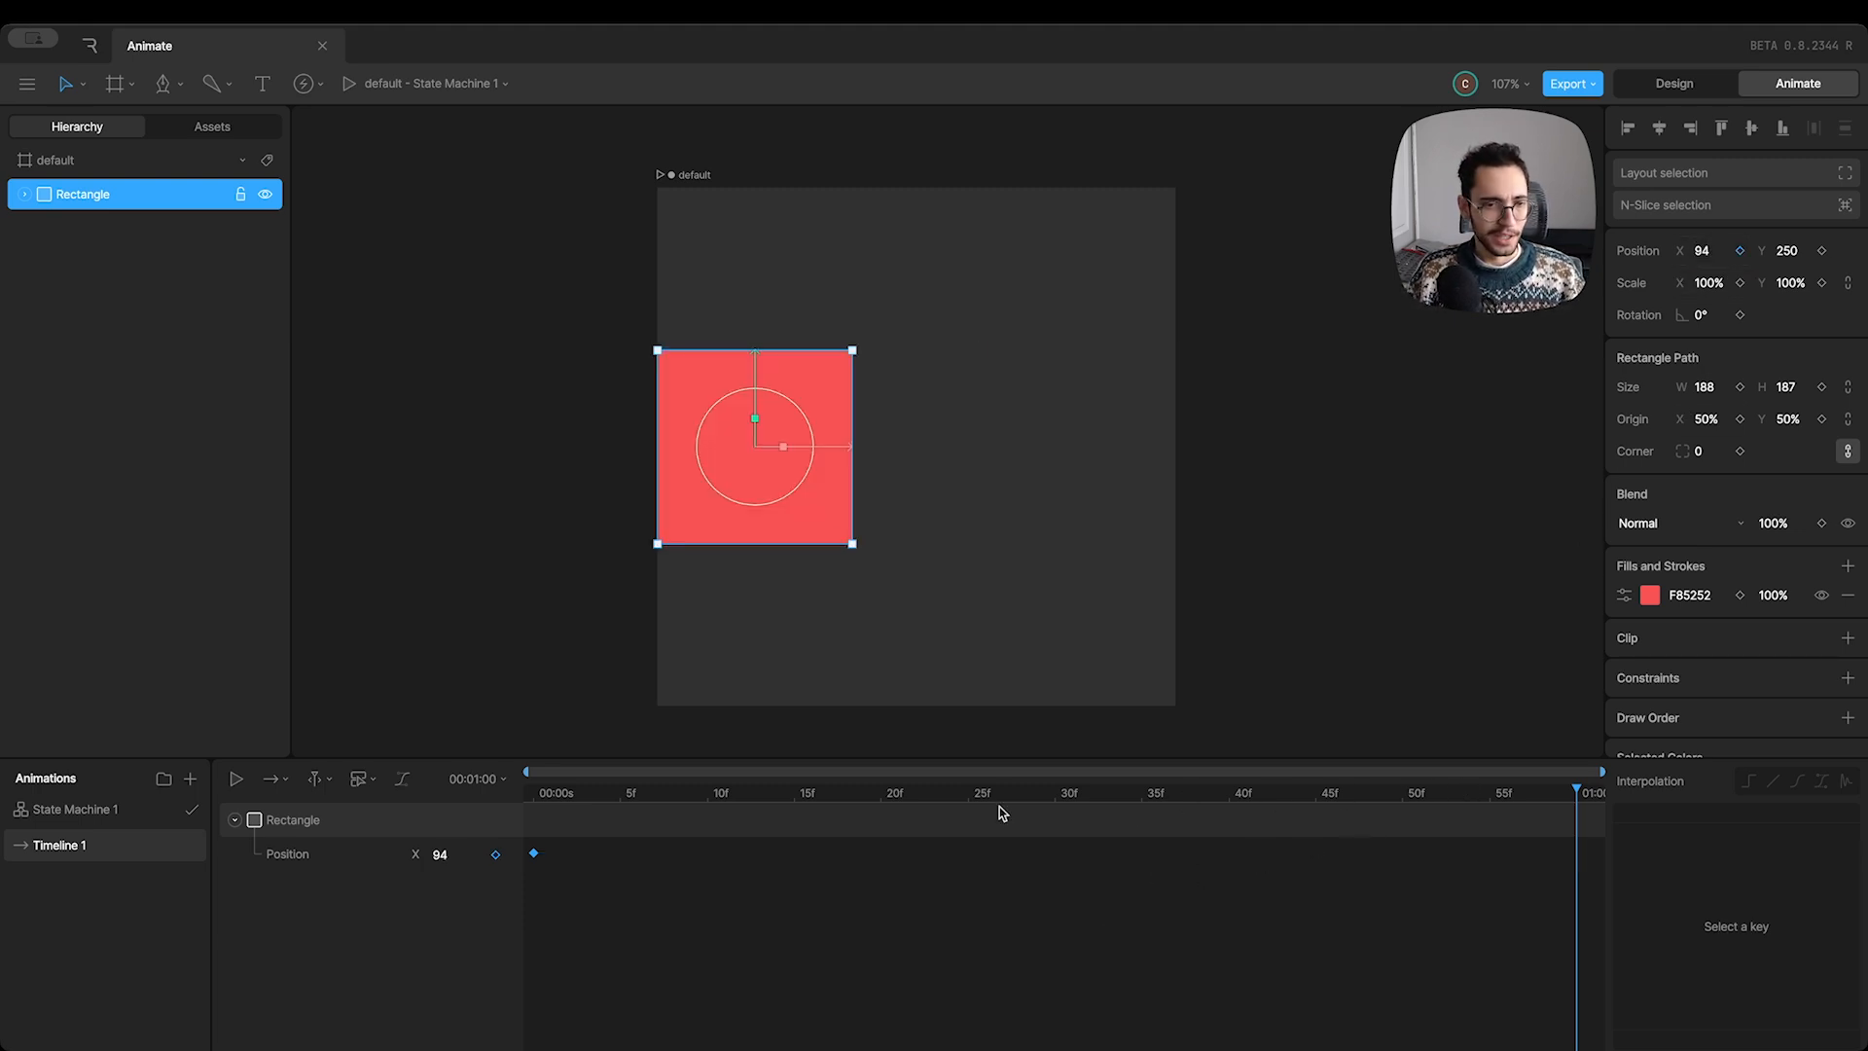
Step: Key the rectangle's X position at 406 at frame 30 and at 94 at 00:01:00, and play the movement
drag(1002, 812, 1051, 826)
drag(843, 450, 1165, 454)
drag(1100, 804, 1607, 806)
drag(1156, 444, 834, 442)
drag(1122, 784, 511, 802)
key(space)
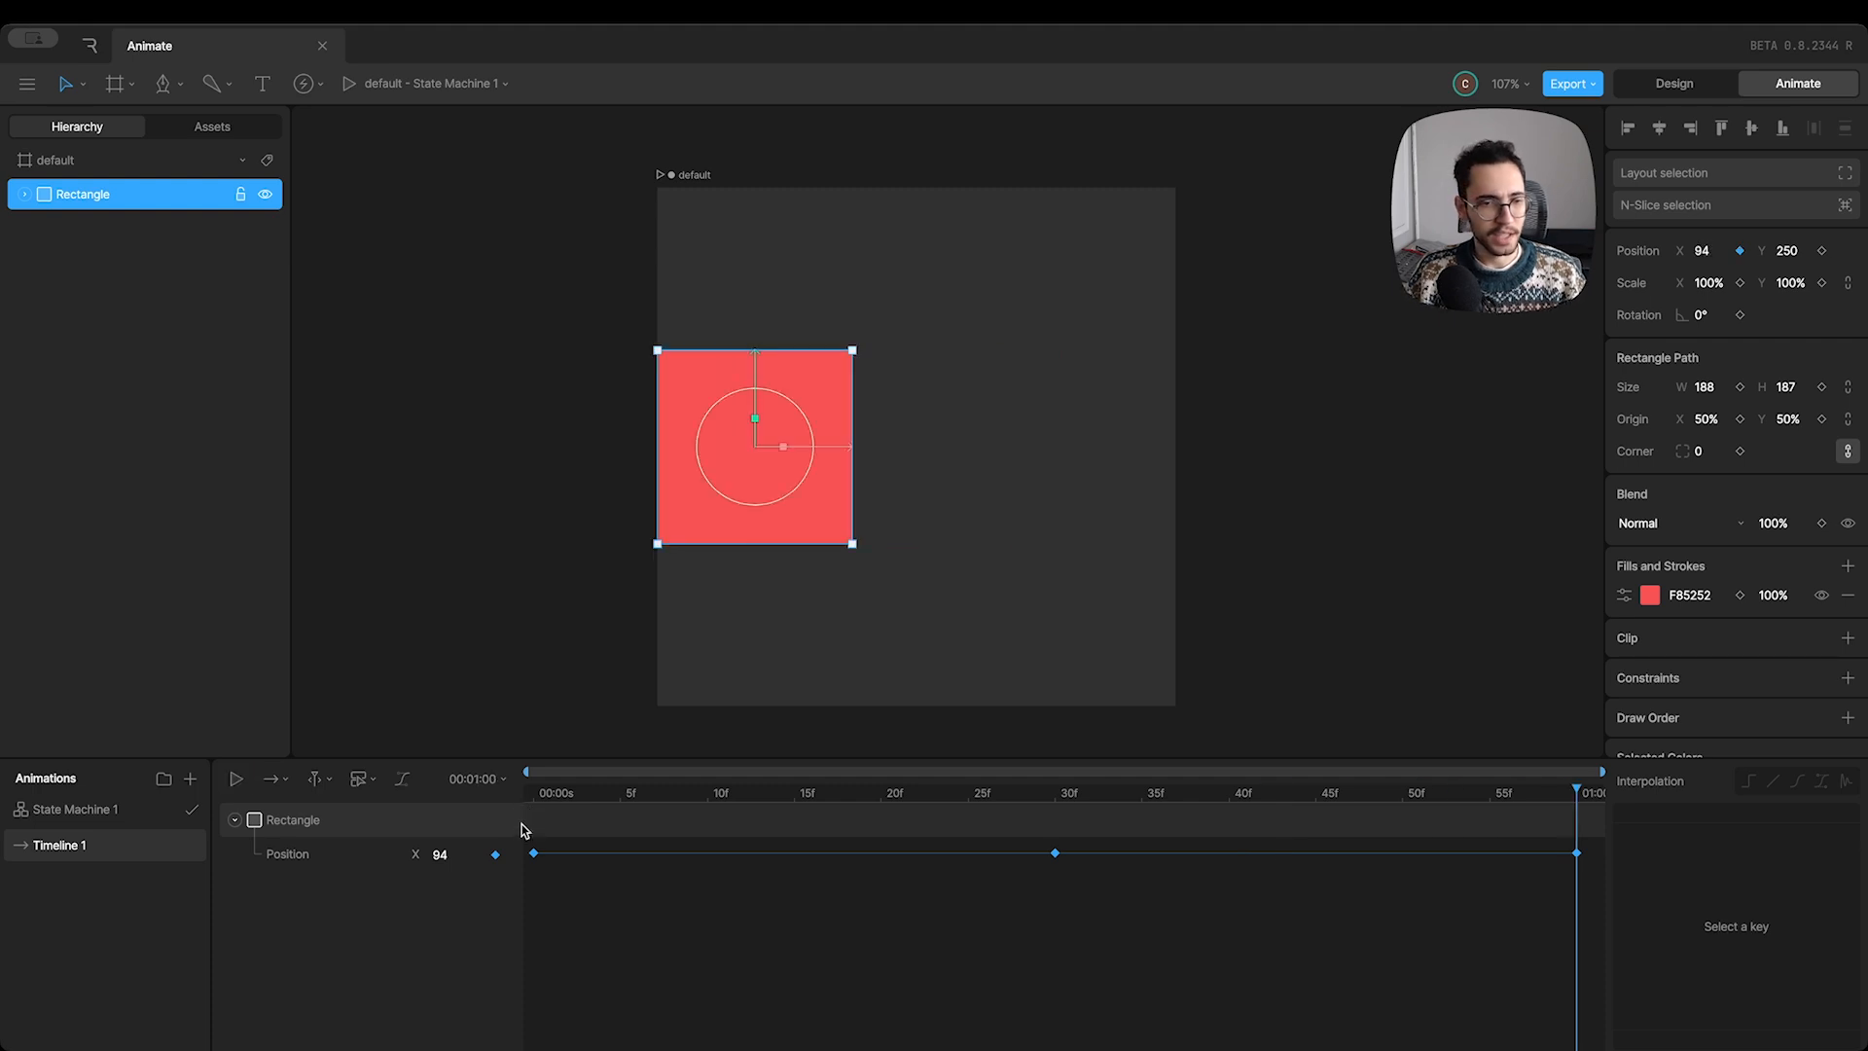
key(space)
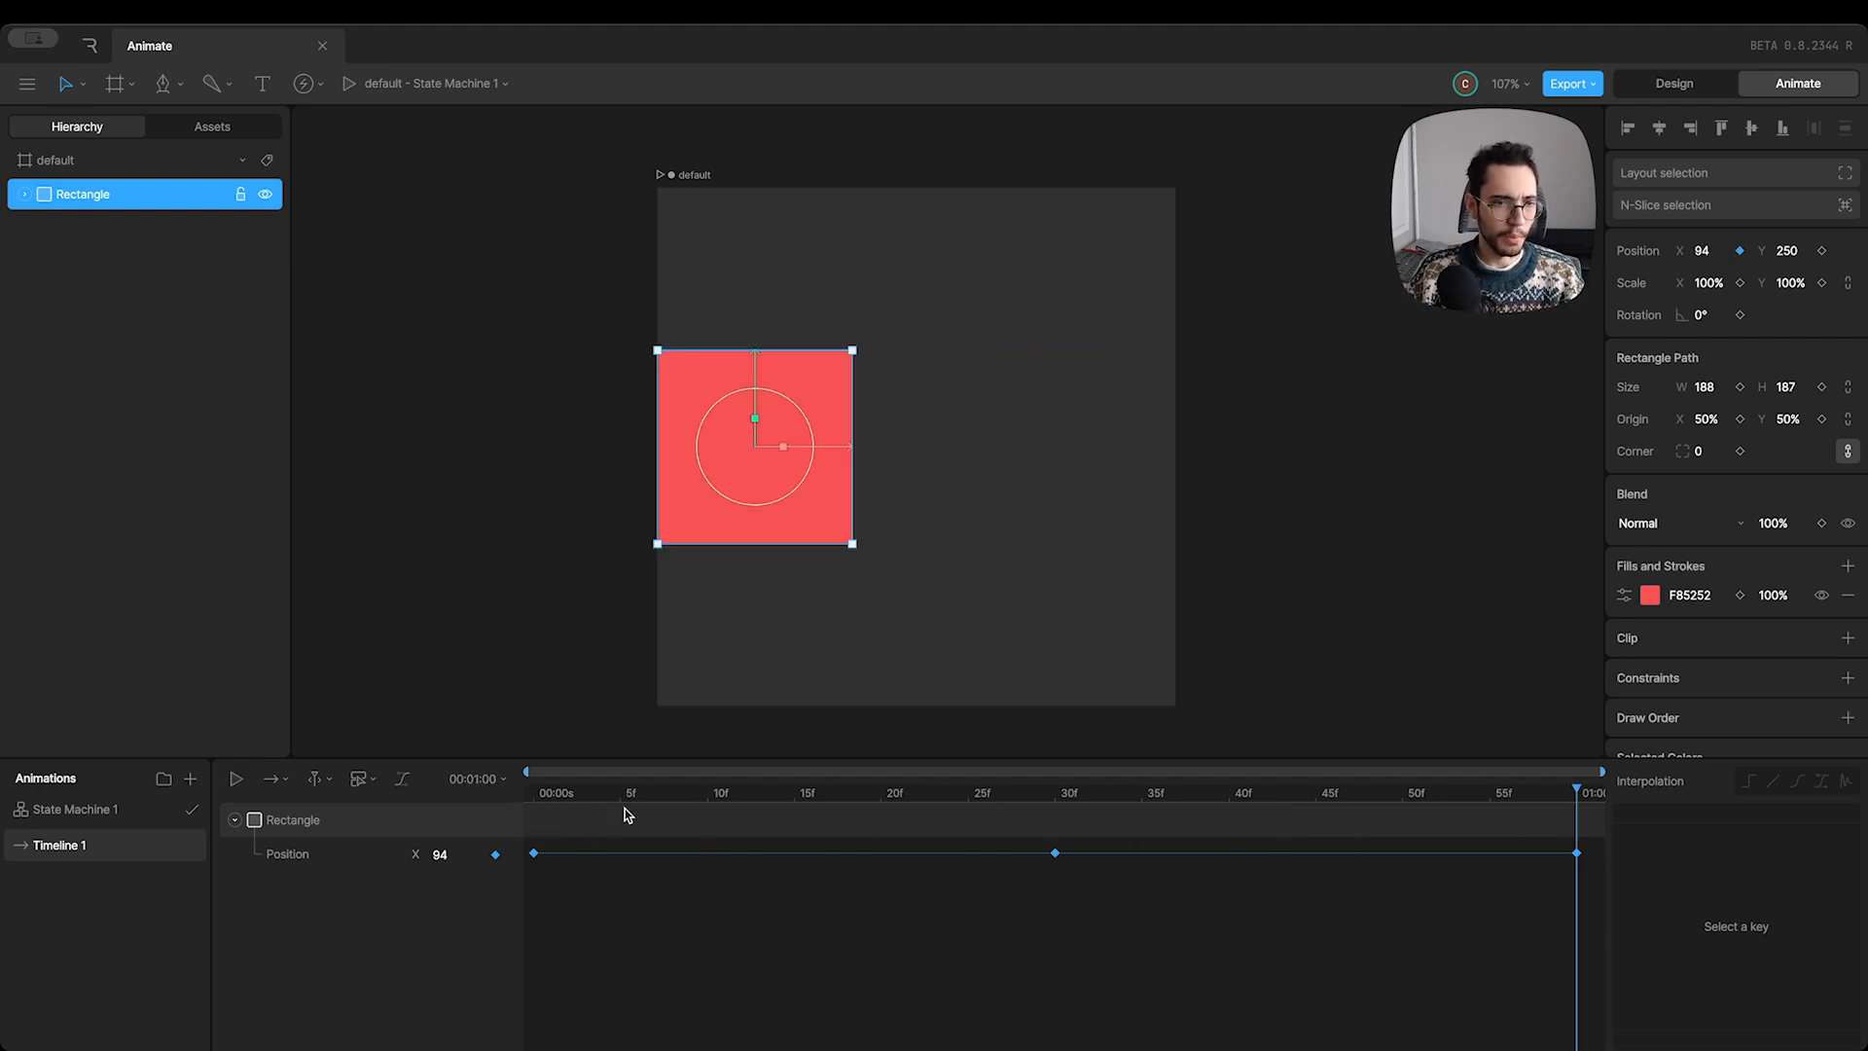
Step: Add keys for the rectangle's X and Y scale at 100% at frame 0
drag(576, 797, 465, 841)
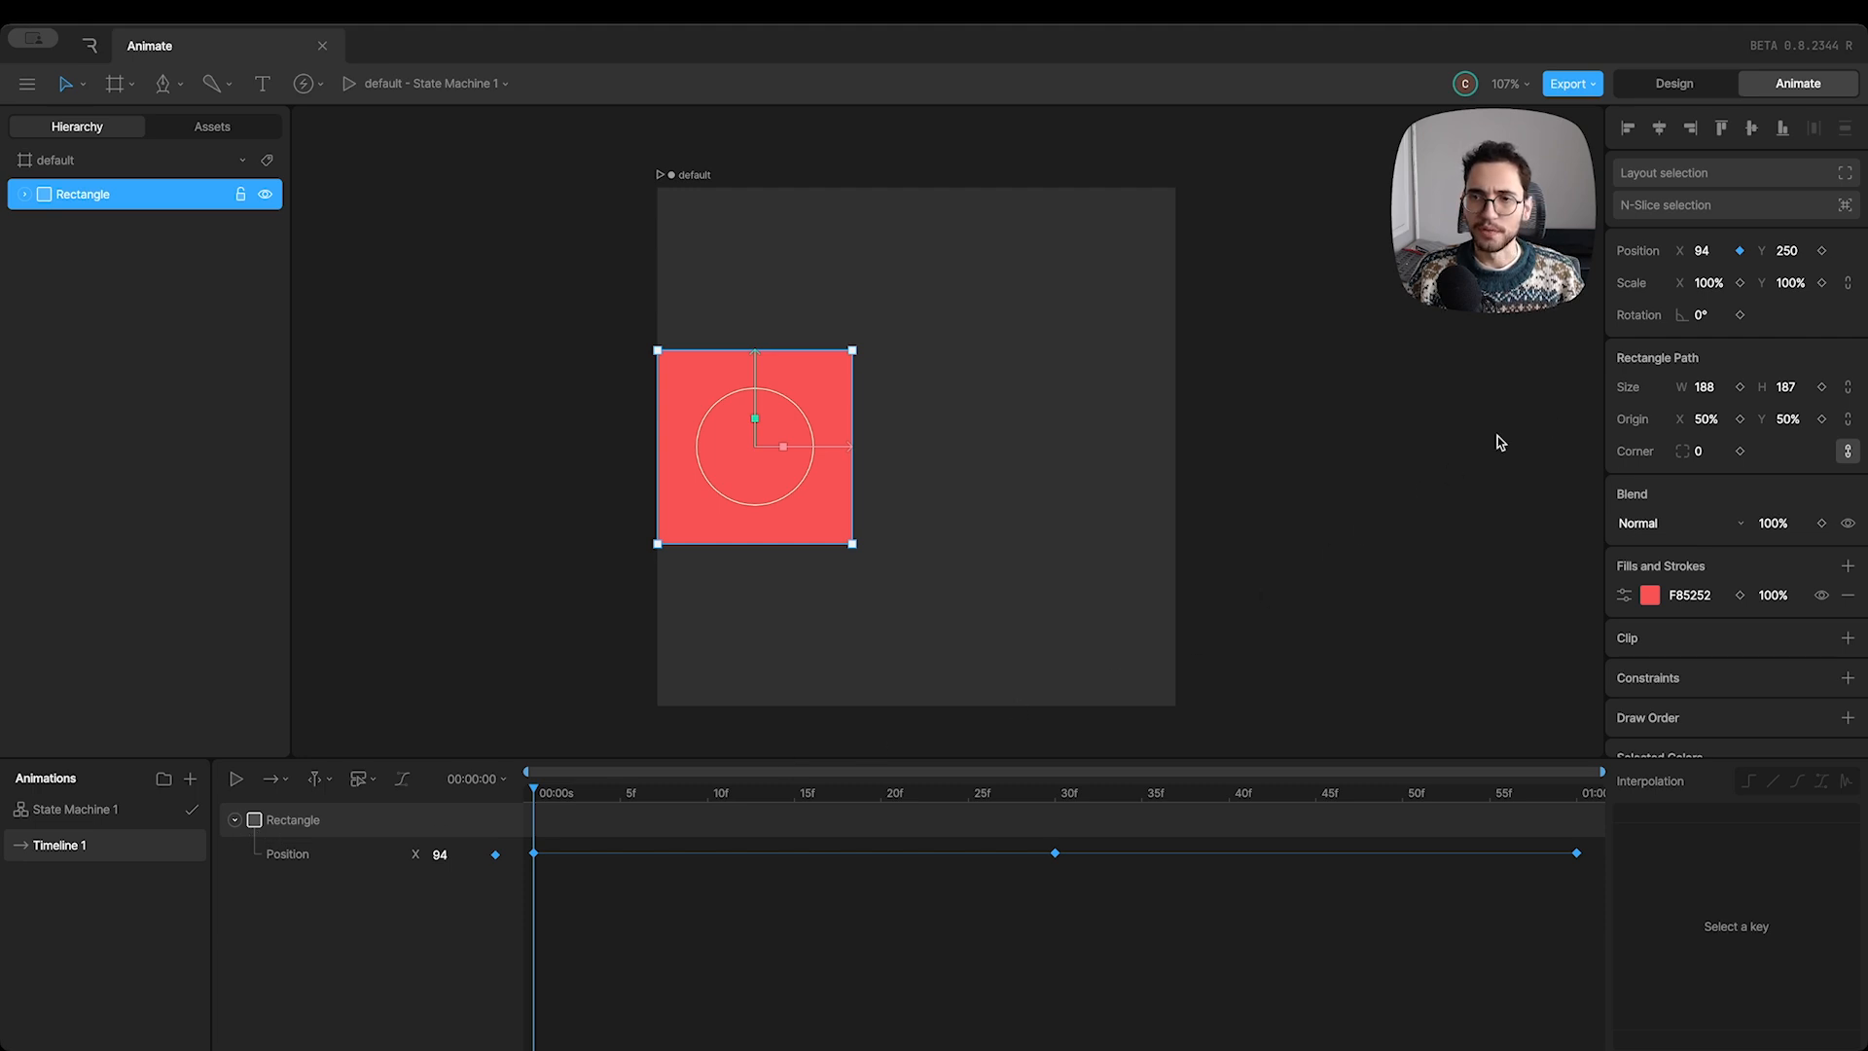
click(1740, 283)
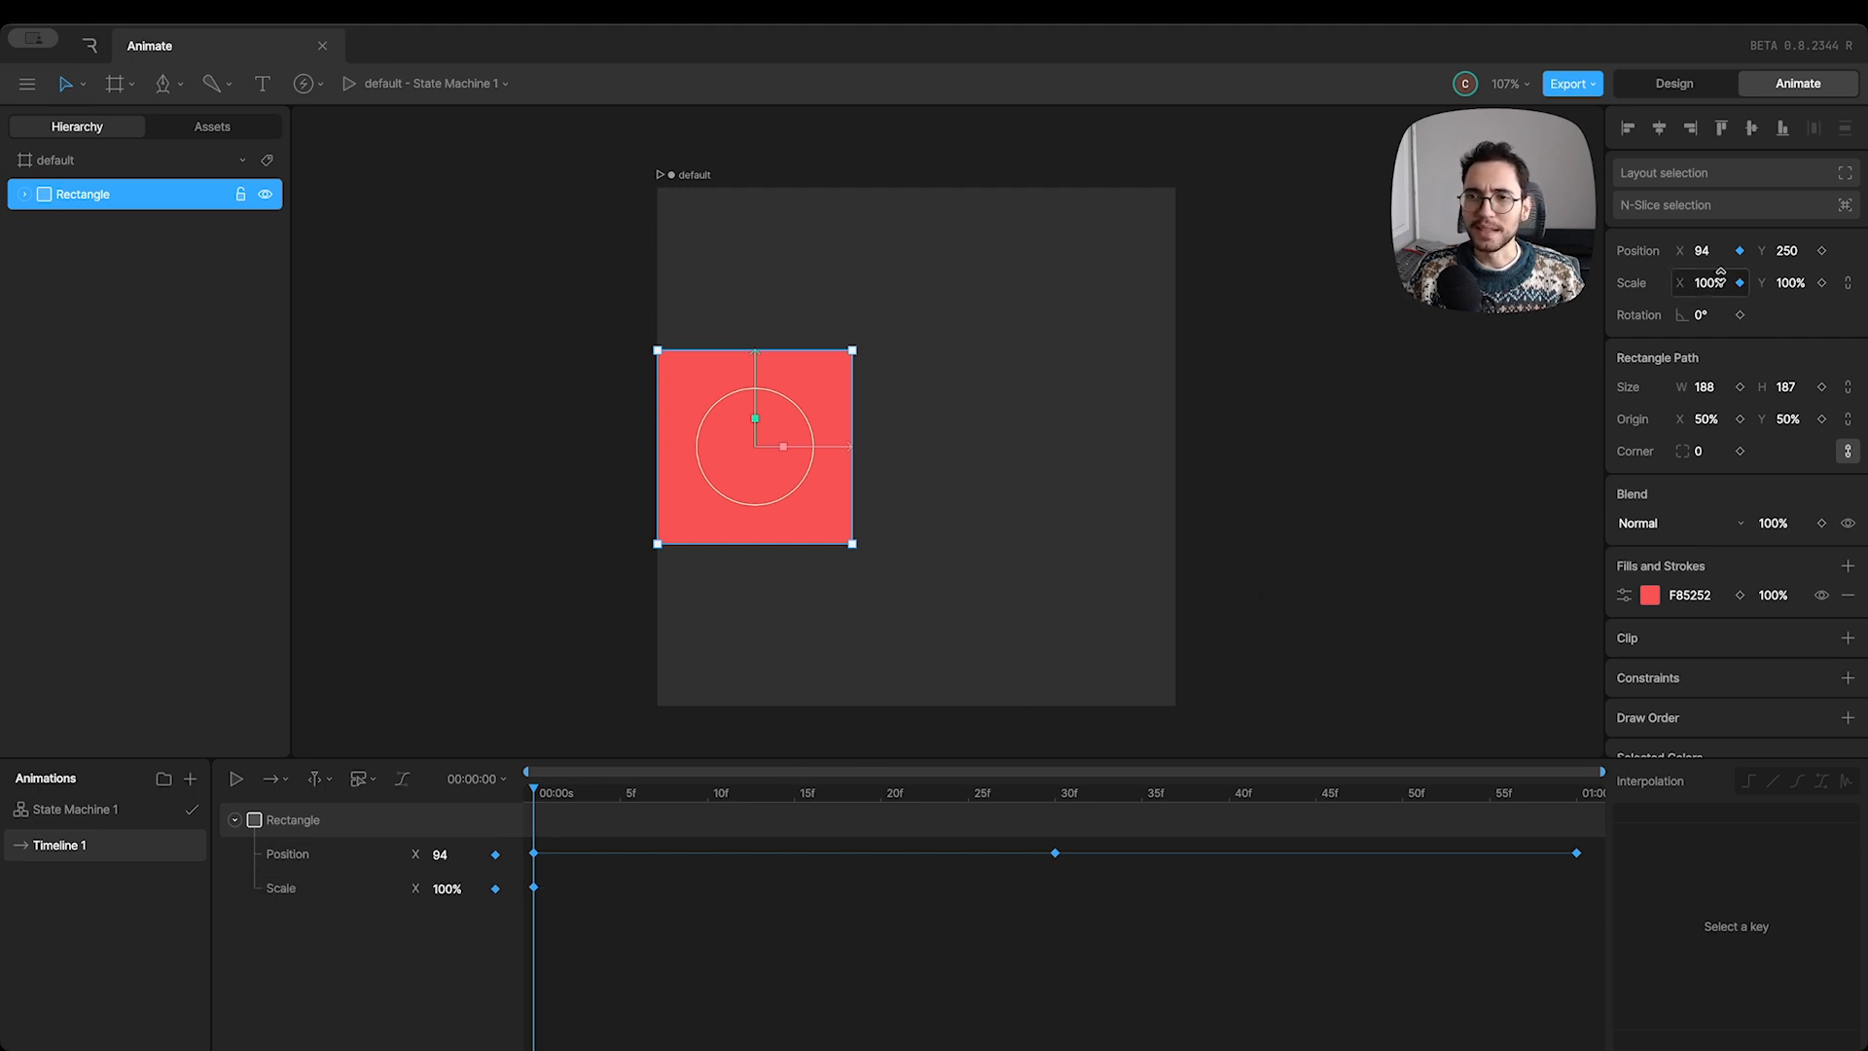
click(1821, 282)
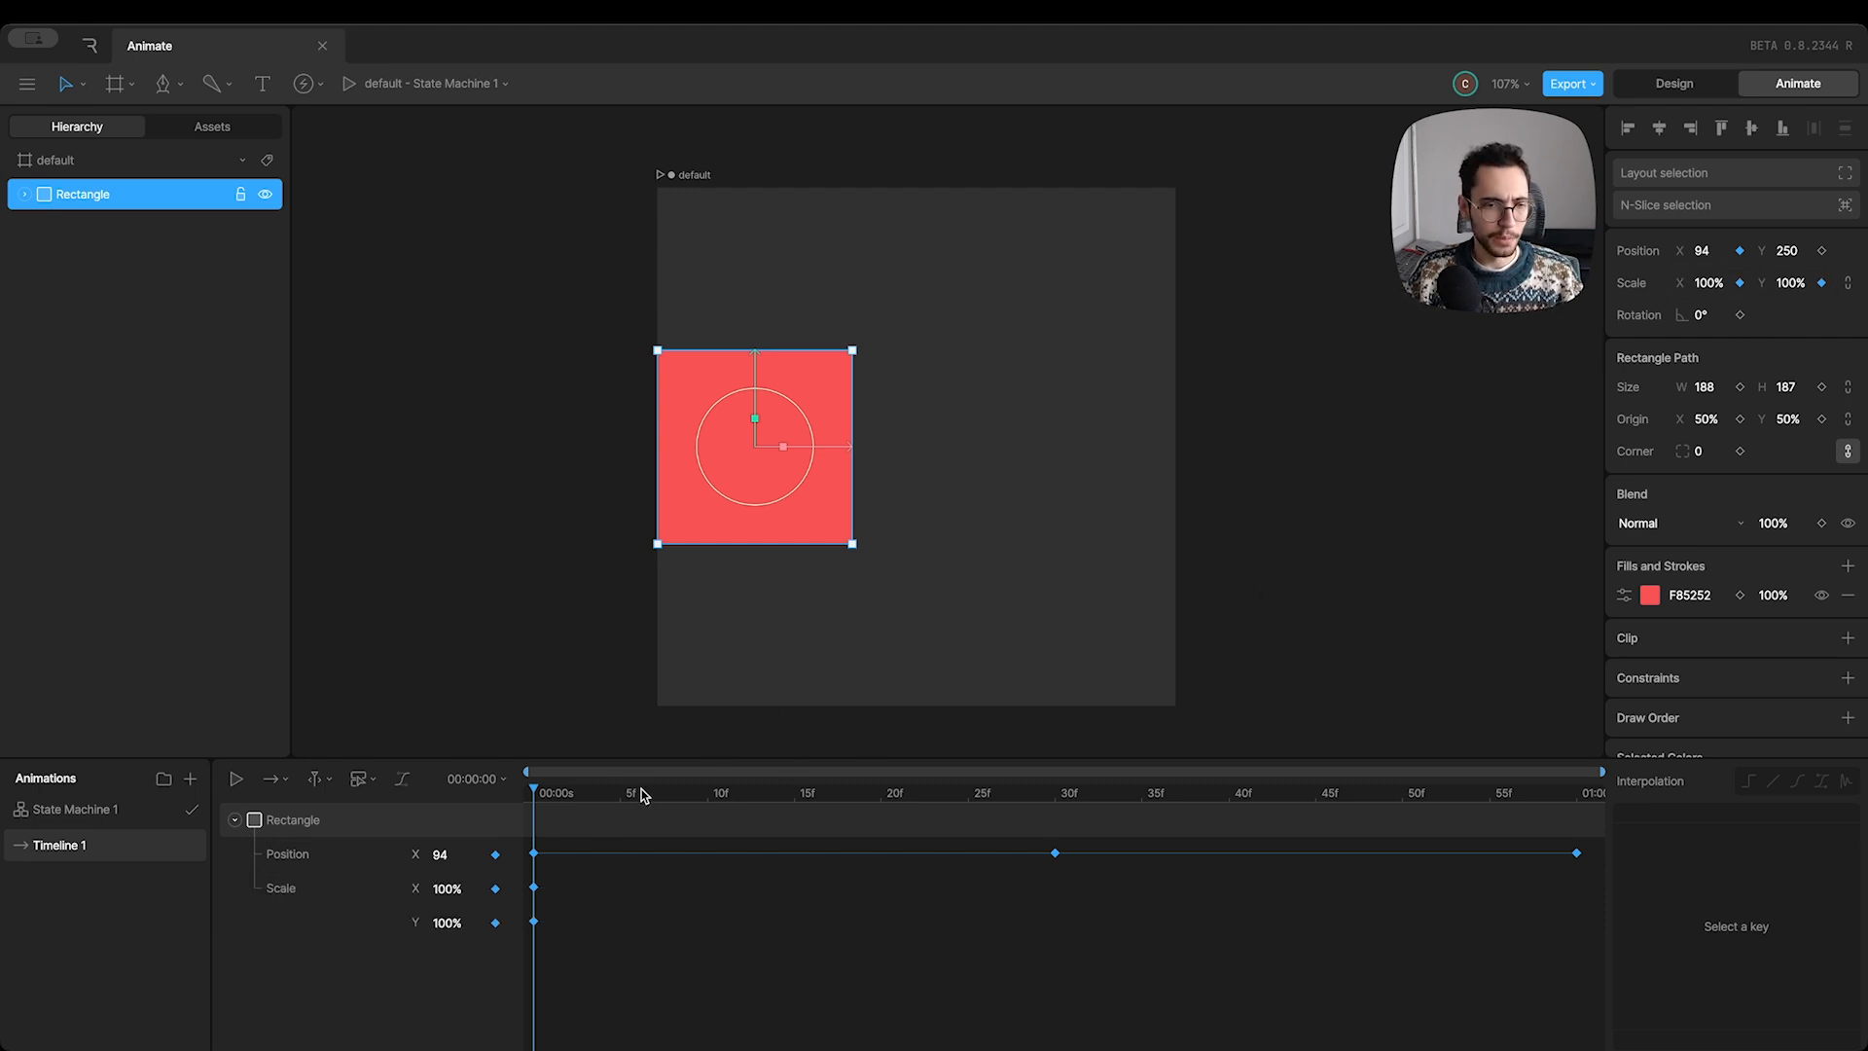
Step: Set the rectangle's X and Y scale to 50% at frame 30
drag(543, 791, 1051, 800)
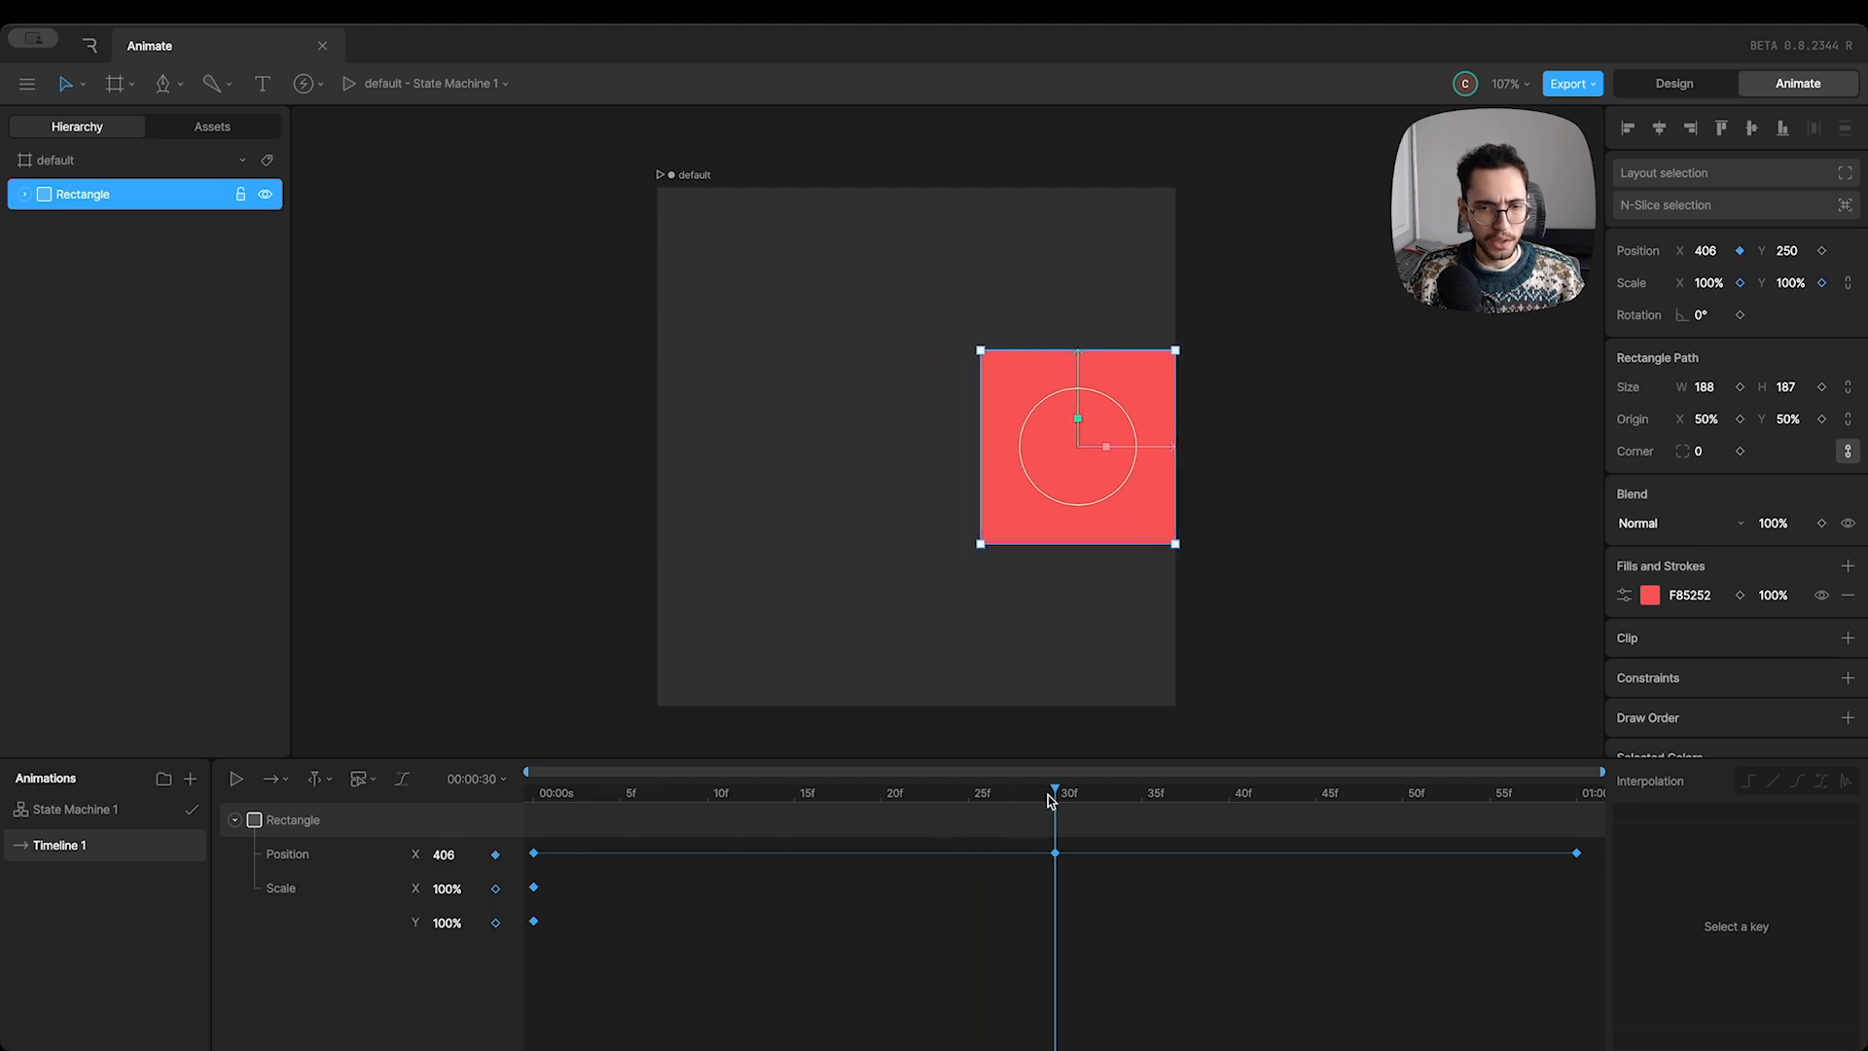
click(452, 889)
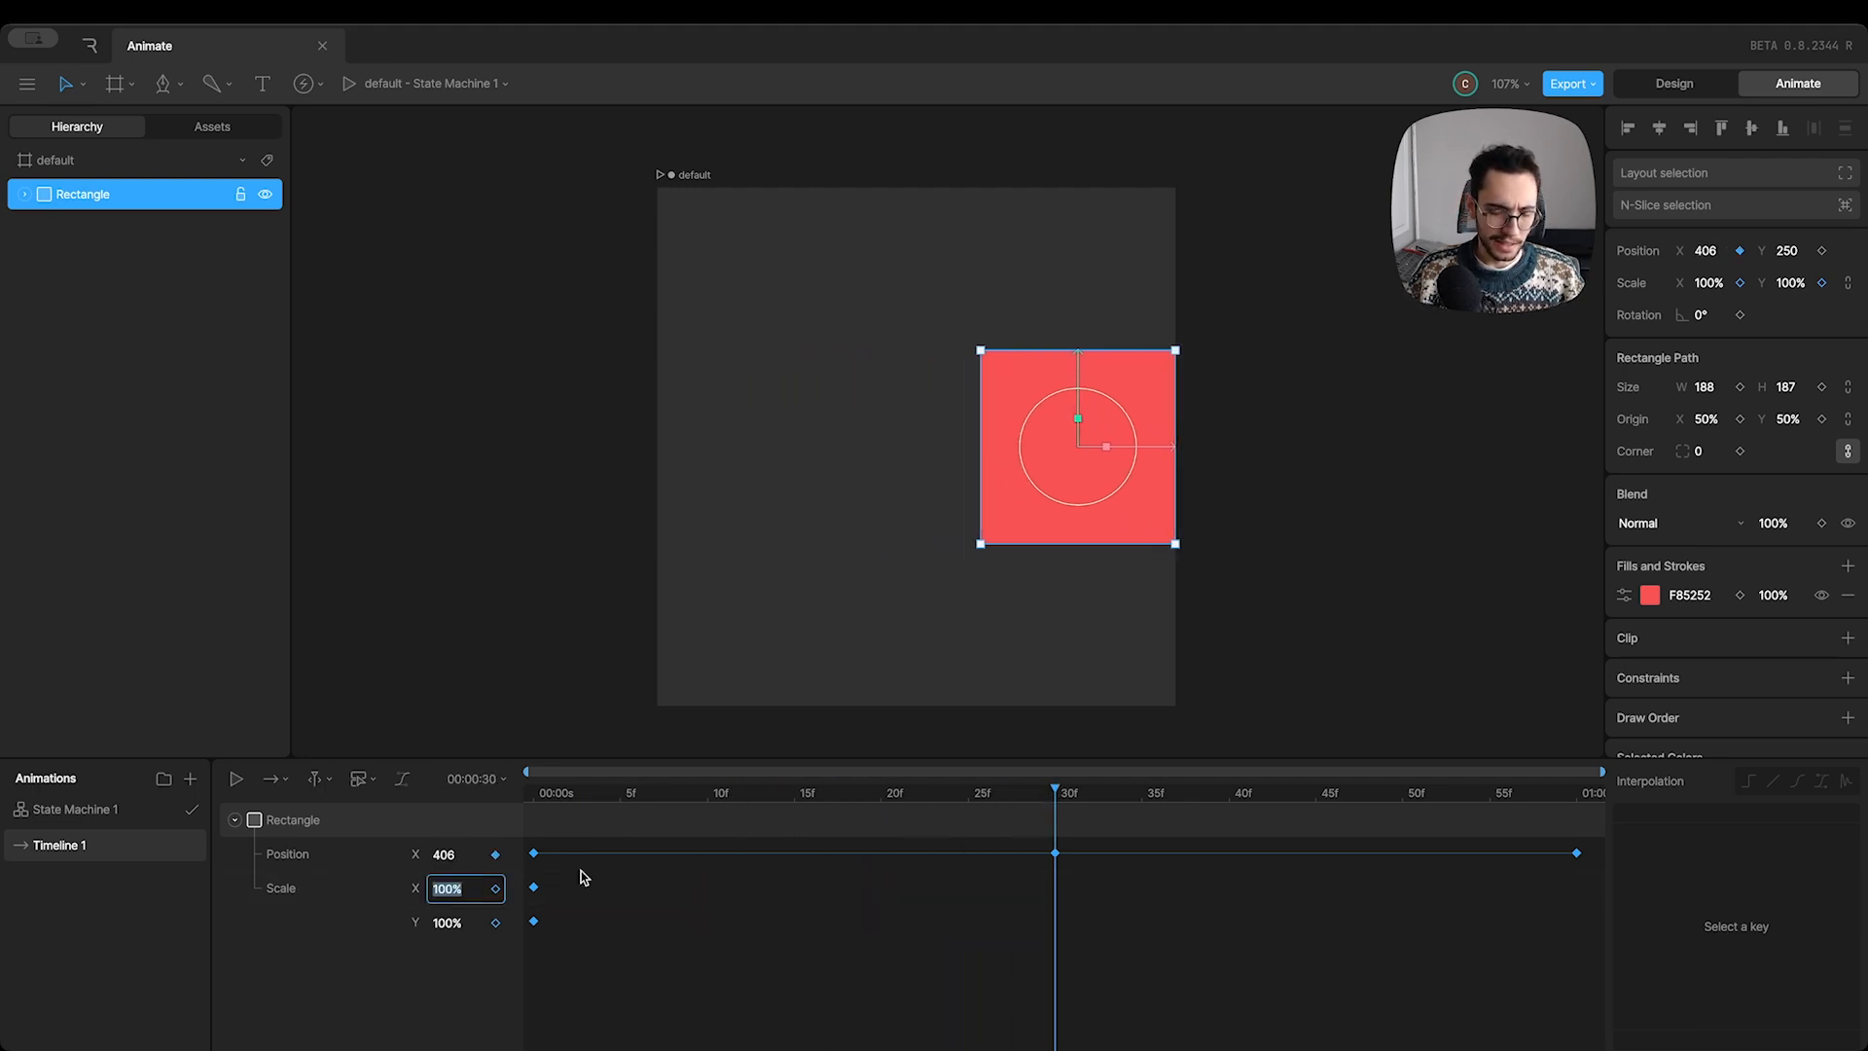
text(50)
key(Tab)
text(50)
key(Tab)
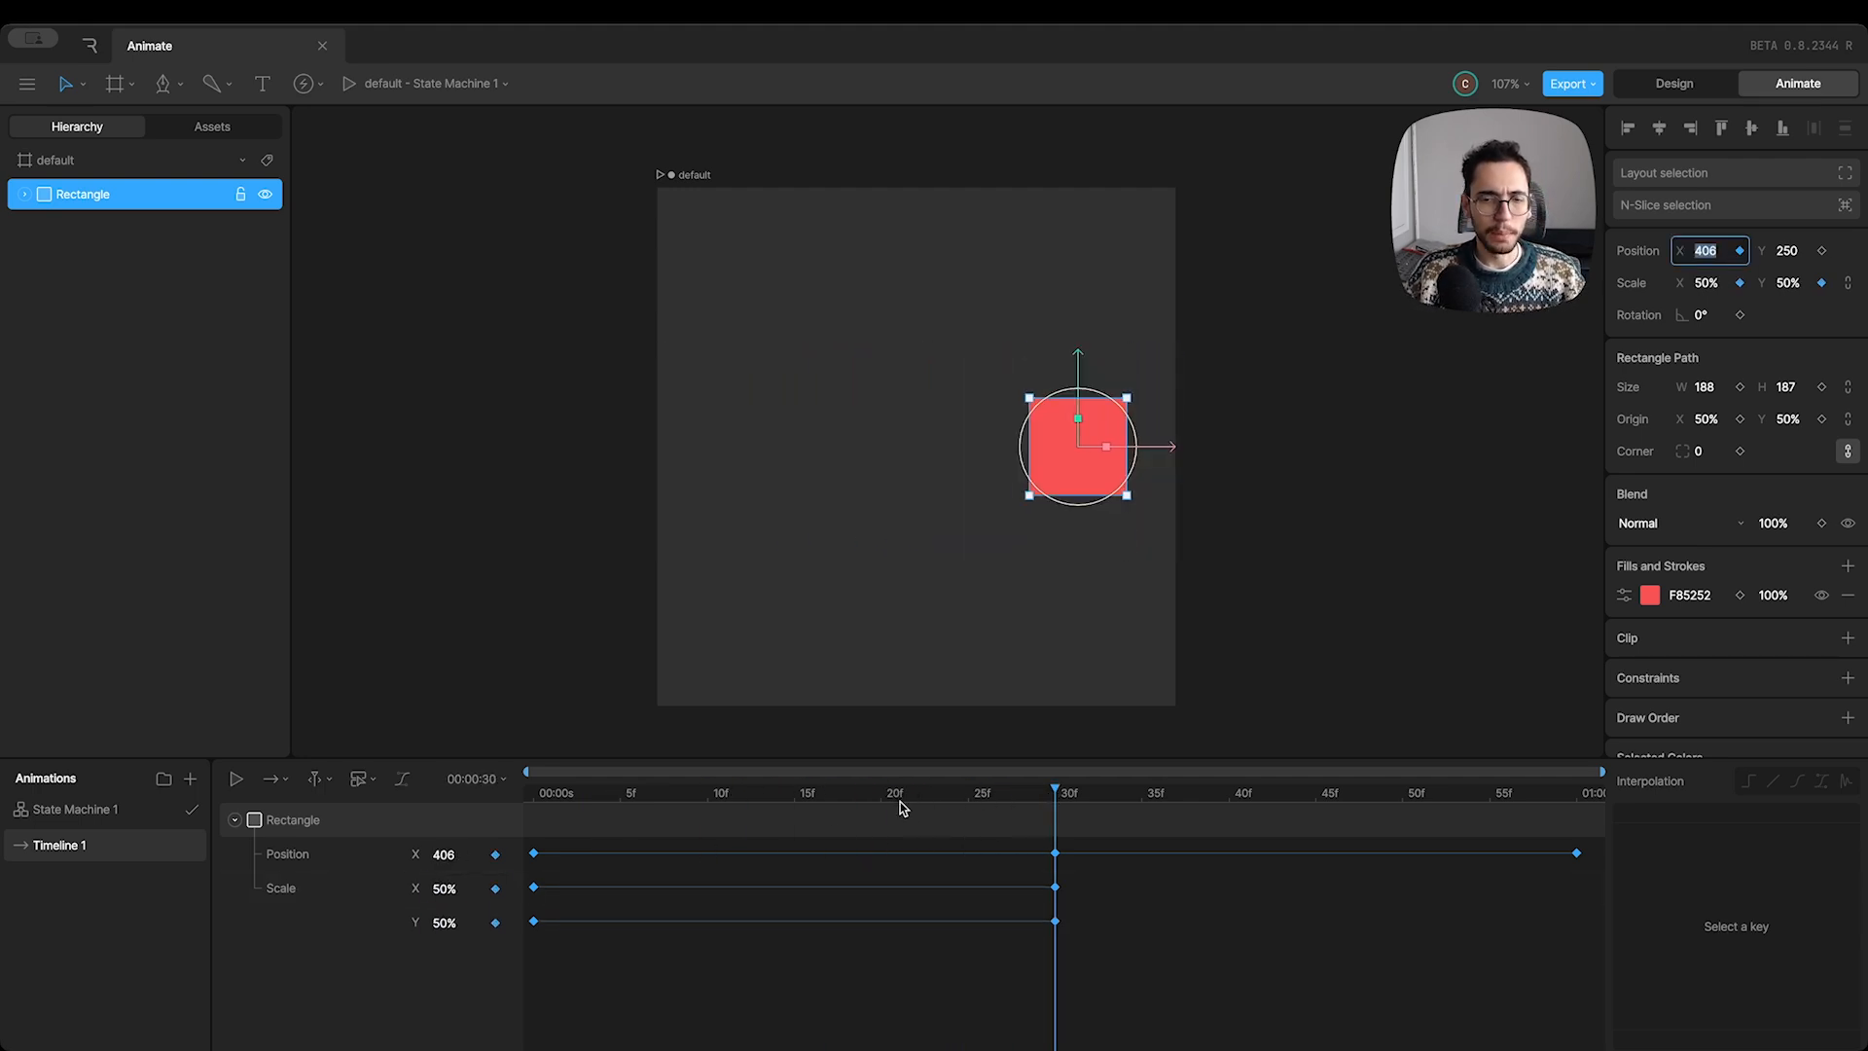
Step: Set the rectangle's X and Y scale to 100% at 00:01:00
drag(1082, 795, 1598, 798)
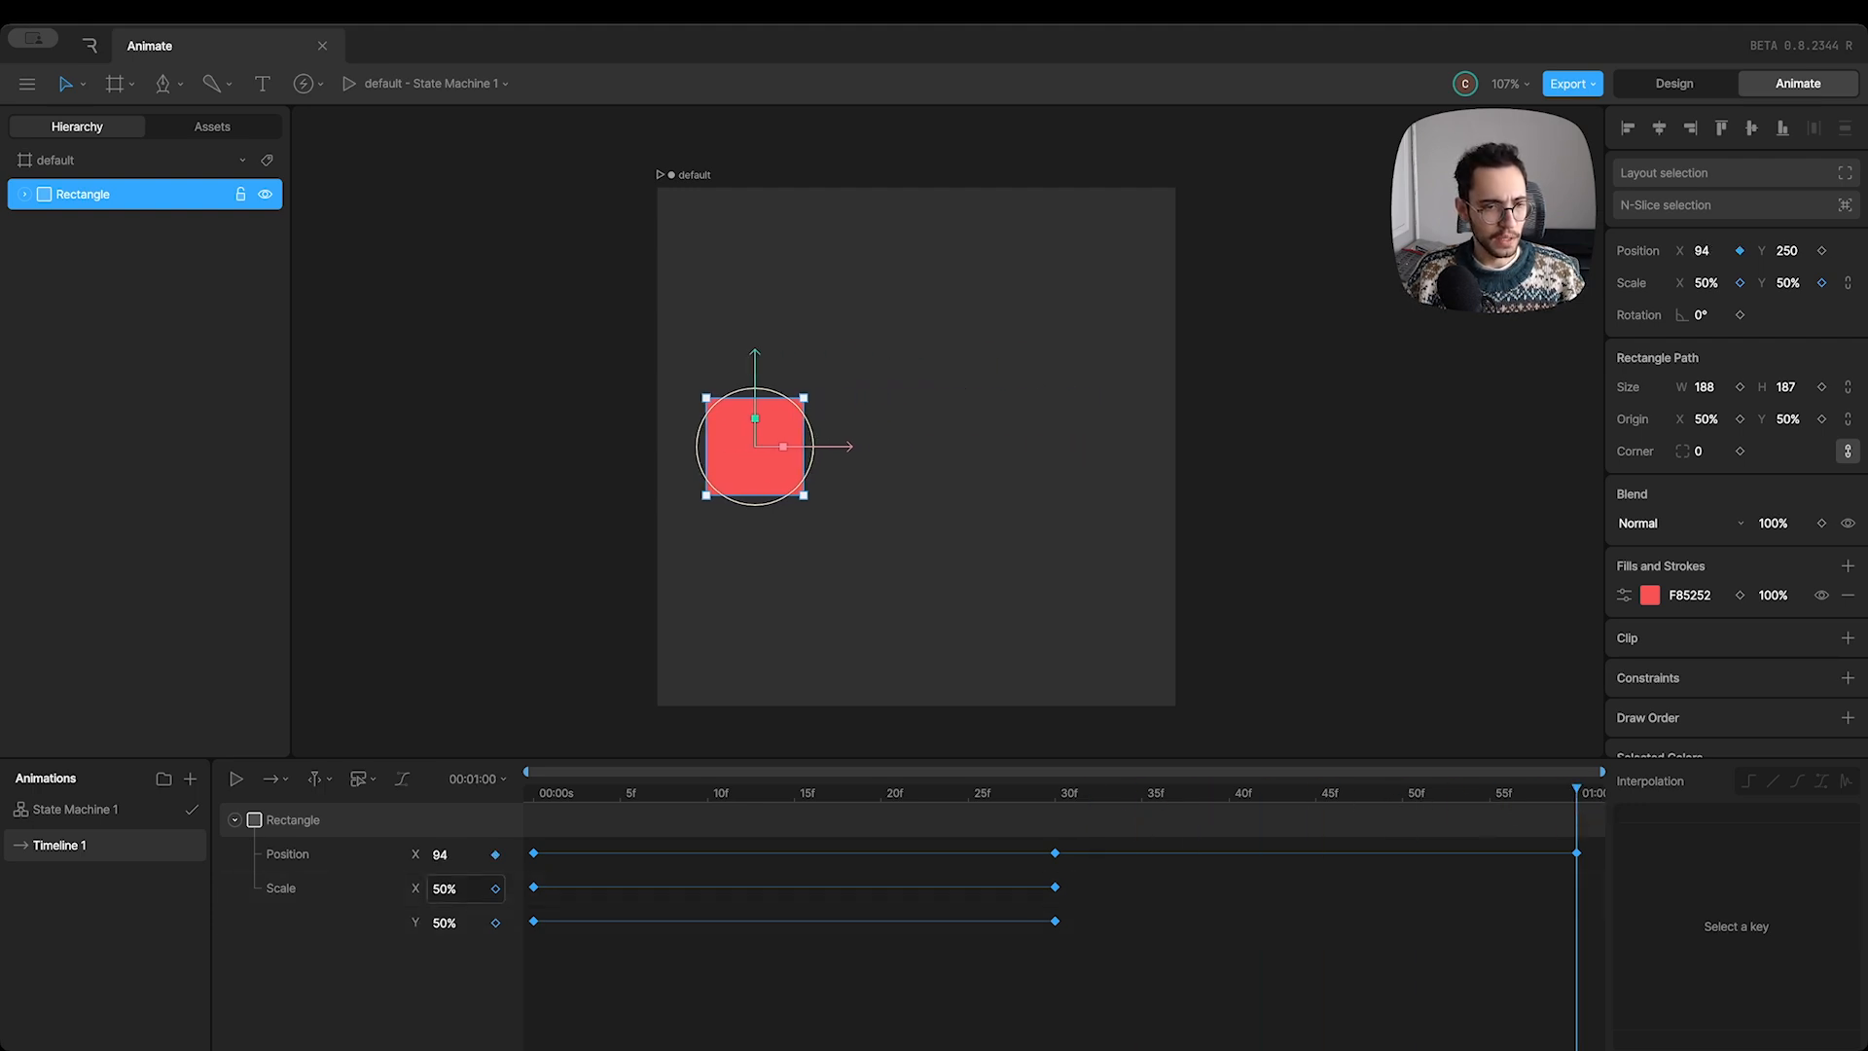
click(452, 889)
text(100)
key(Tab)
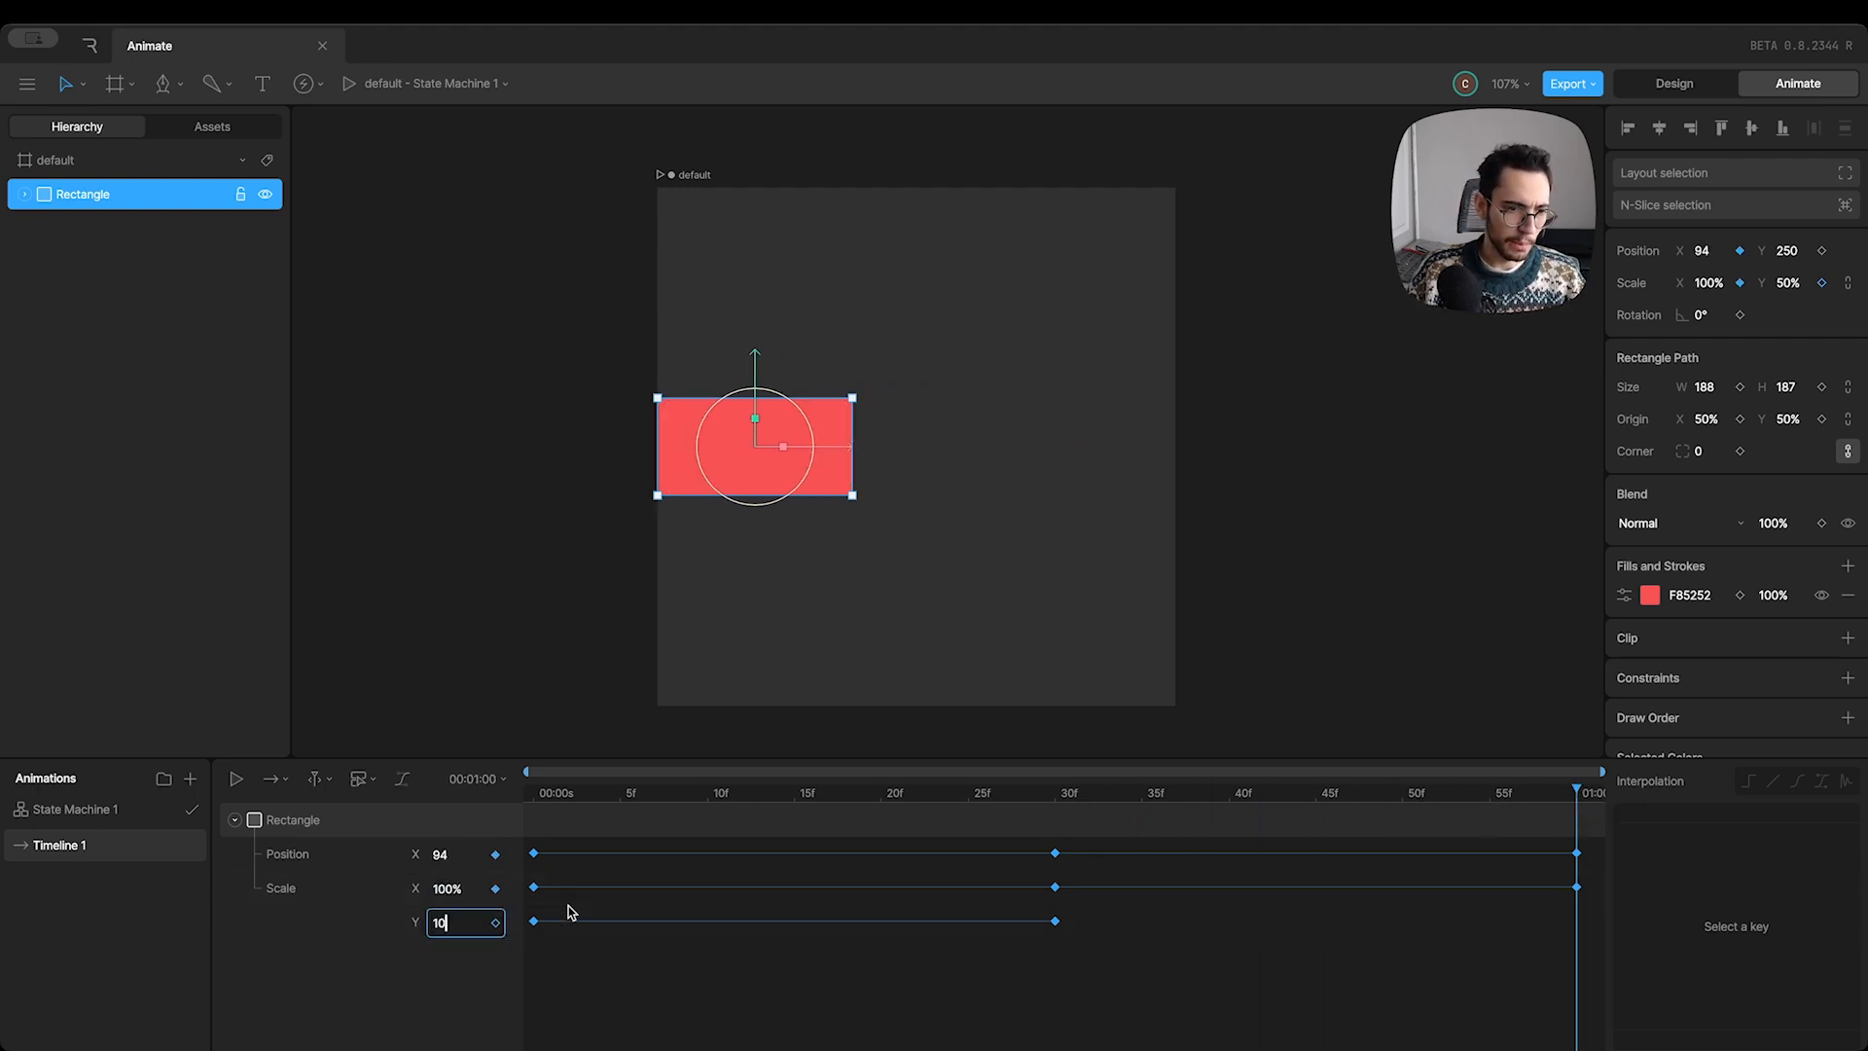
text(100)
key(Return)
Step: Play the combined position and scale animation from the start several times
drag(1074, 815, 534, 807)
key(space)
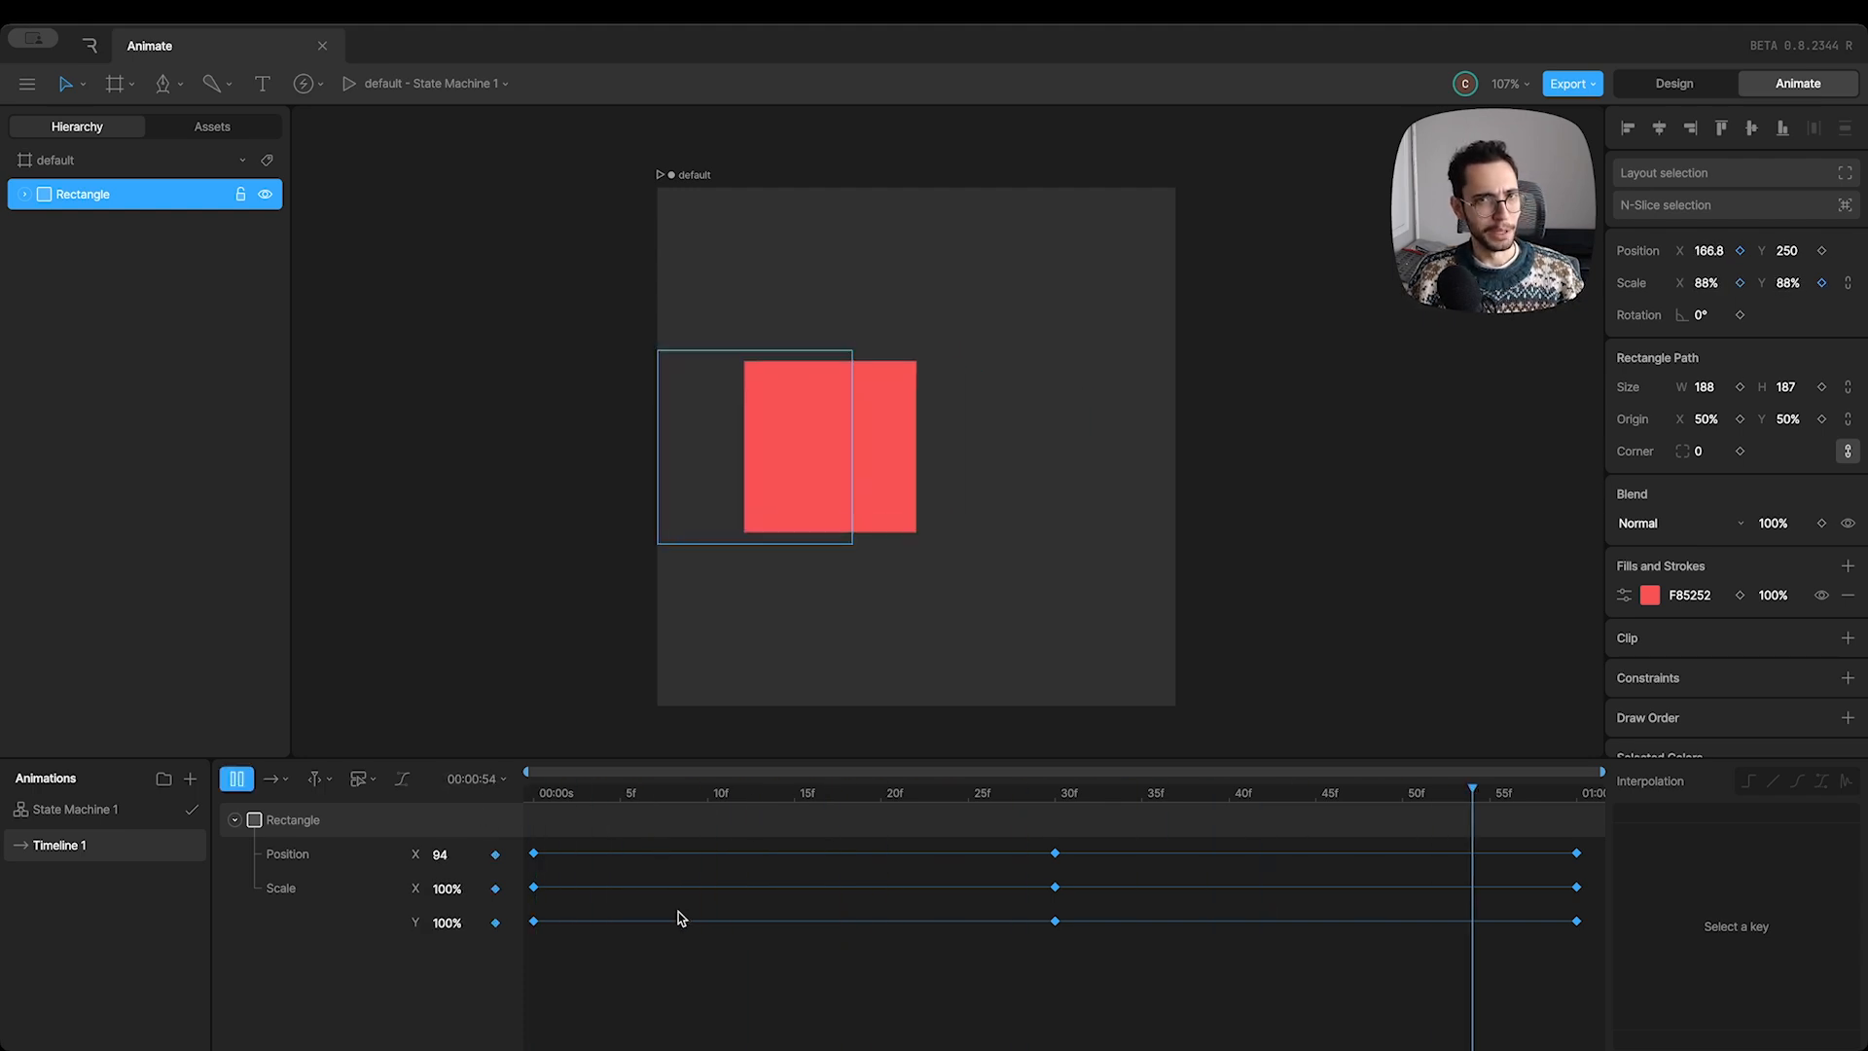
drag(663, 808, 492, 856)
key(space)
click(530, 793)
key(space)
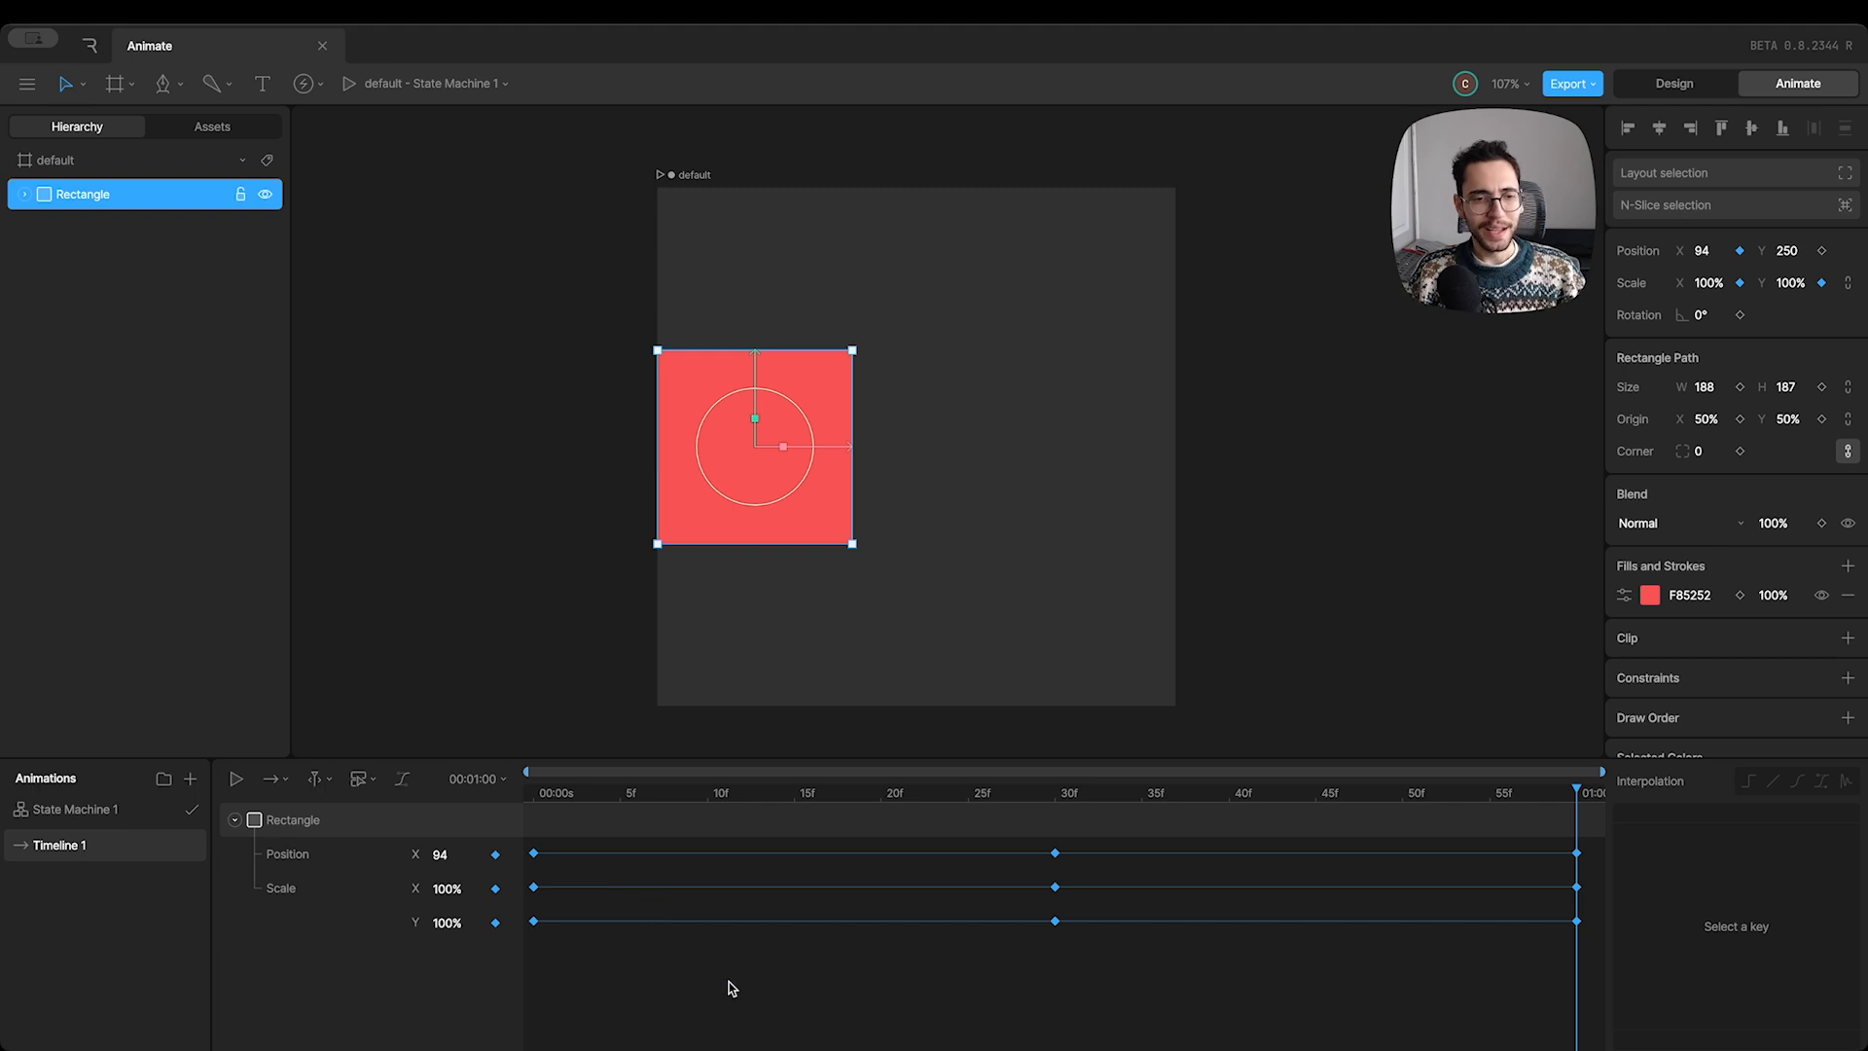
Step: Inspect the keys of the Position and Scale tracks, collapse the rectangle's properties, and move the playhead to frame 30
click(351, 860)
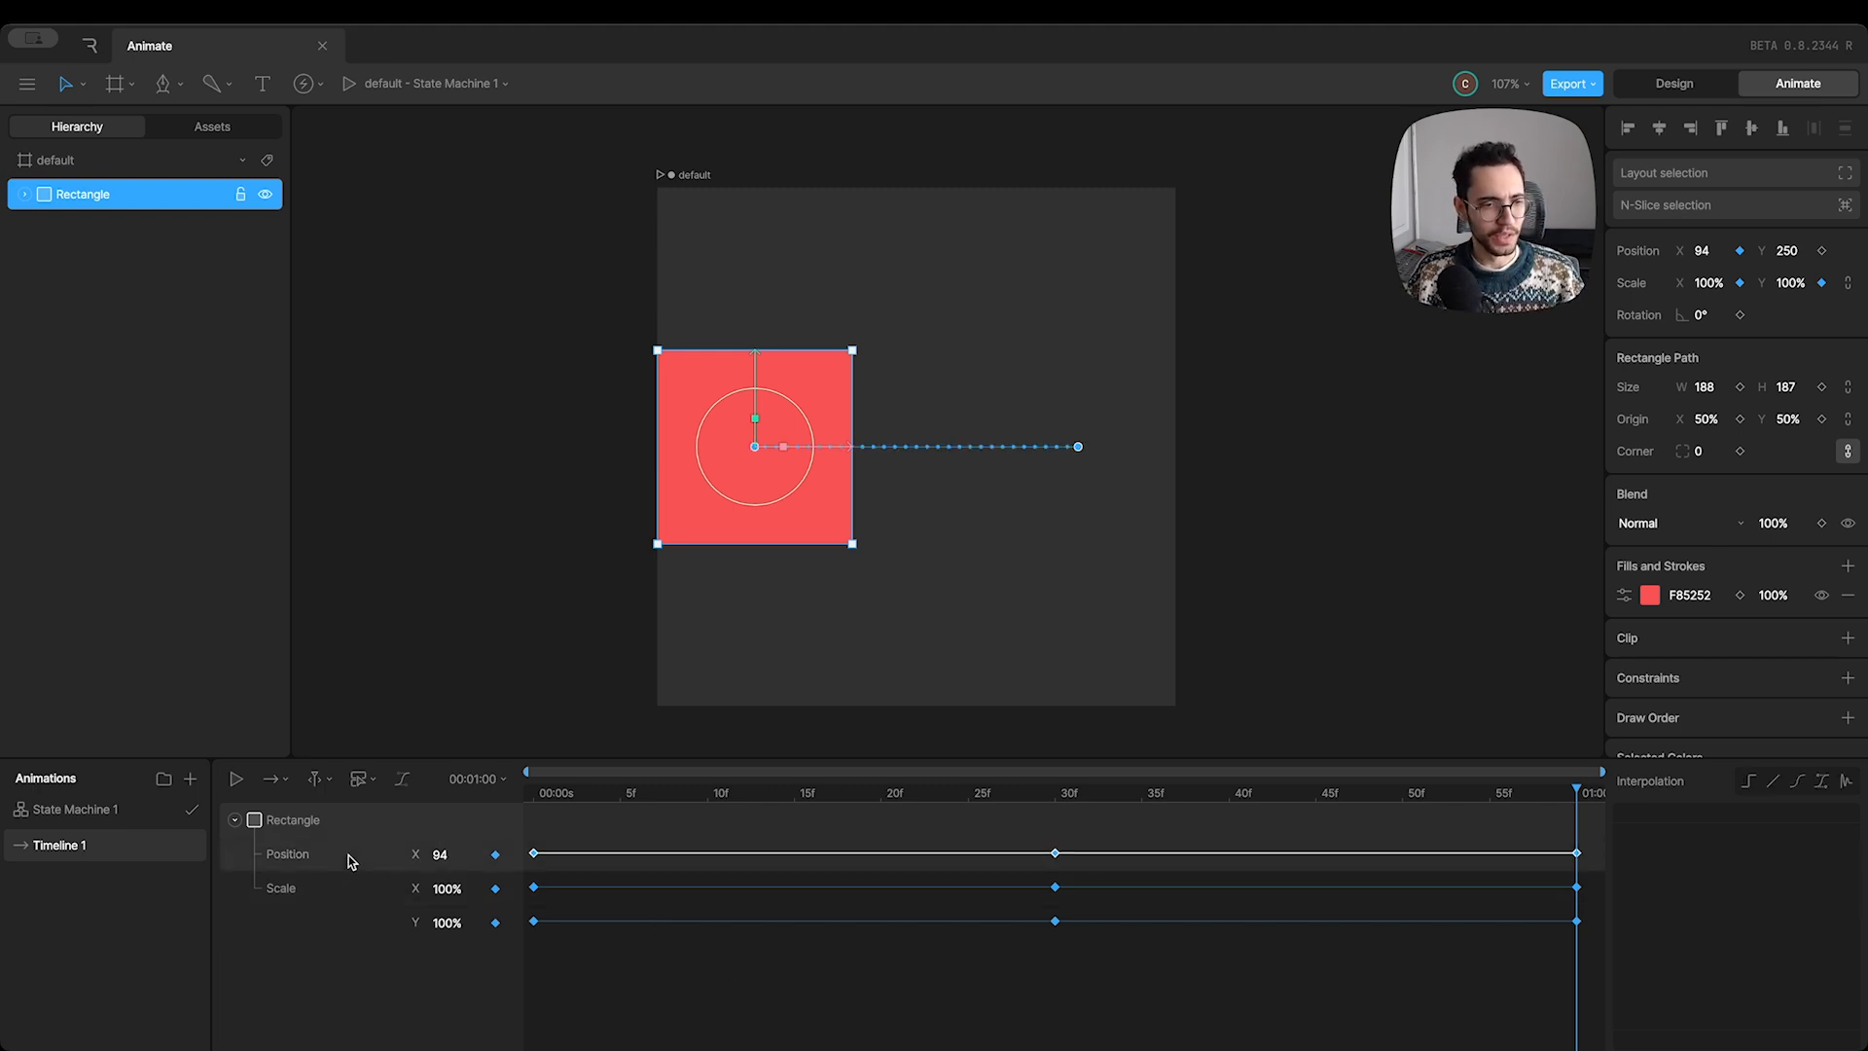
click(340, 887)
click(419, 925)
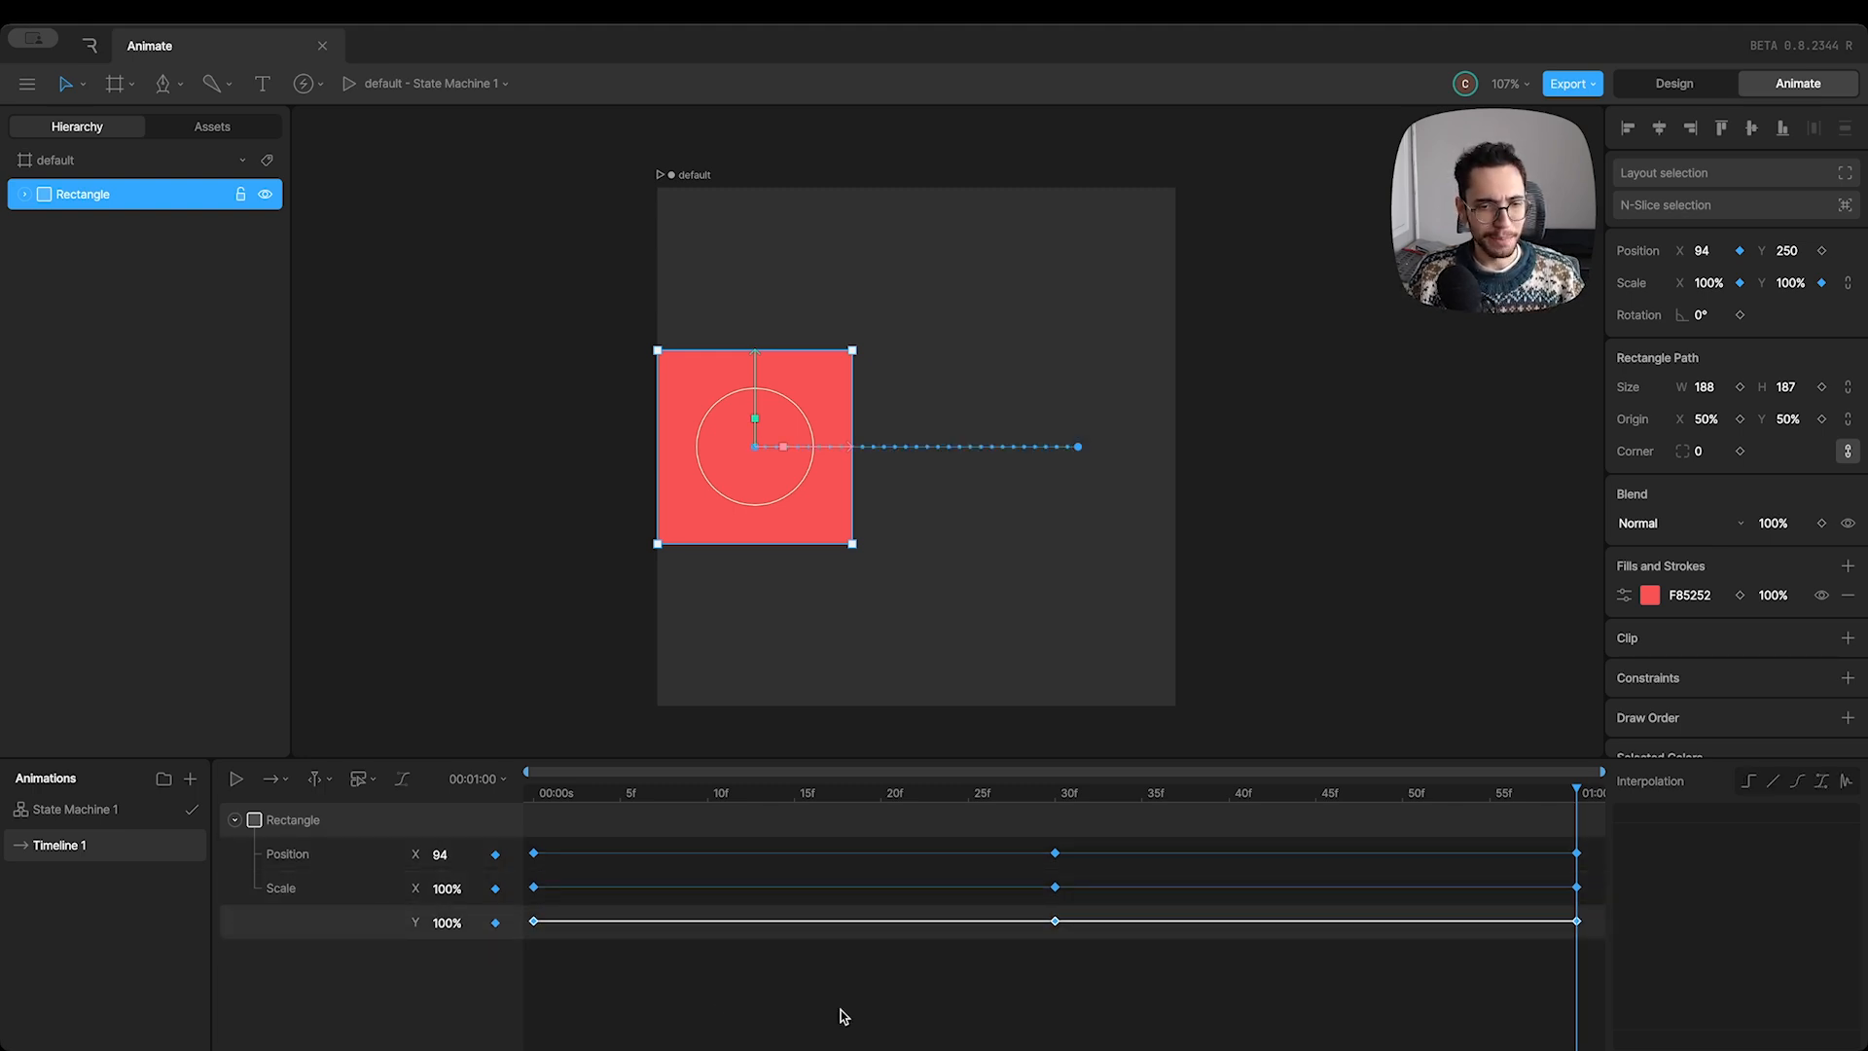
click(843, 1016)
click(235, 819)
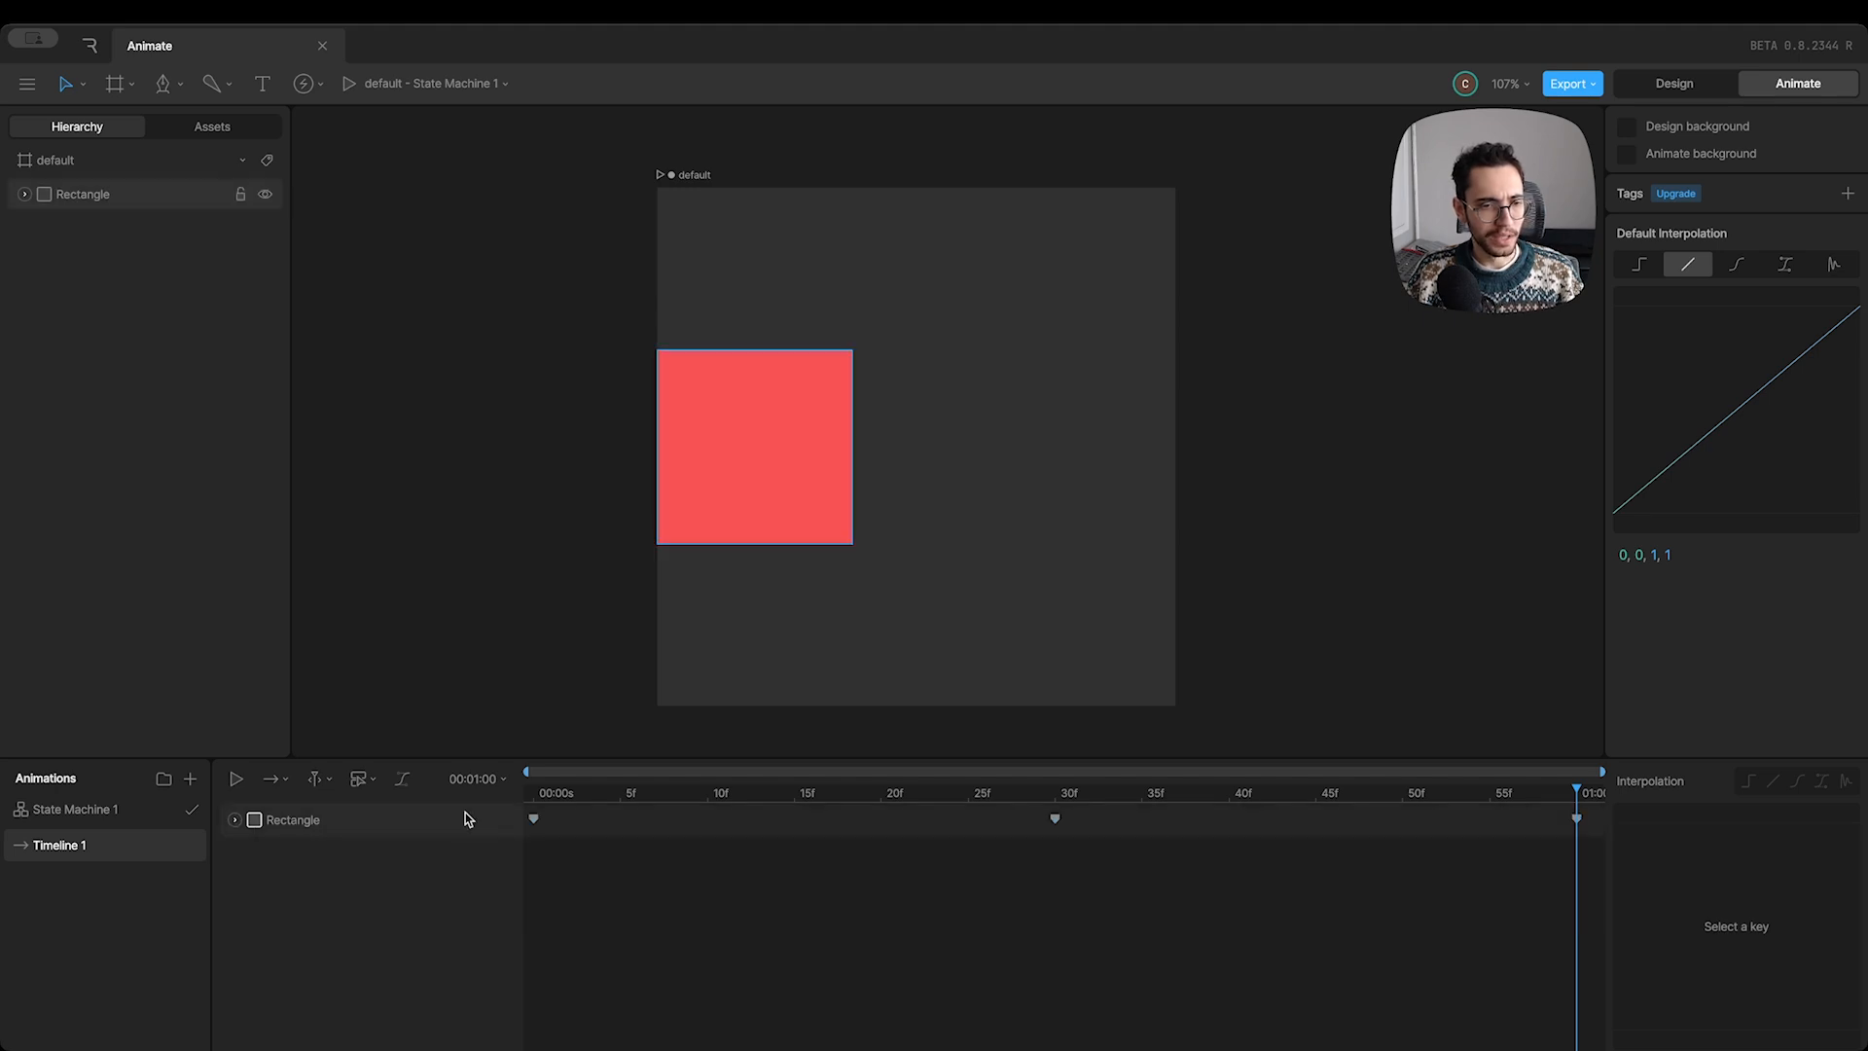
drag(629, 794, 1058, 853)
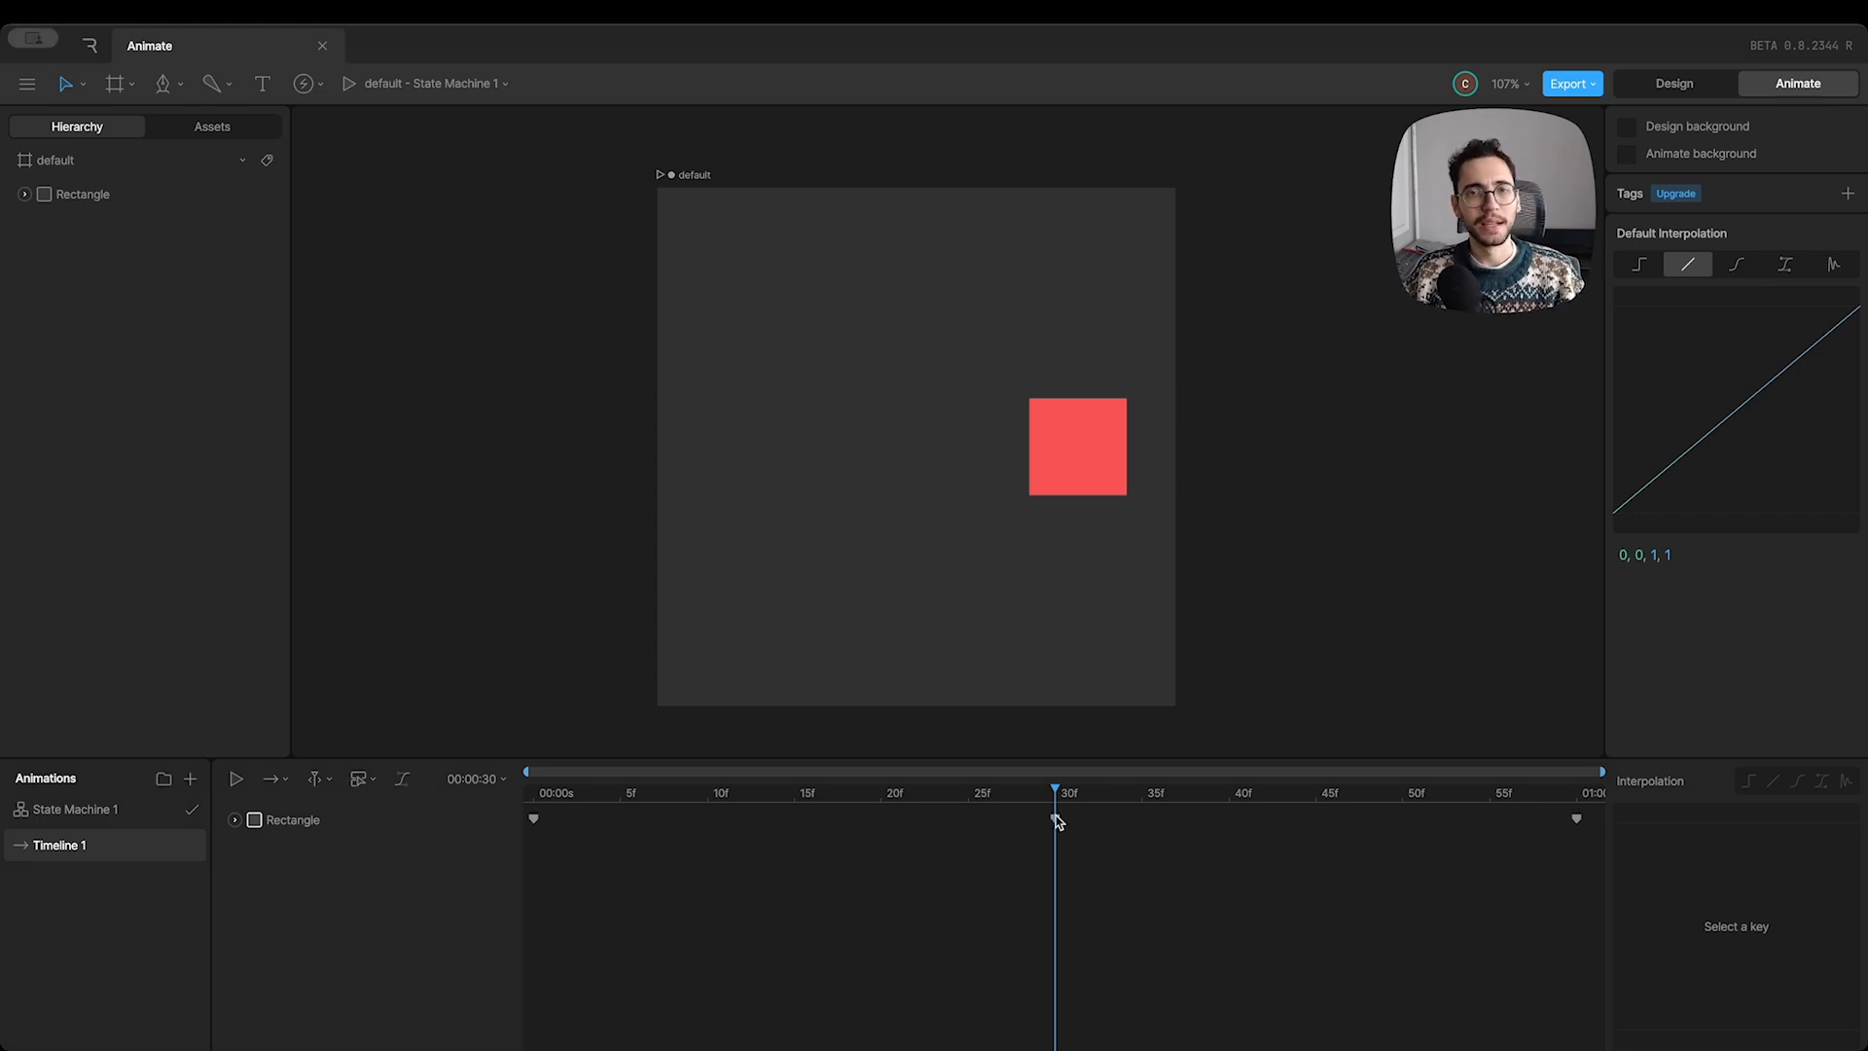
Step: Move the rectangle's combined frame 30 key to frame 45, expand its properties, and scrub the timeline to check the timing
drag(1051, 805, 1318, 825)
click(1055, 821)
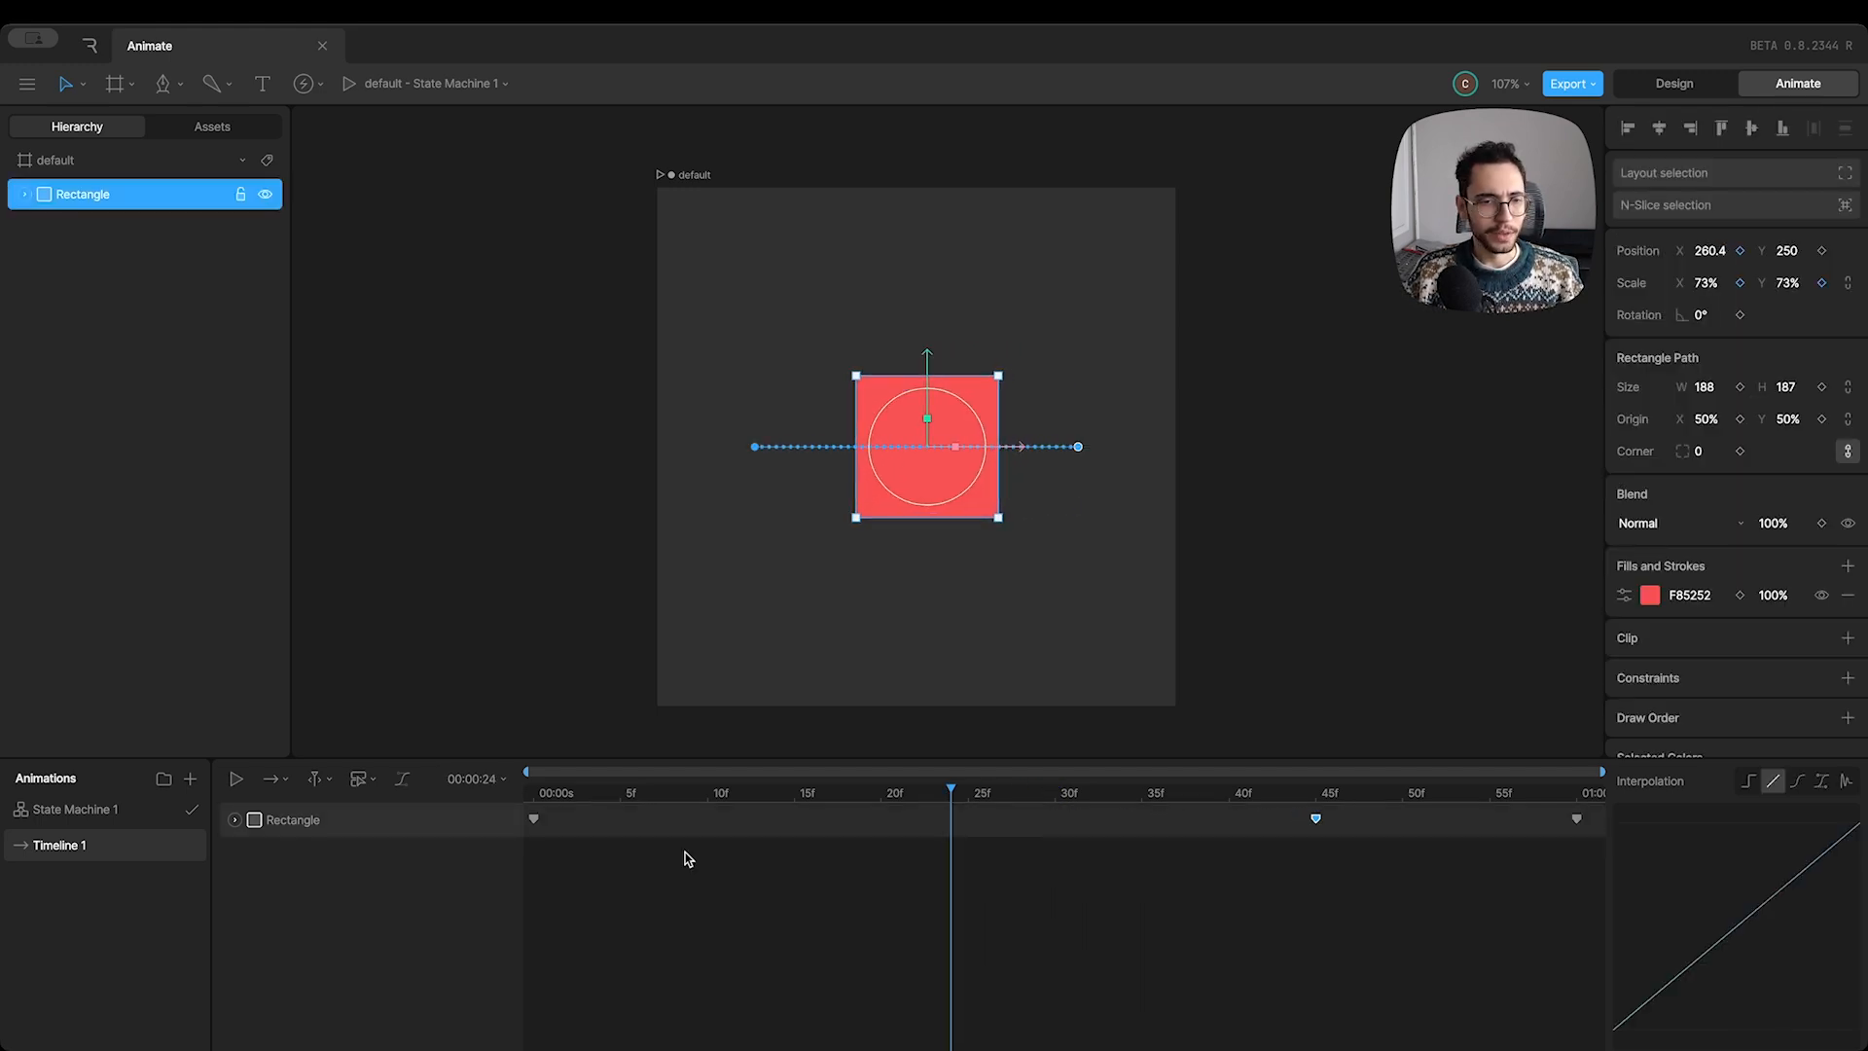
click(234, 820)
click(1339, 971)
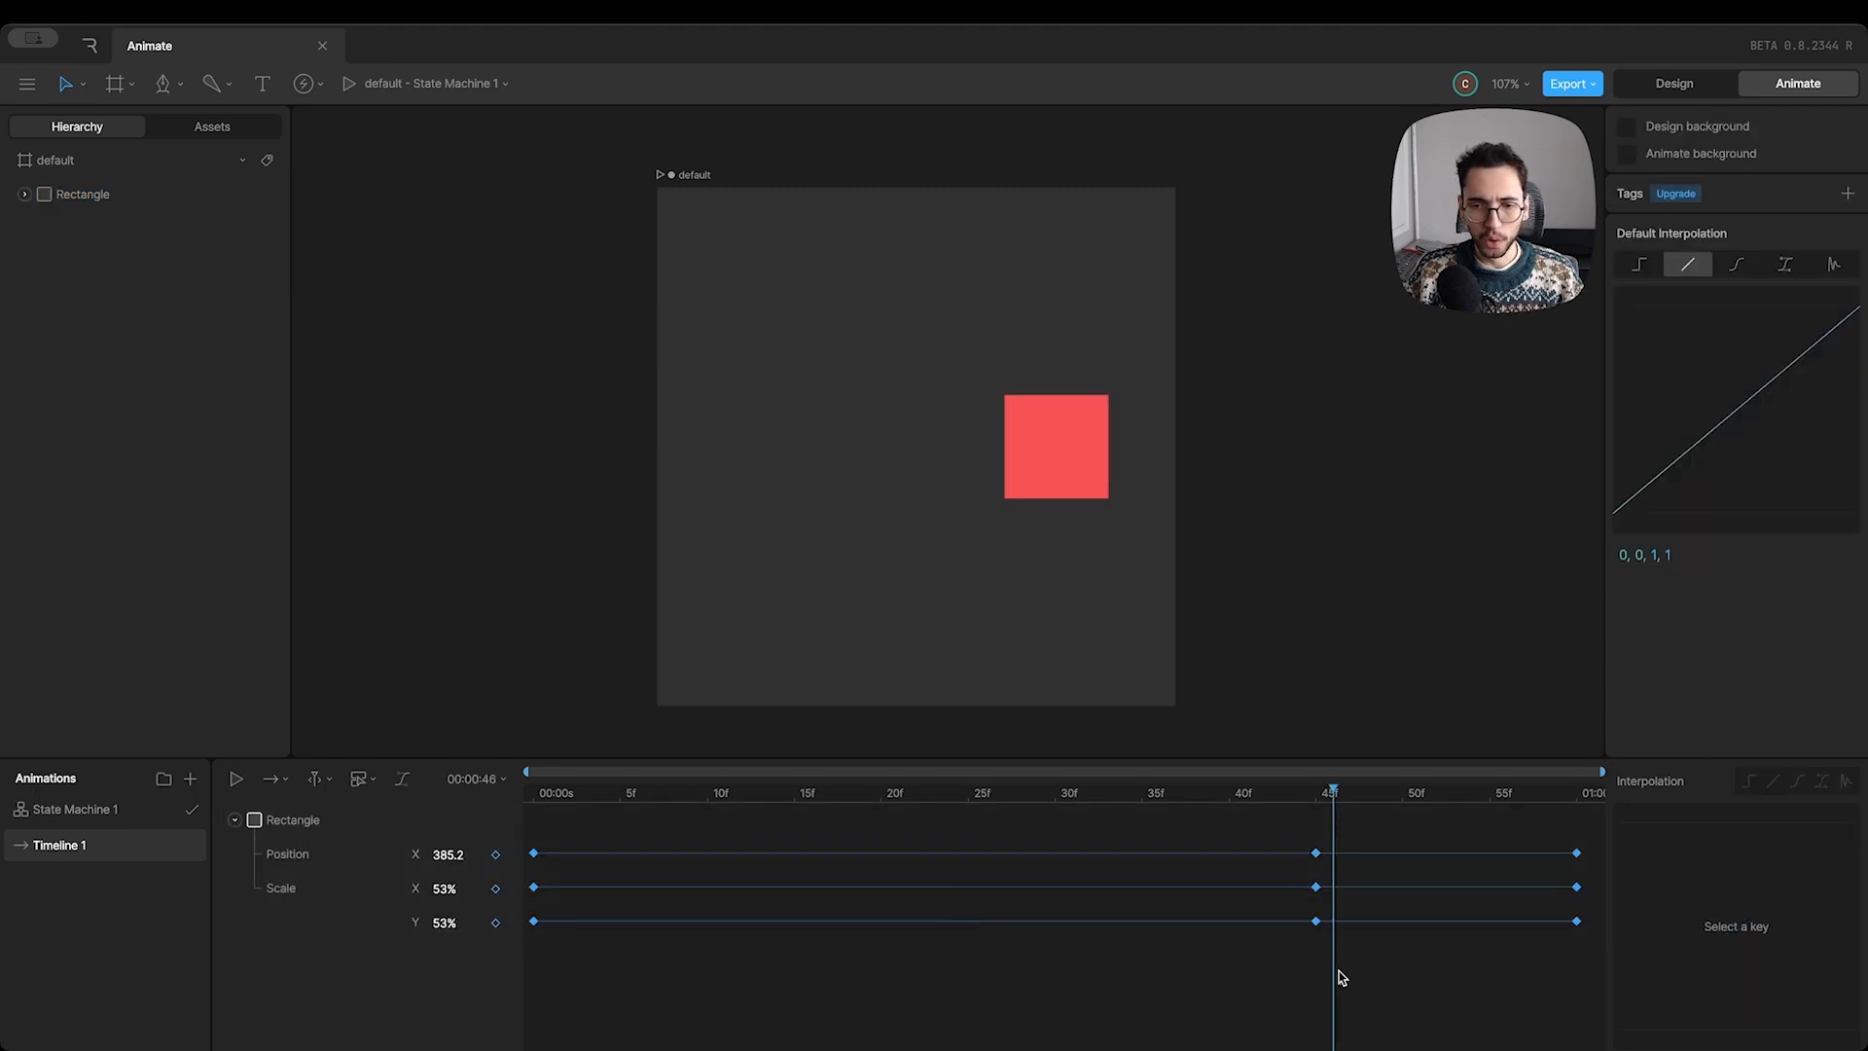
drag(1339, 972, 1321, 856)
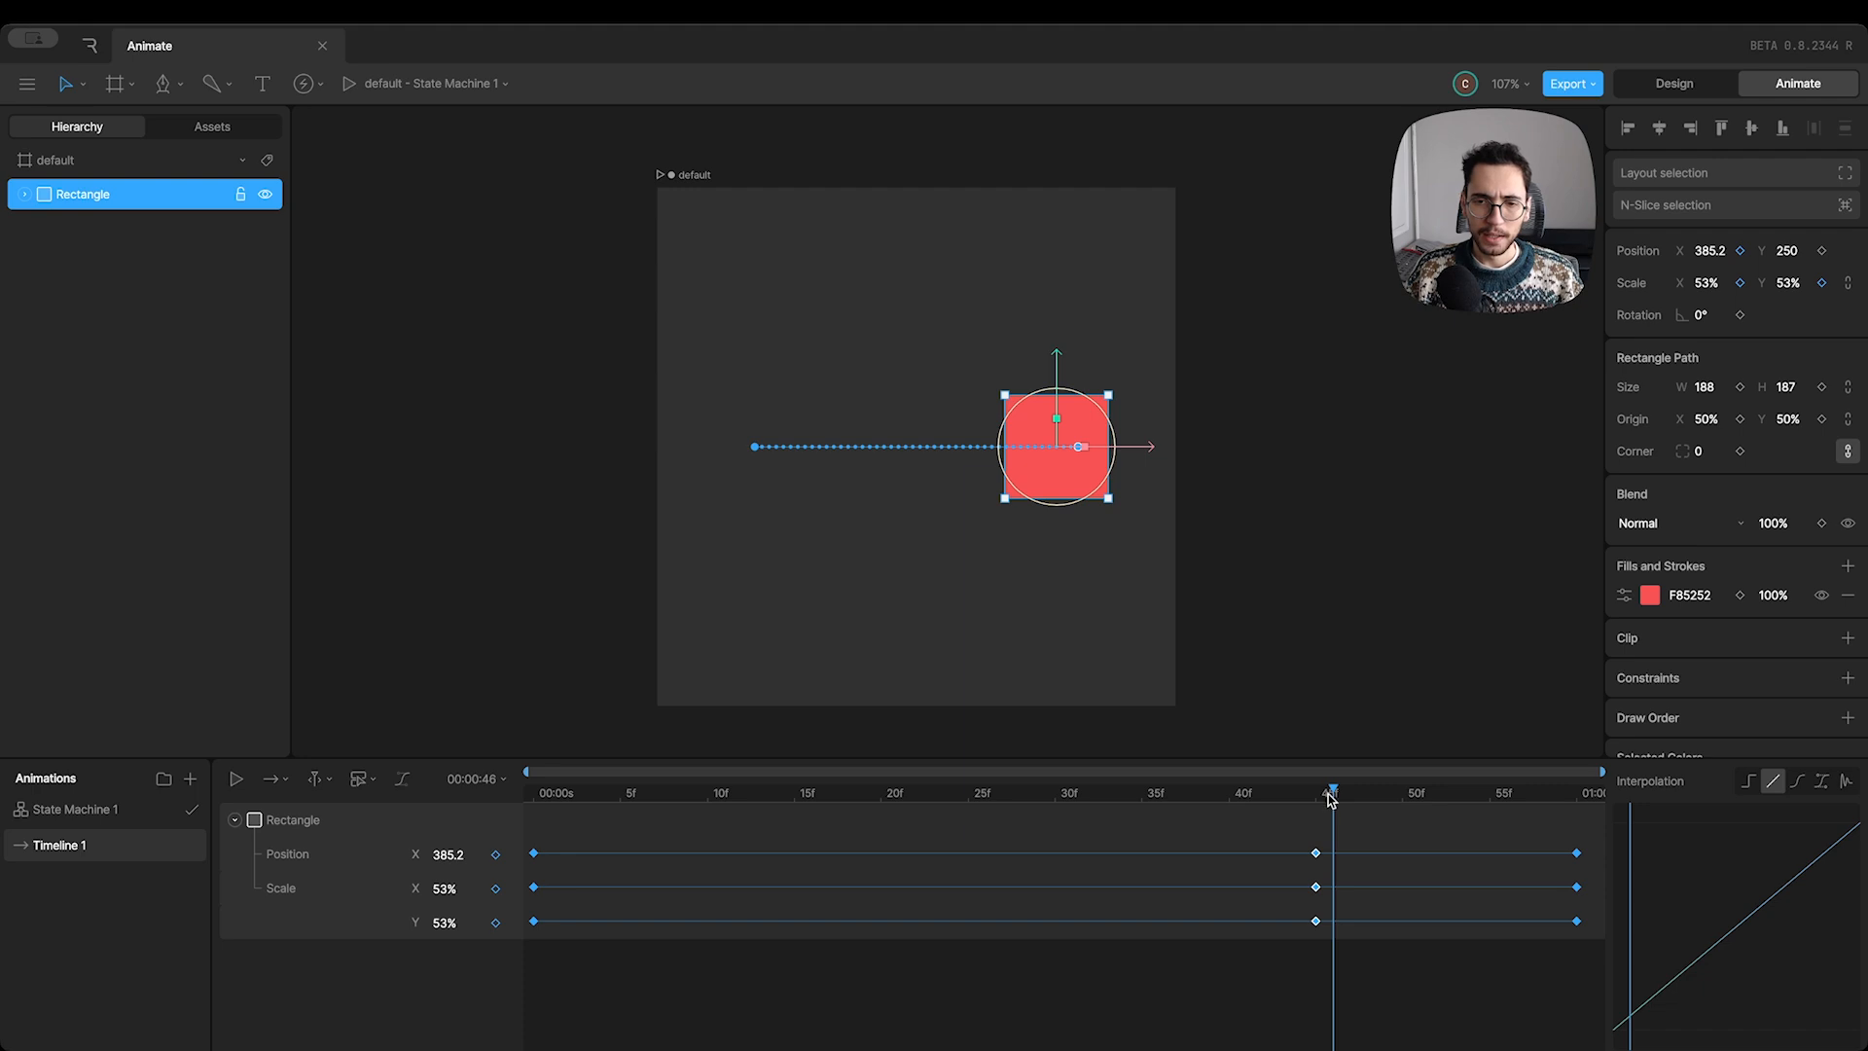
drag(1333, 795, 1014, 808)
Step: Stagger the middle Position, Scale X and Scale Y keys at frames 42, 34 and 50, and shift the Position key to frame 41 in the collapsed row
click(1212, 834)
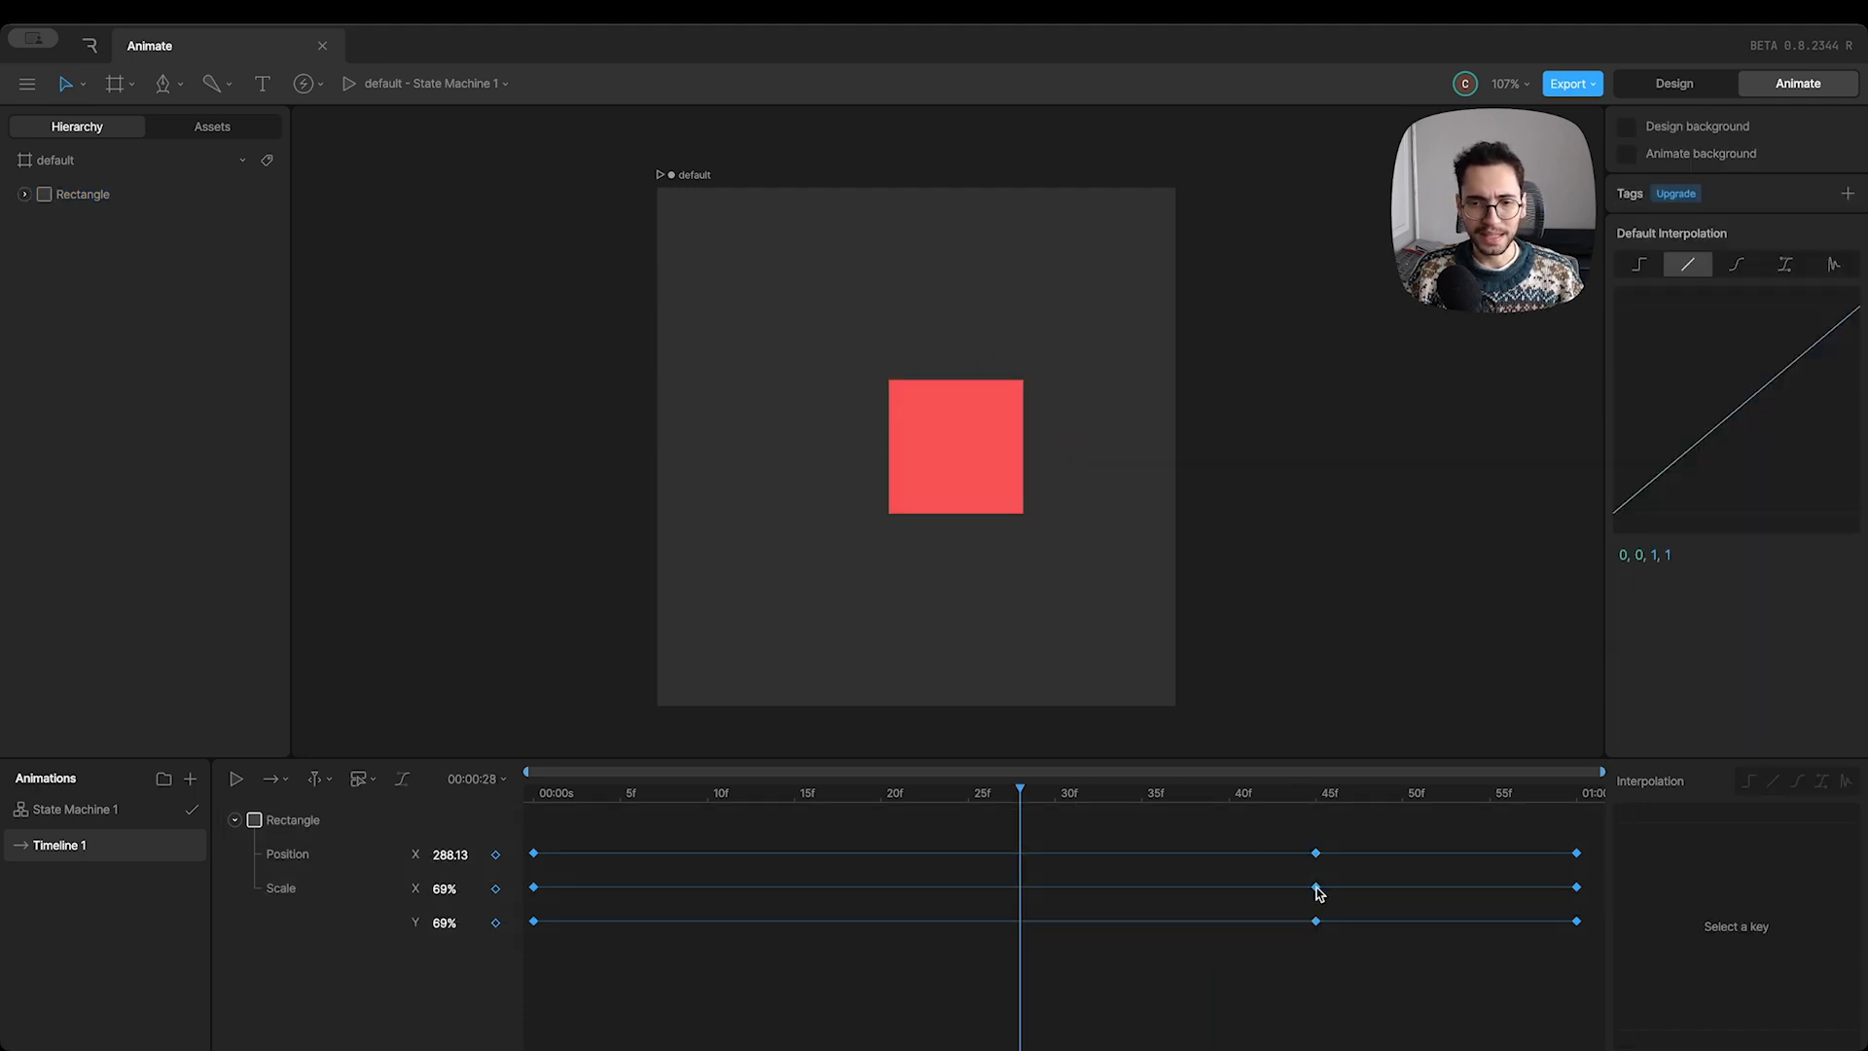
drag(1317, 888, 1197, 867)
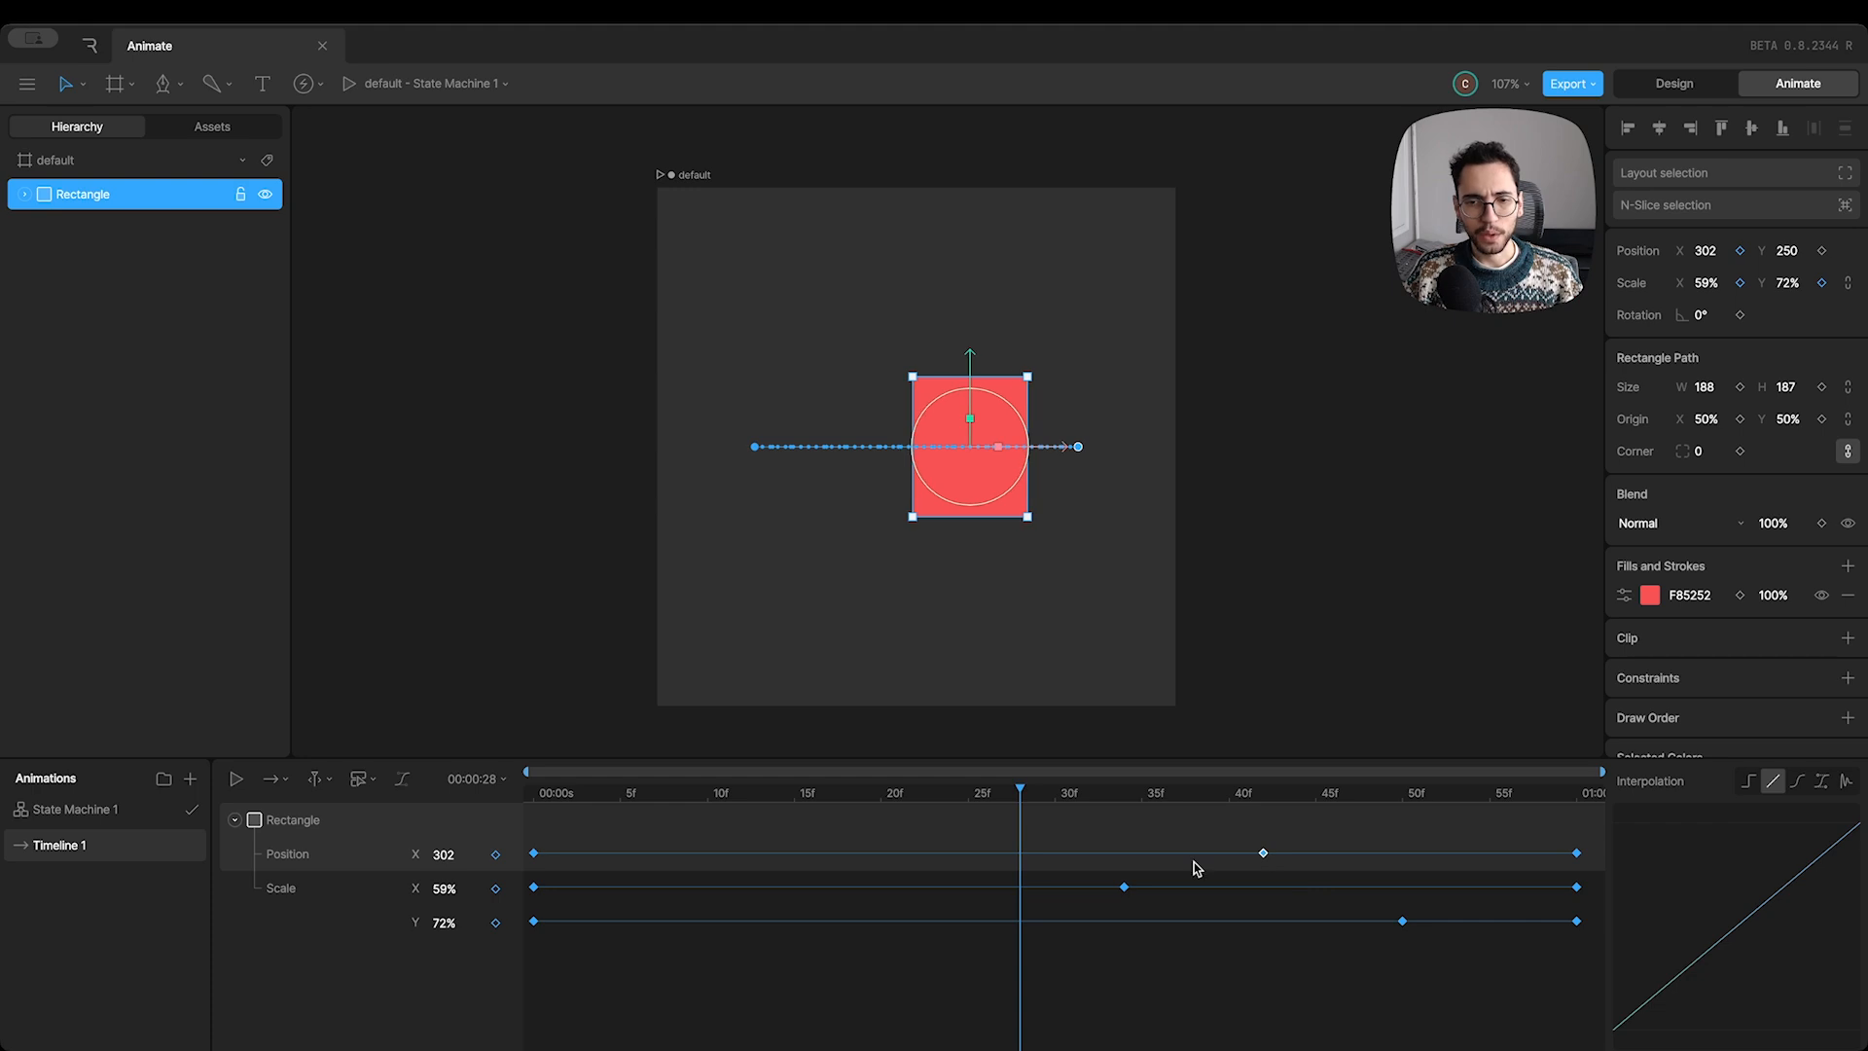
click(236, 822)
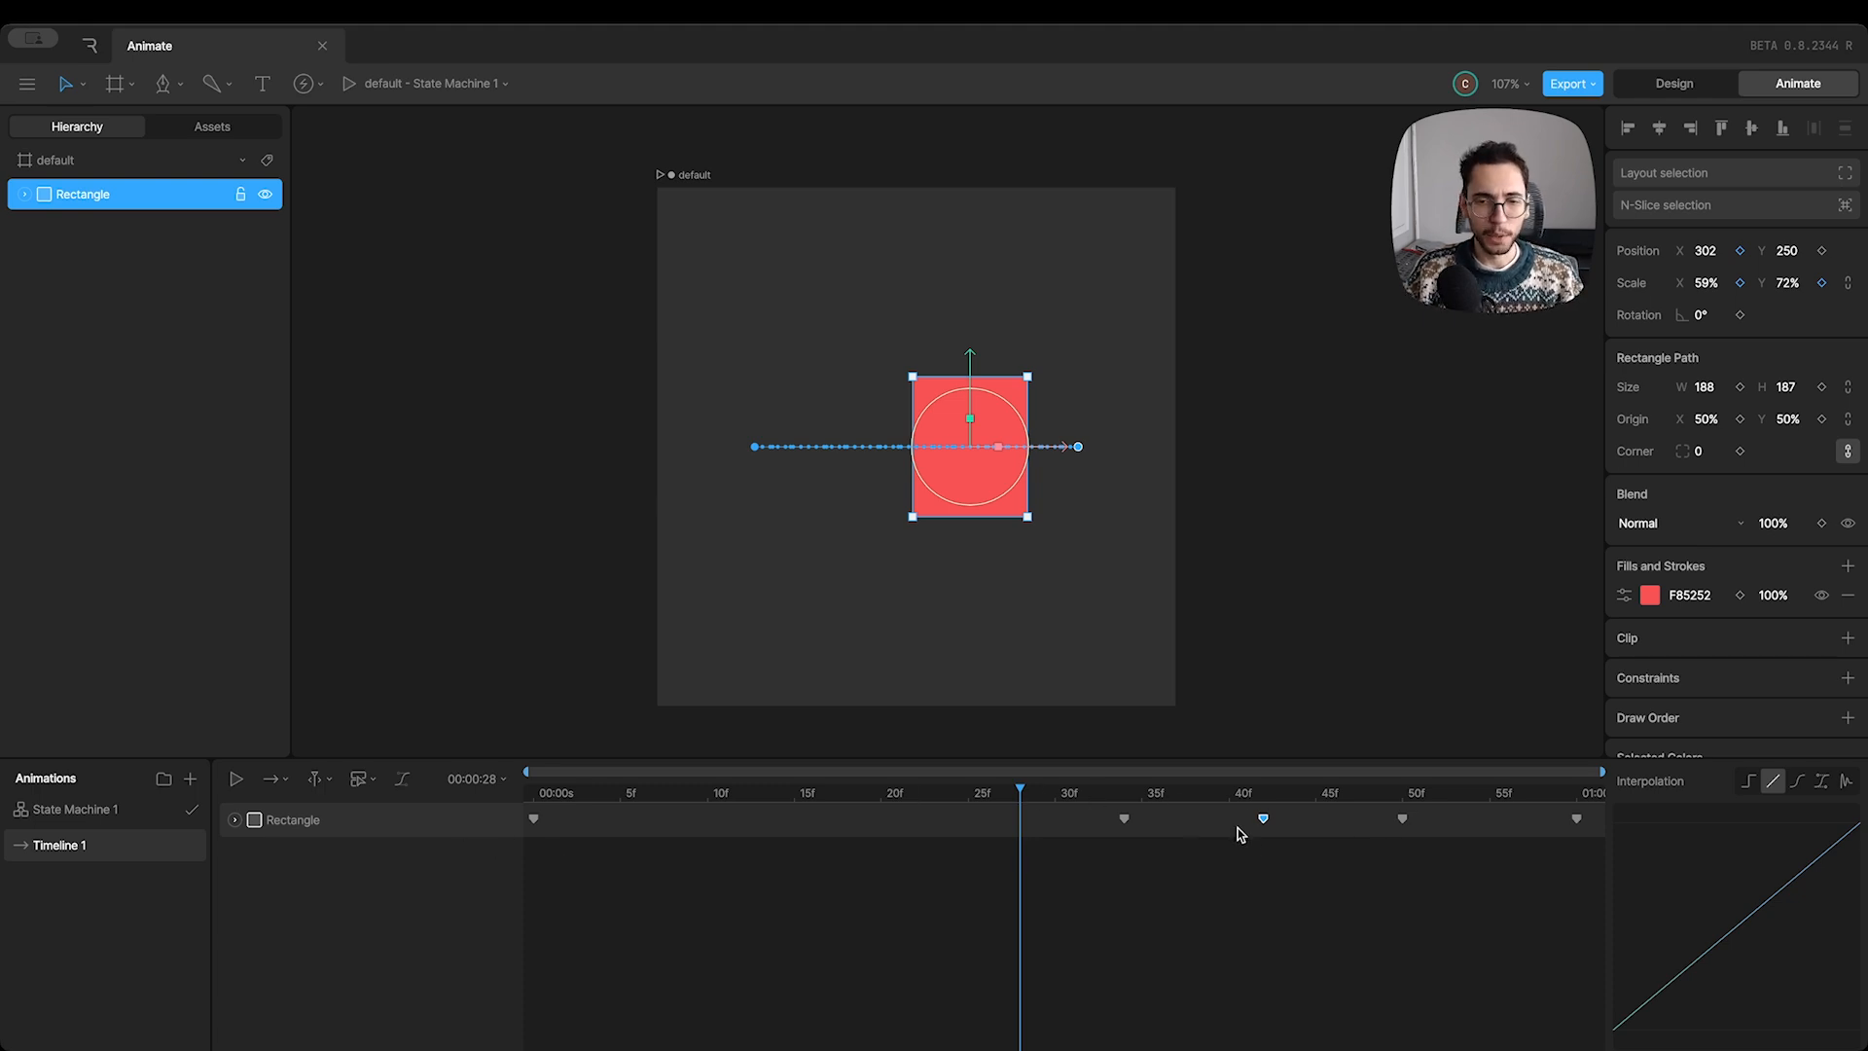
mouse_move(1266, 823)
mouse_down()
mouse_move(1197, 826)
mouse_move(1244, 829)
mouse_up()
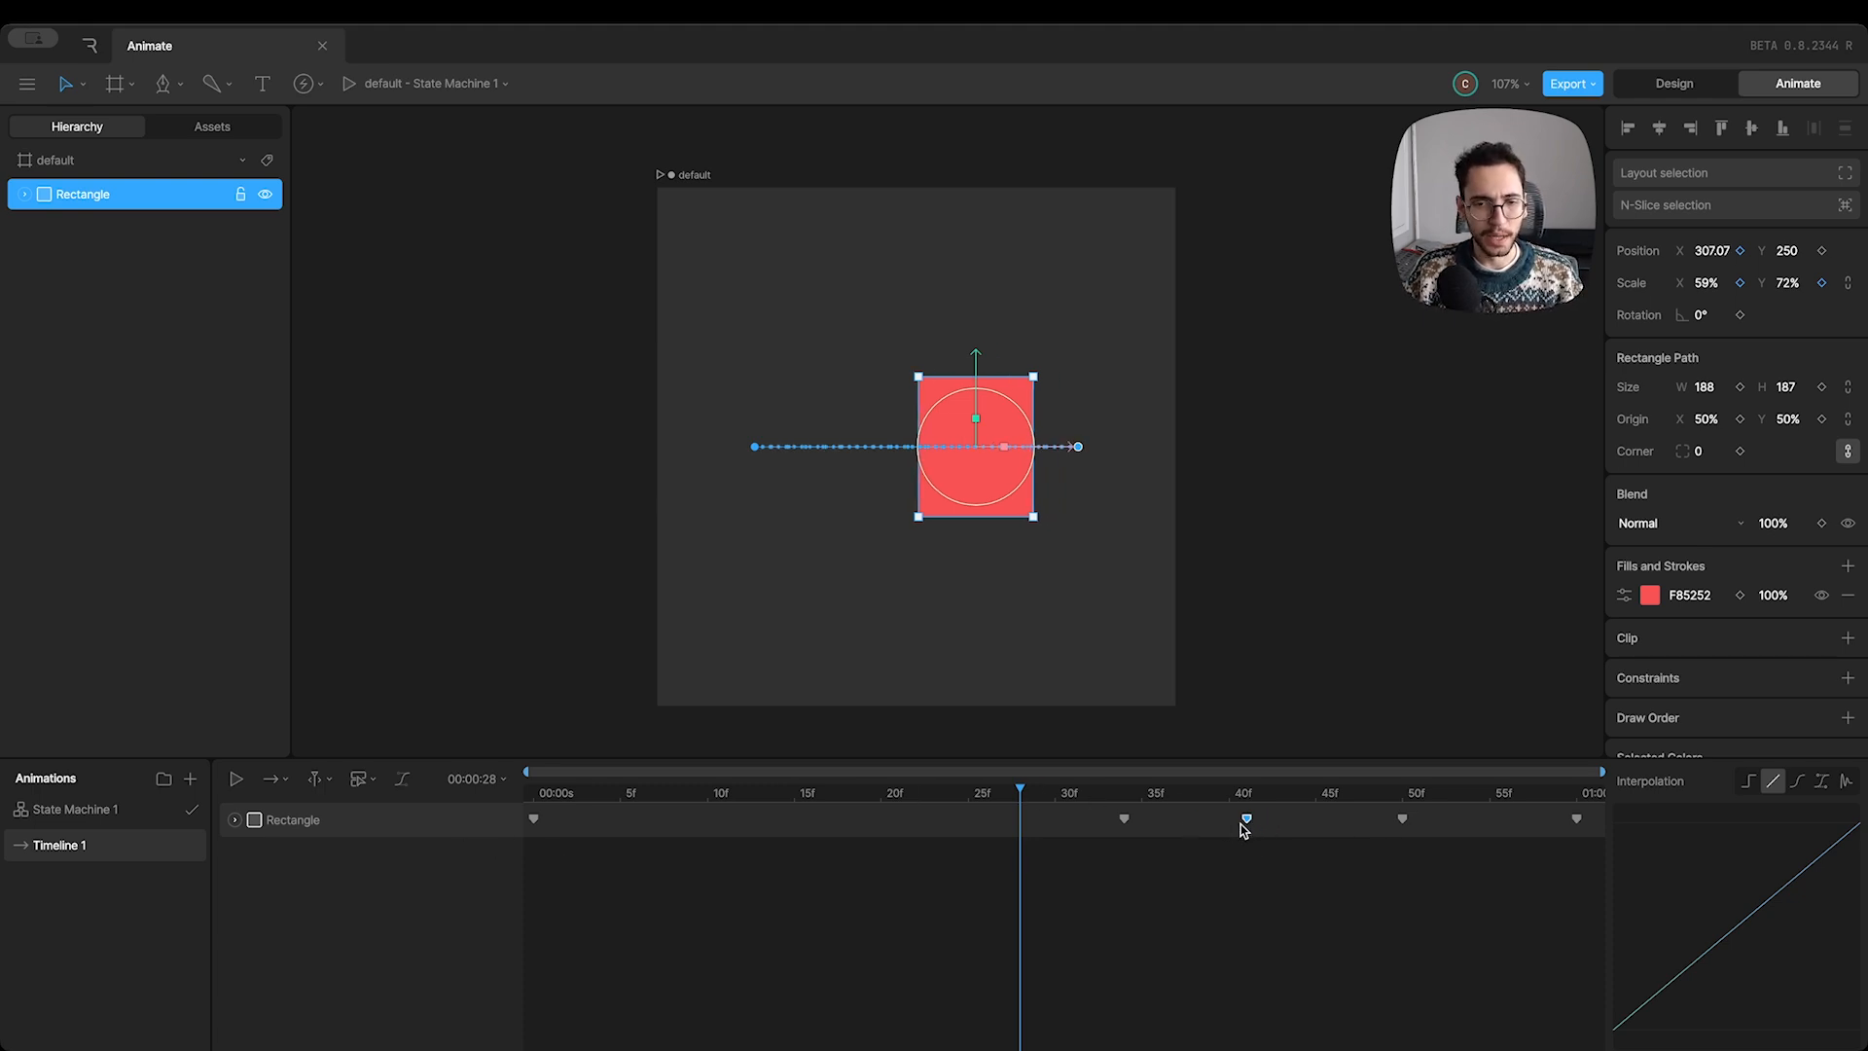
click(236, 820)
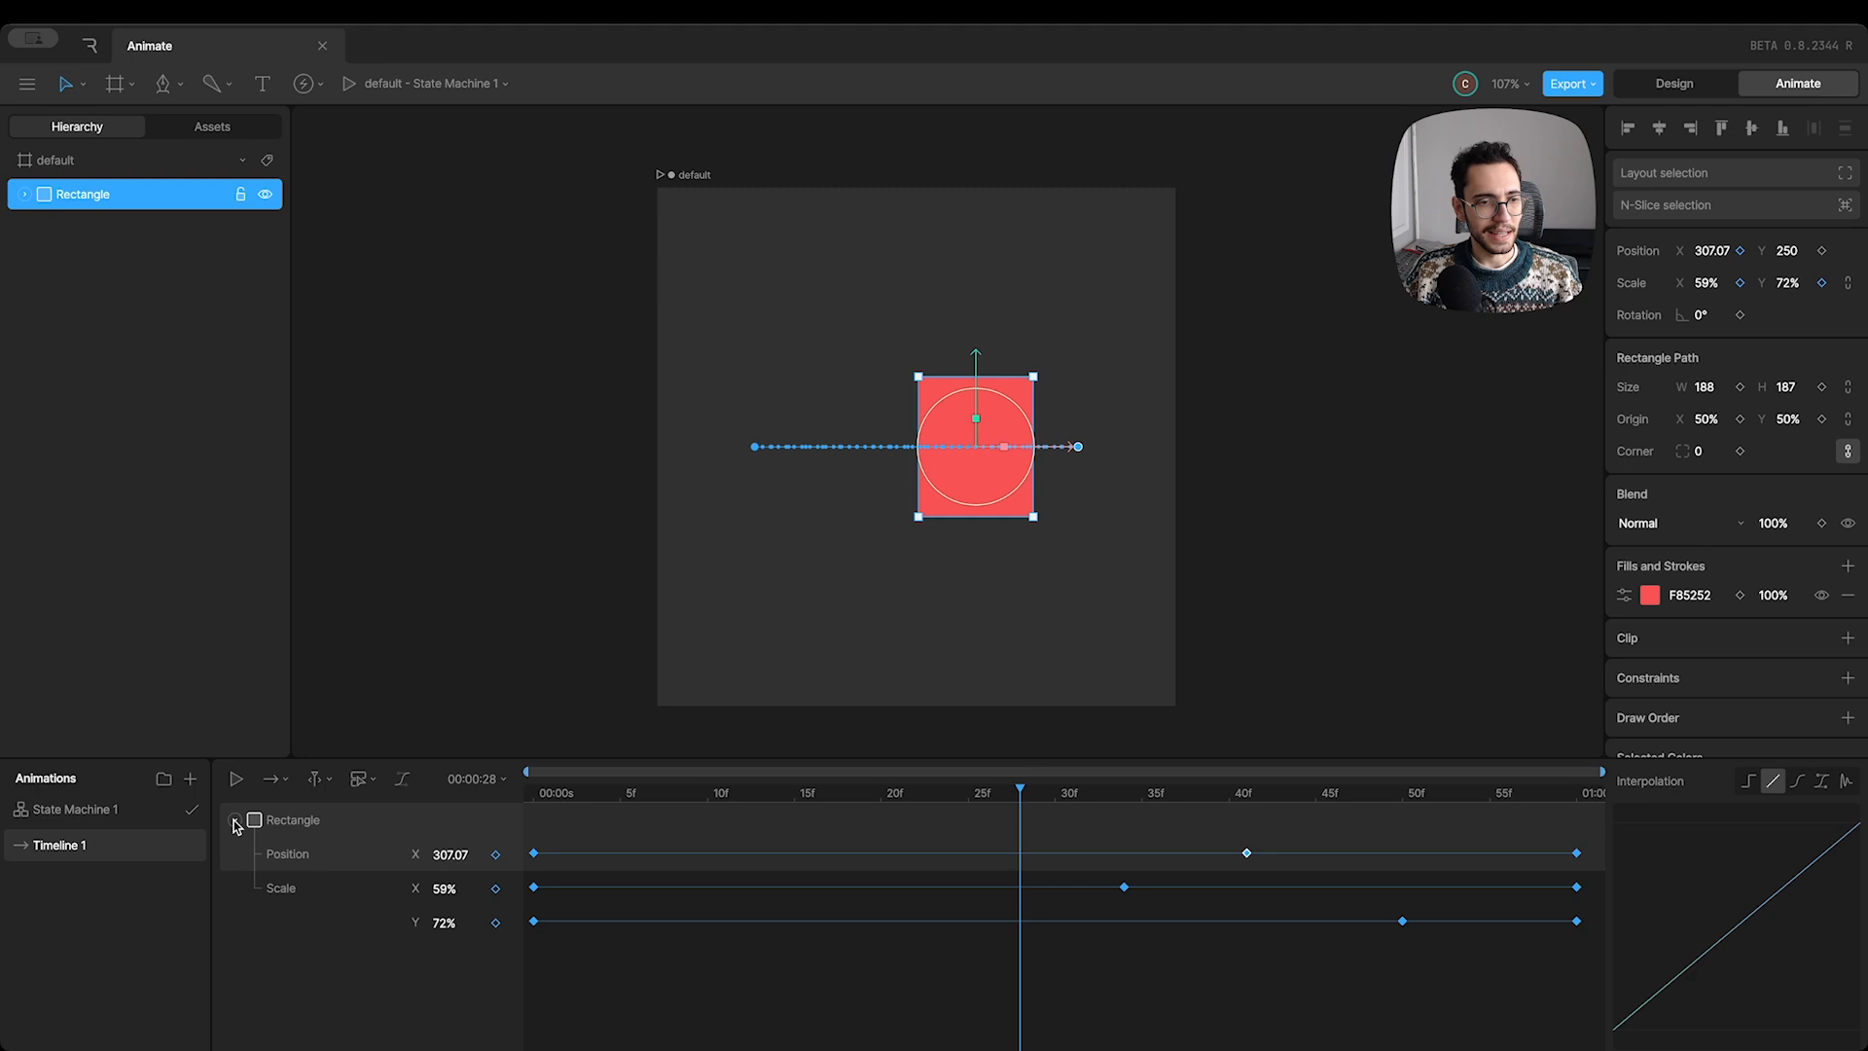
Step: Select all keys of the Position track and realign the middle Scale X and Scale Y keys at frame 41
click(295, 860)
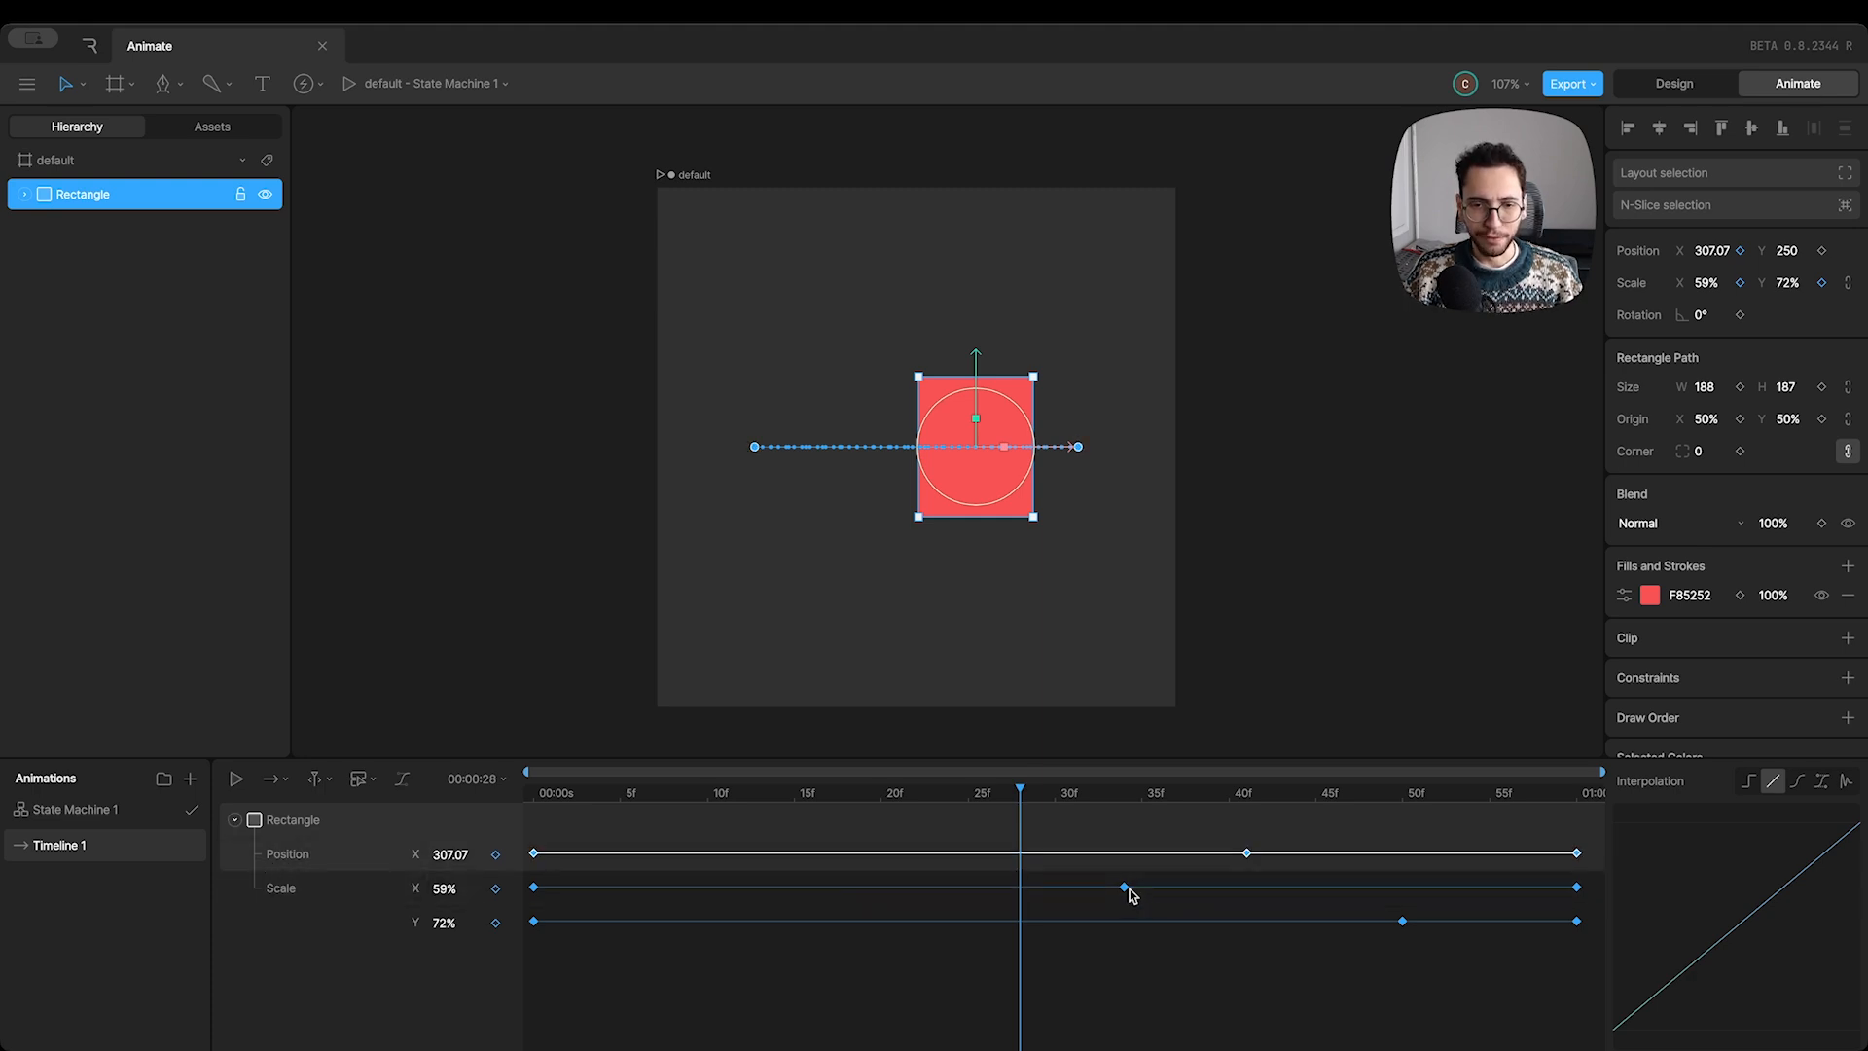
drag(1125, 888, 1250, 888)
drag(1398, 924, 1246, 924)
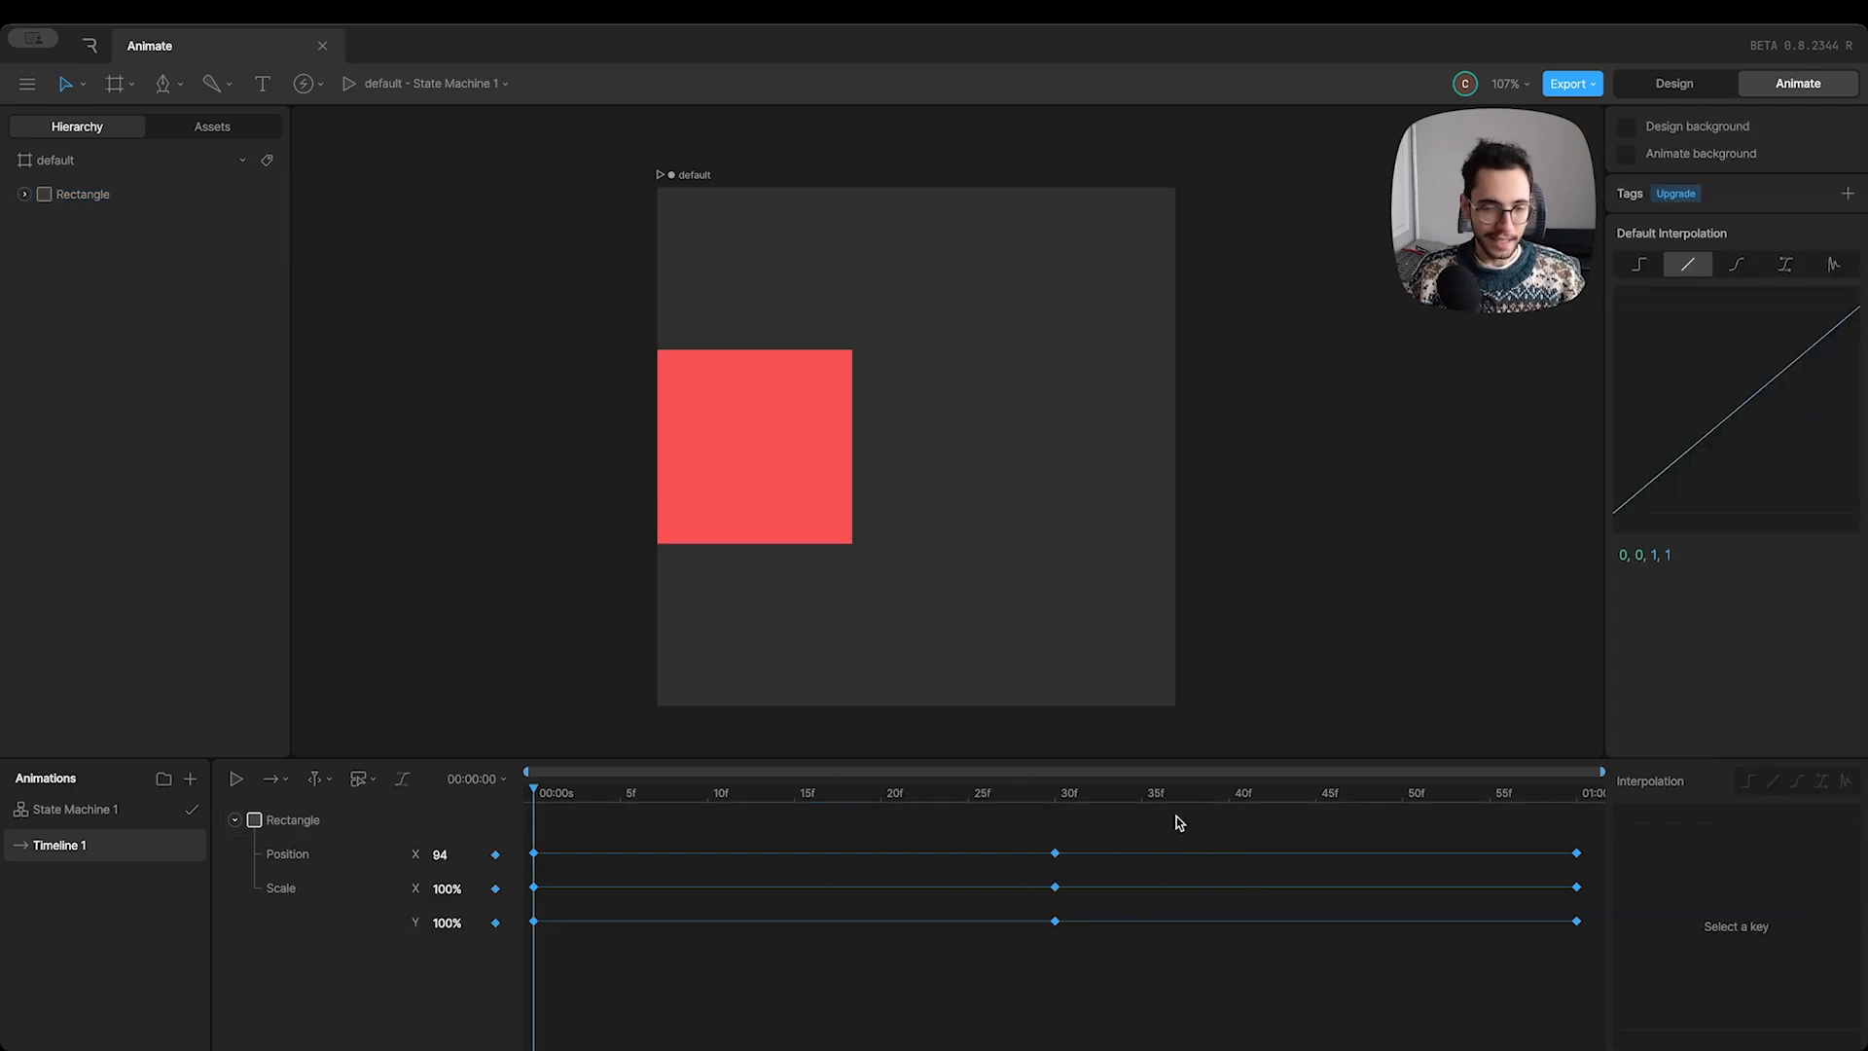
Step: Try selecting all keys at once and, after deselecting, individual ones: two Position keys, both frame 30 Scale keys and the last Scale Y key
drag(1596, 825, 531, 953)
click(615, 975)
click(534, 855)
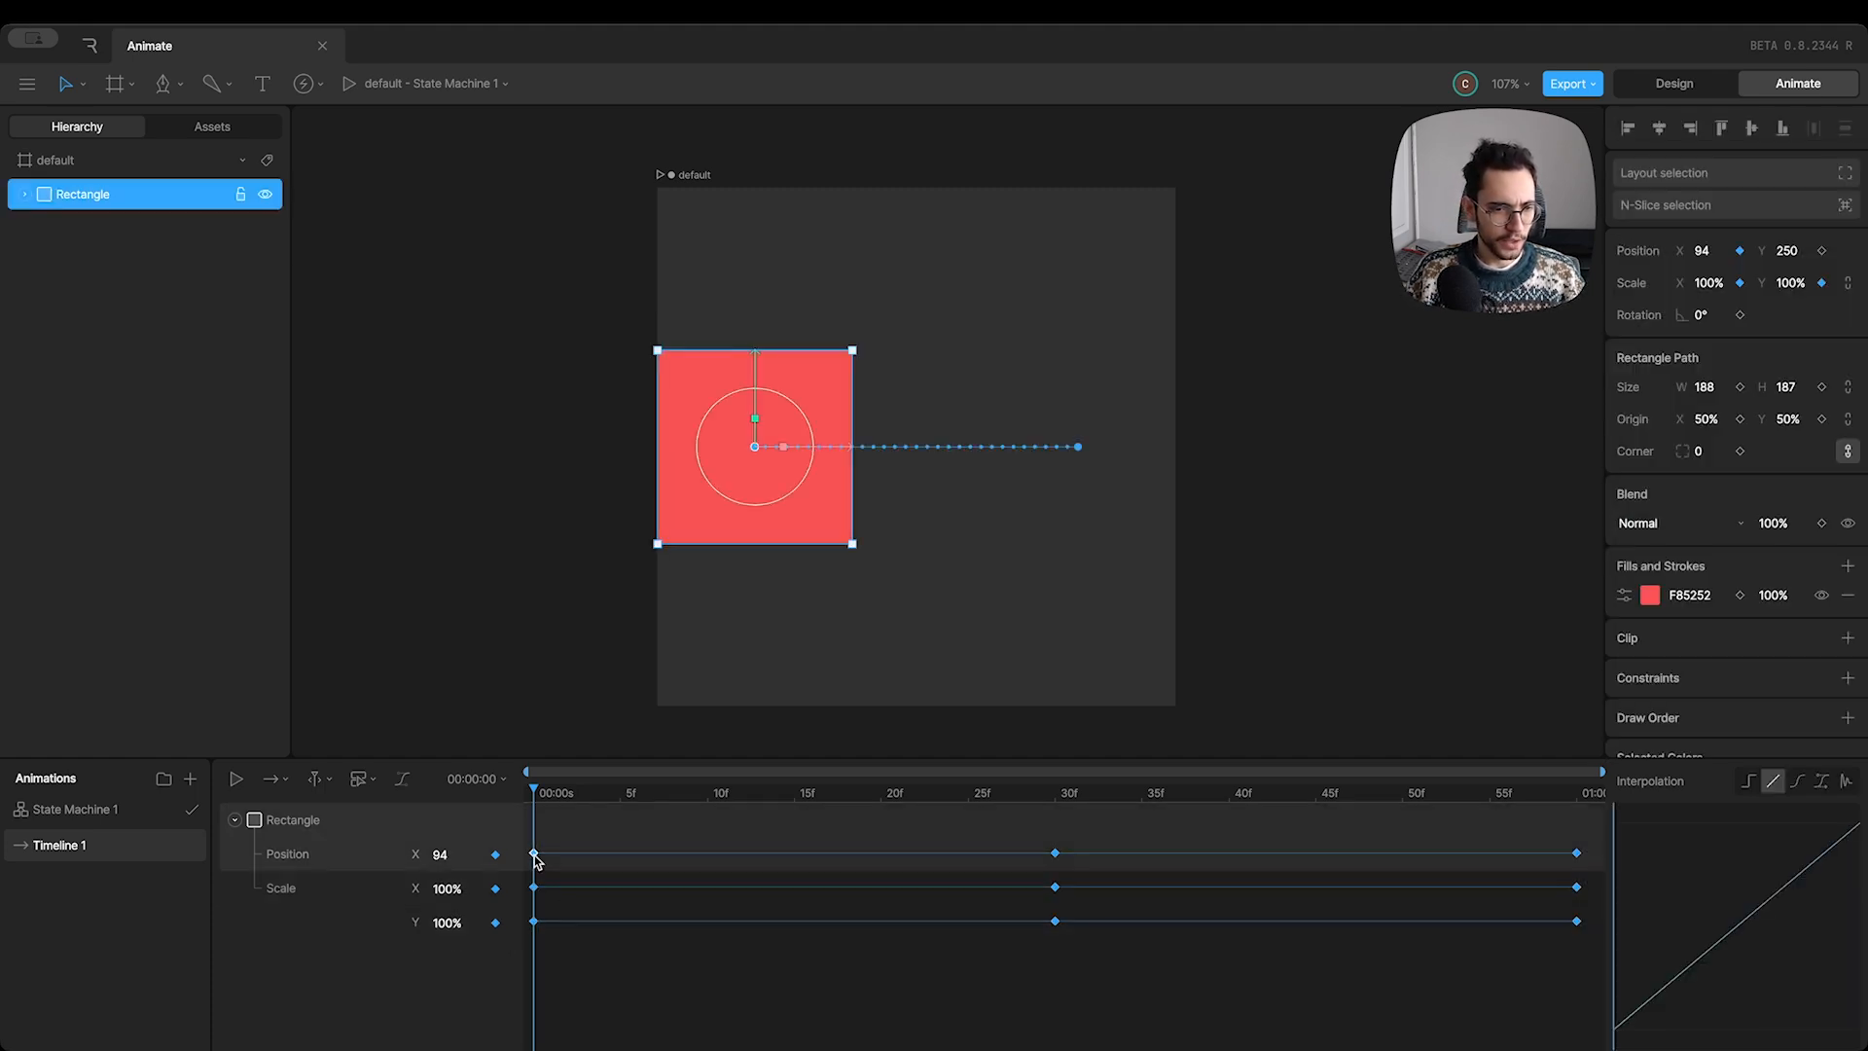
shift+click(1055, 853)
shift+click(1054, 888)
shift+click(1054, 921)
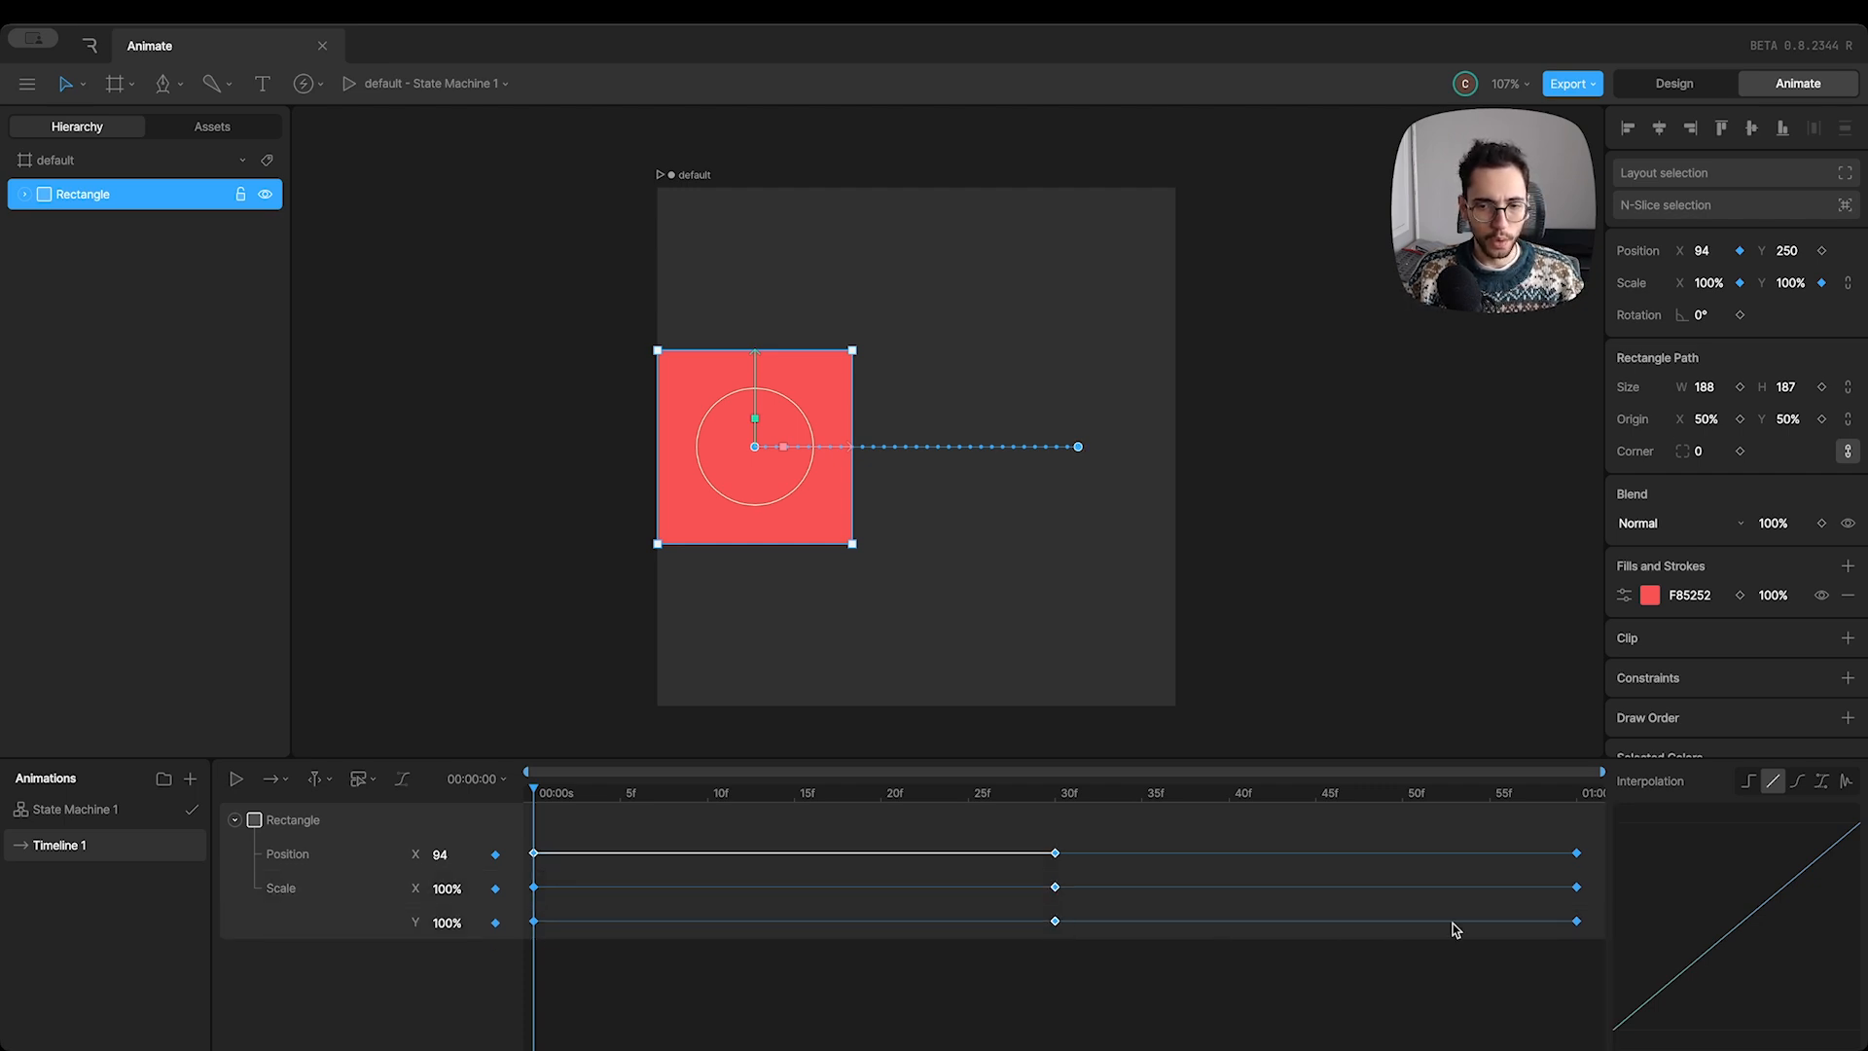
shift+click(1577, 921)
Step: Select all Position and Scale keys and compress them proportionally so that the last keys land on frame 30
drag(1596, 827, 516, 963)
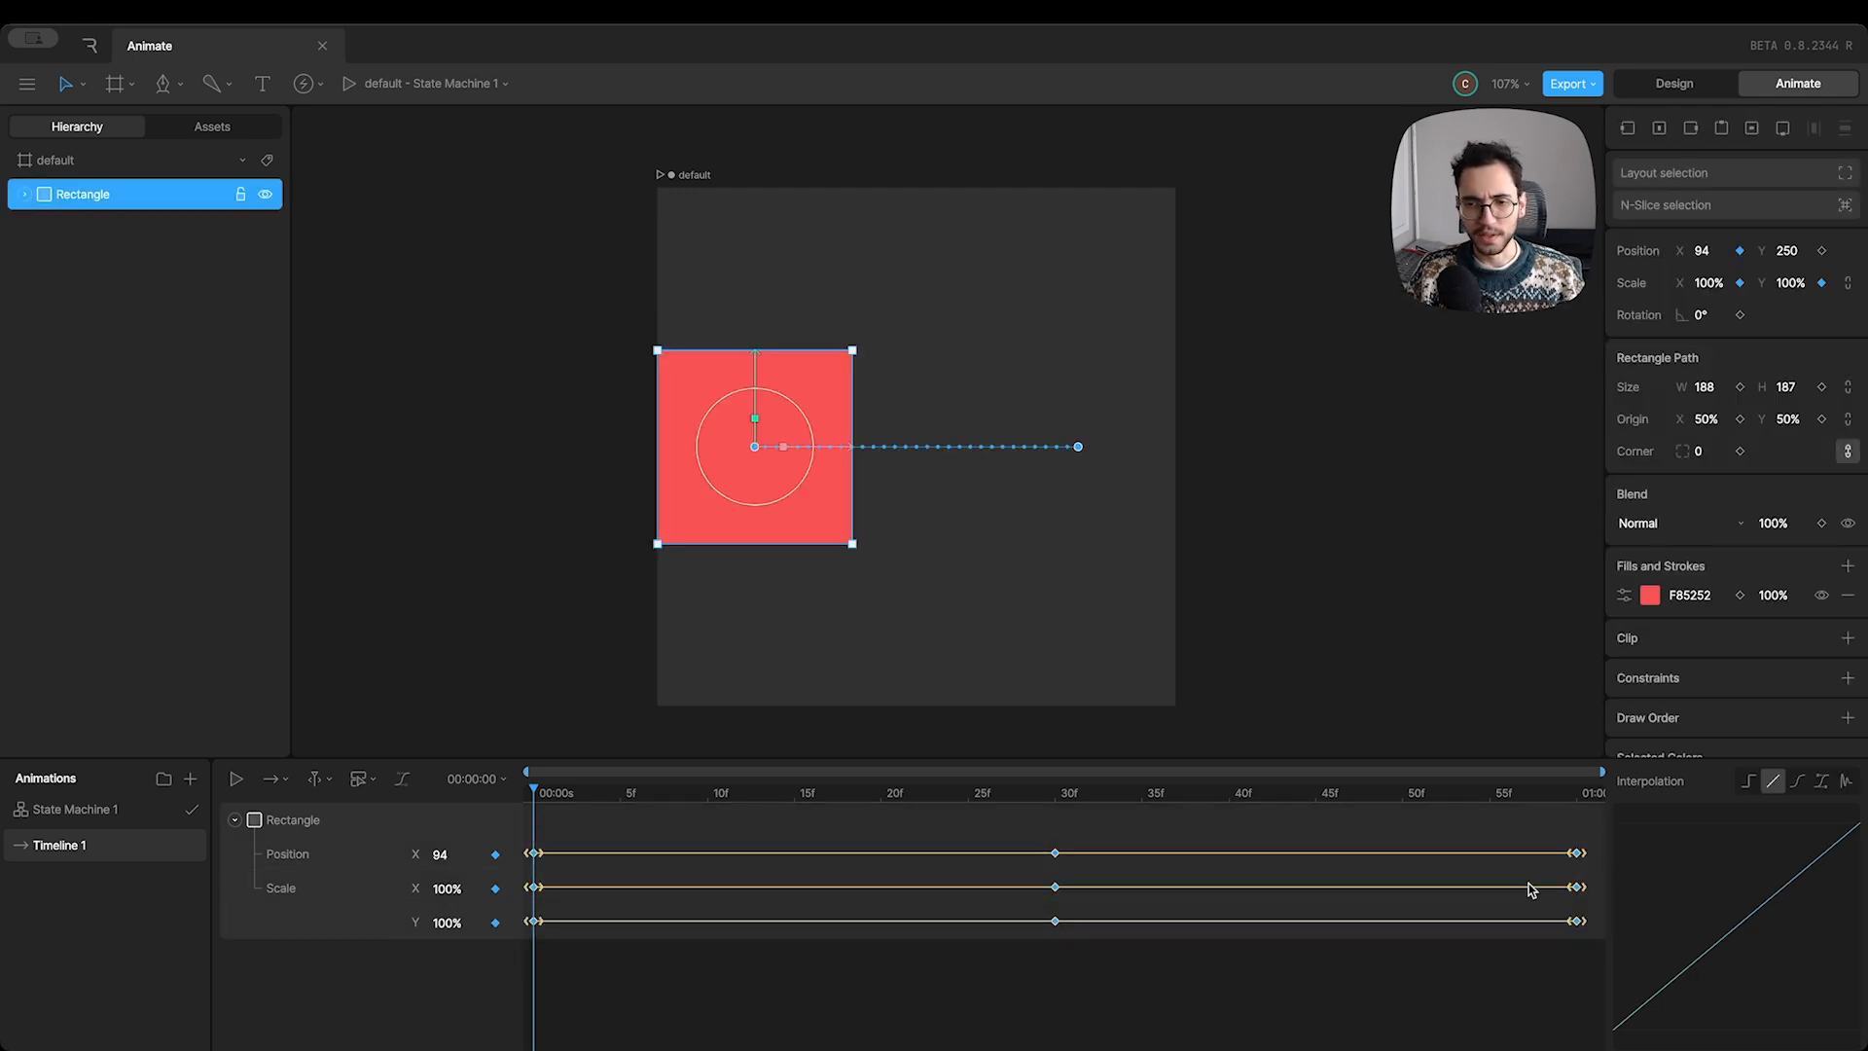
key(alt)
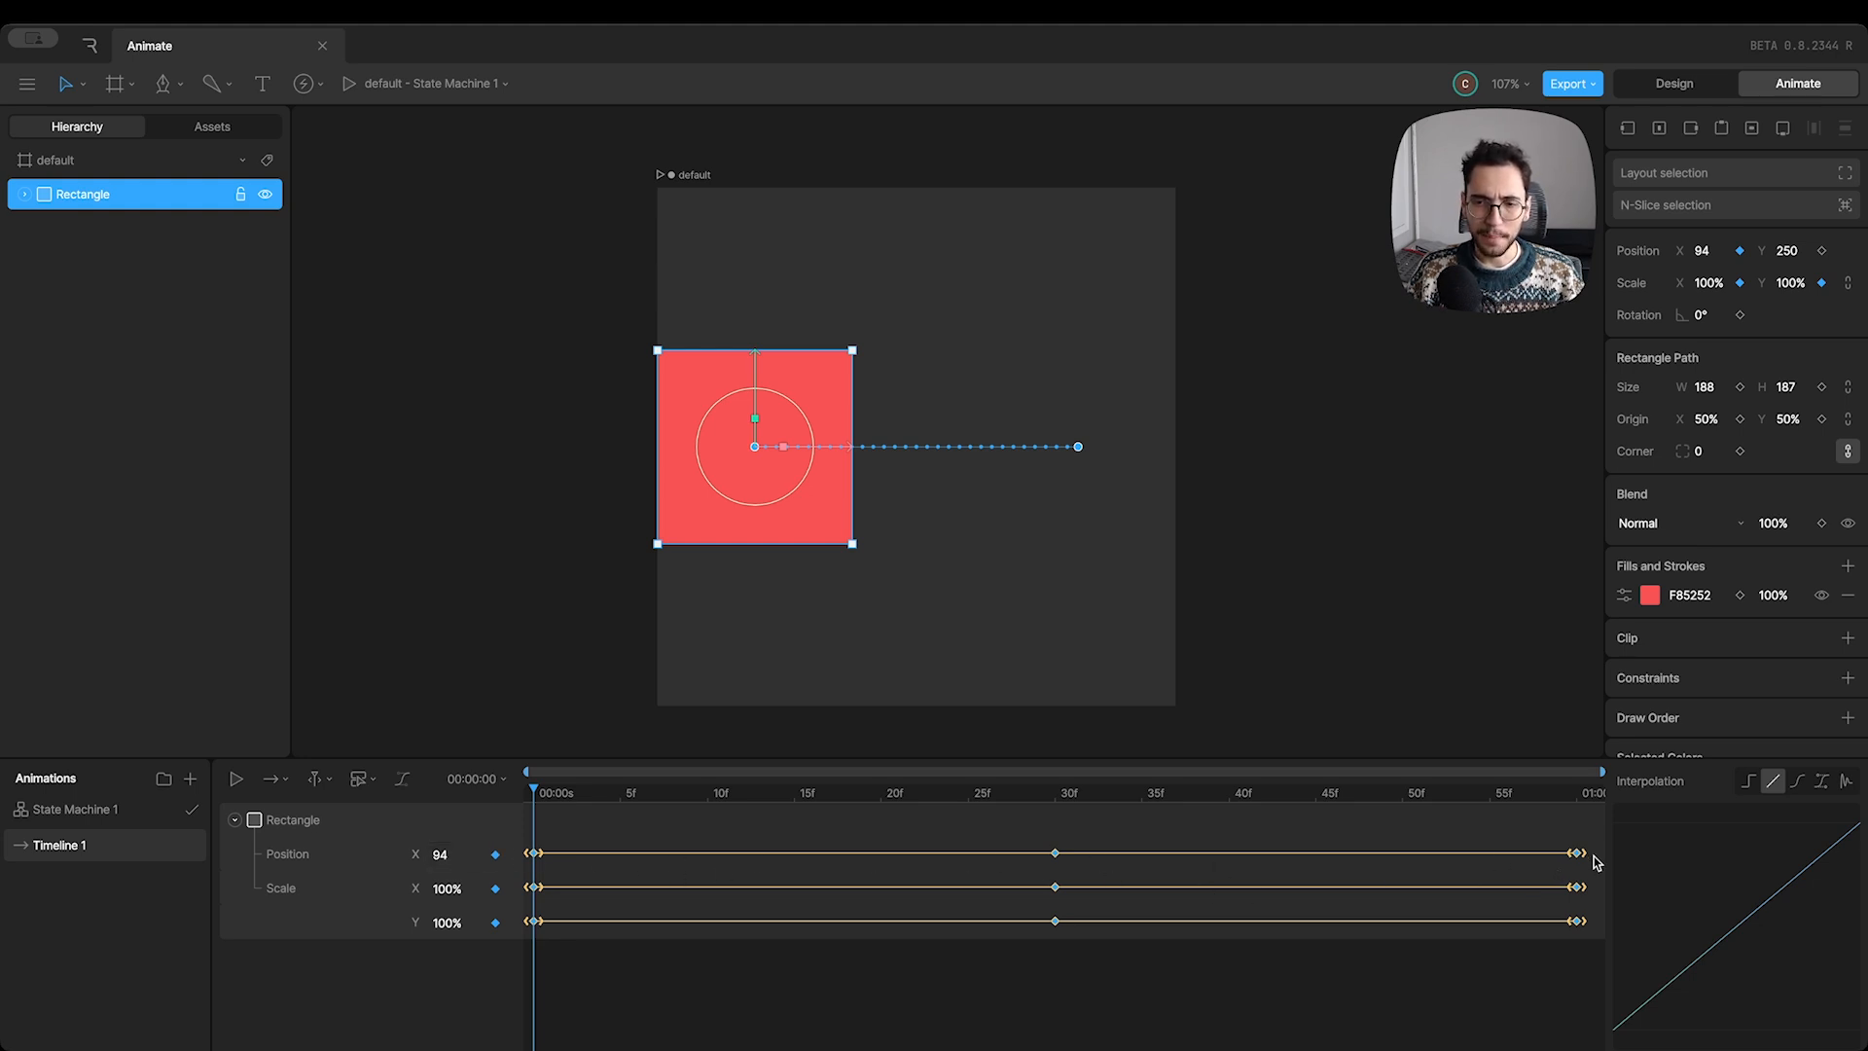
drag(1578, 856, 1057, 858)
Step: Play the compressed animation from the start and scrub the playhead back to frame 0
mouse_move(550, 794)
mouse_down()
mouse_move(1006, 815)
mouse_move(528, 821)
mouse_up()
key(space)
drag(1076, 793, 512, 797)
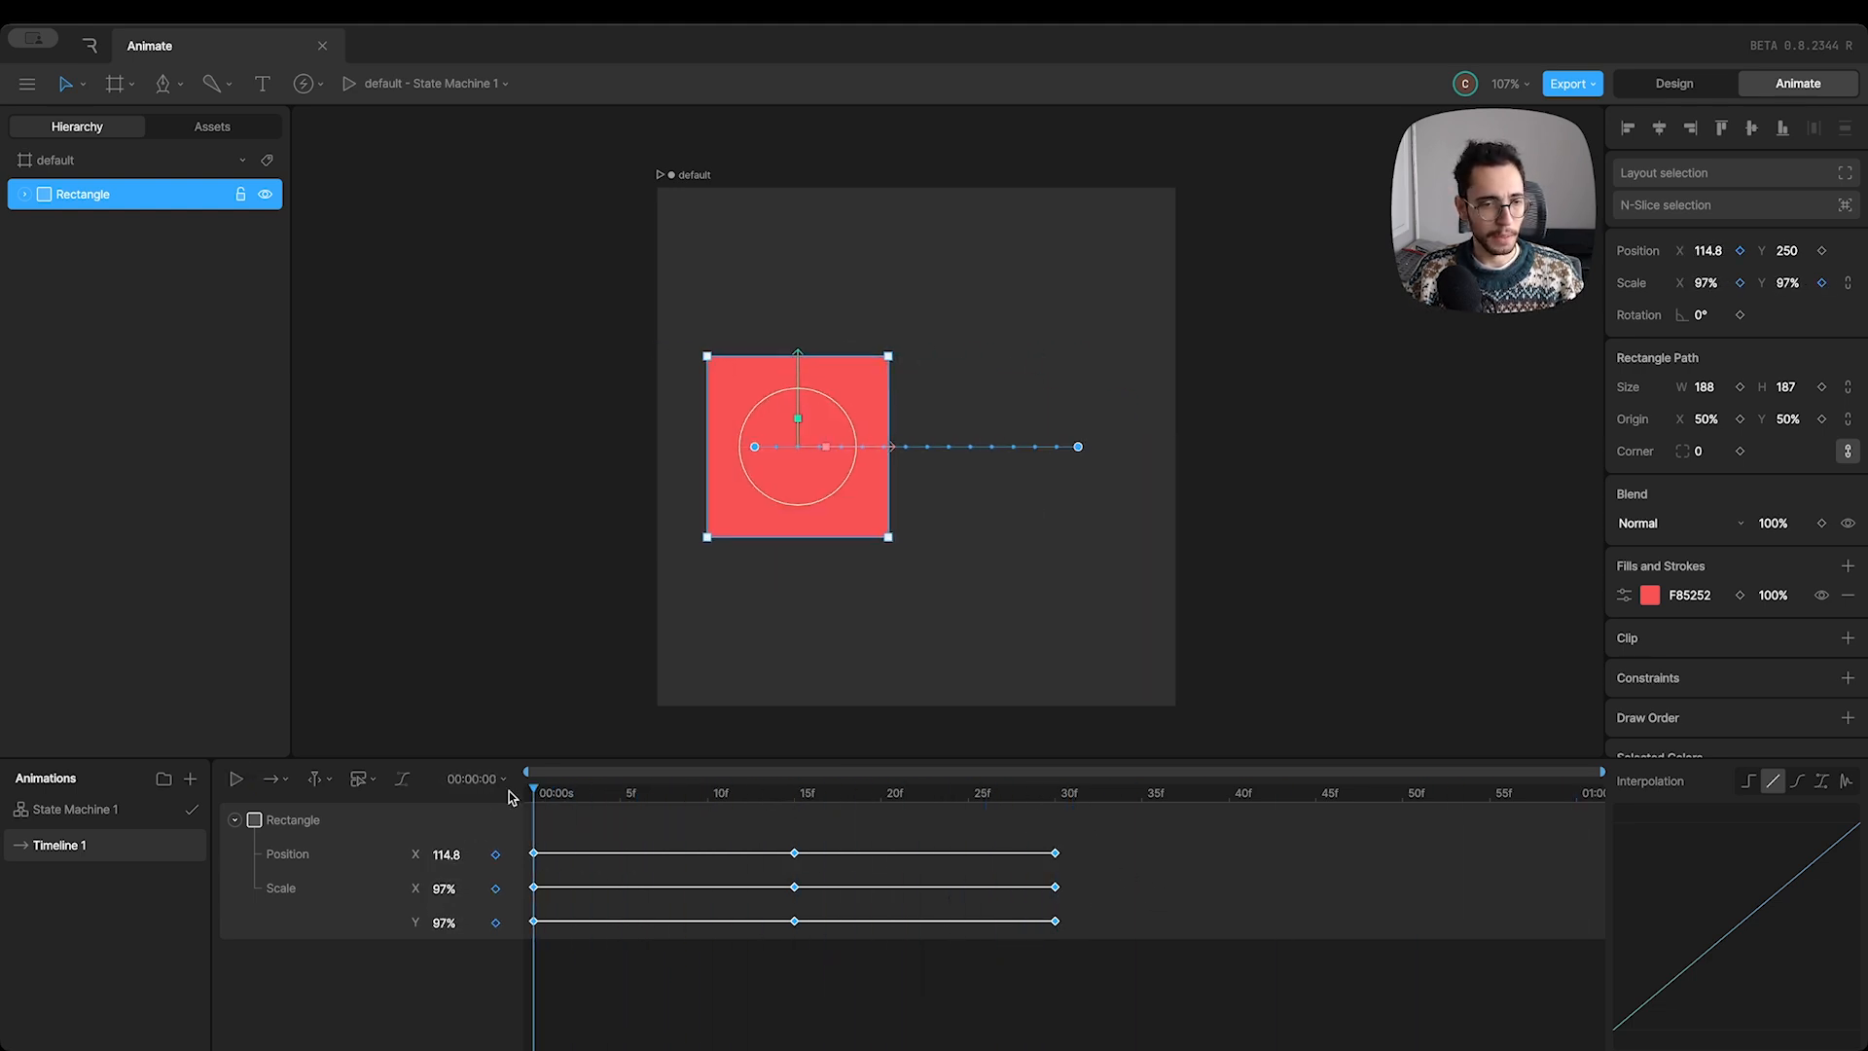
Step: Try pasting a copy of the frame 15 Position and Scale keys at frame 45, and undo the paste
click(1057, 794)
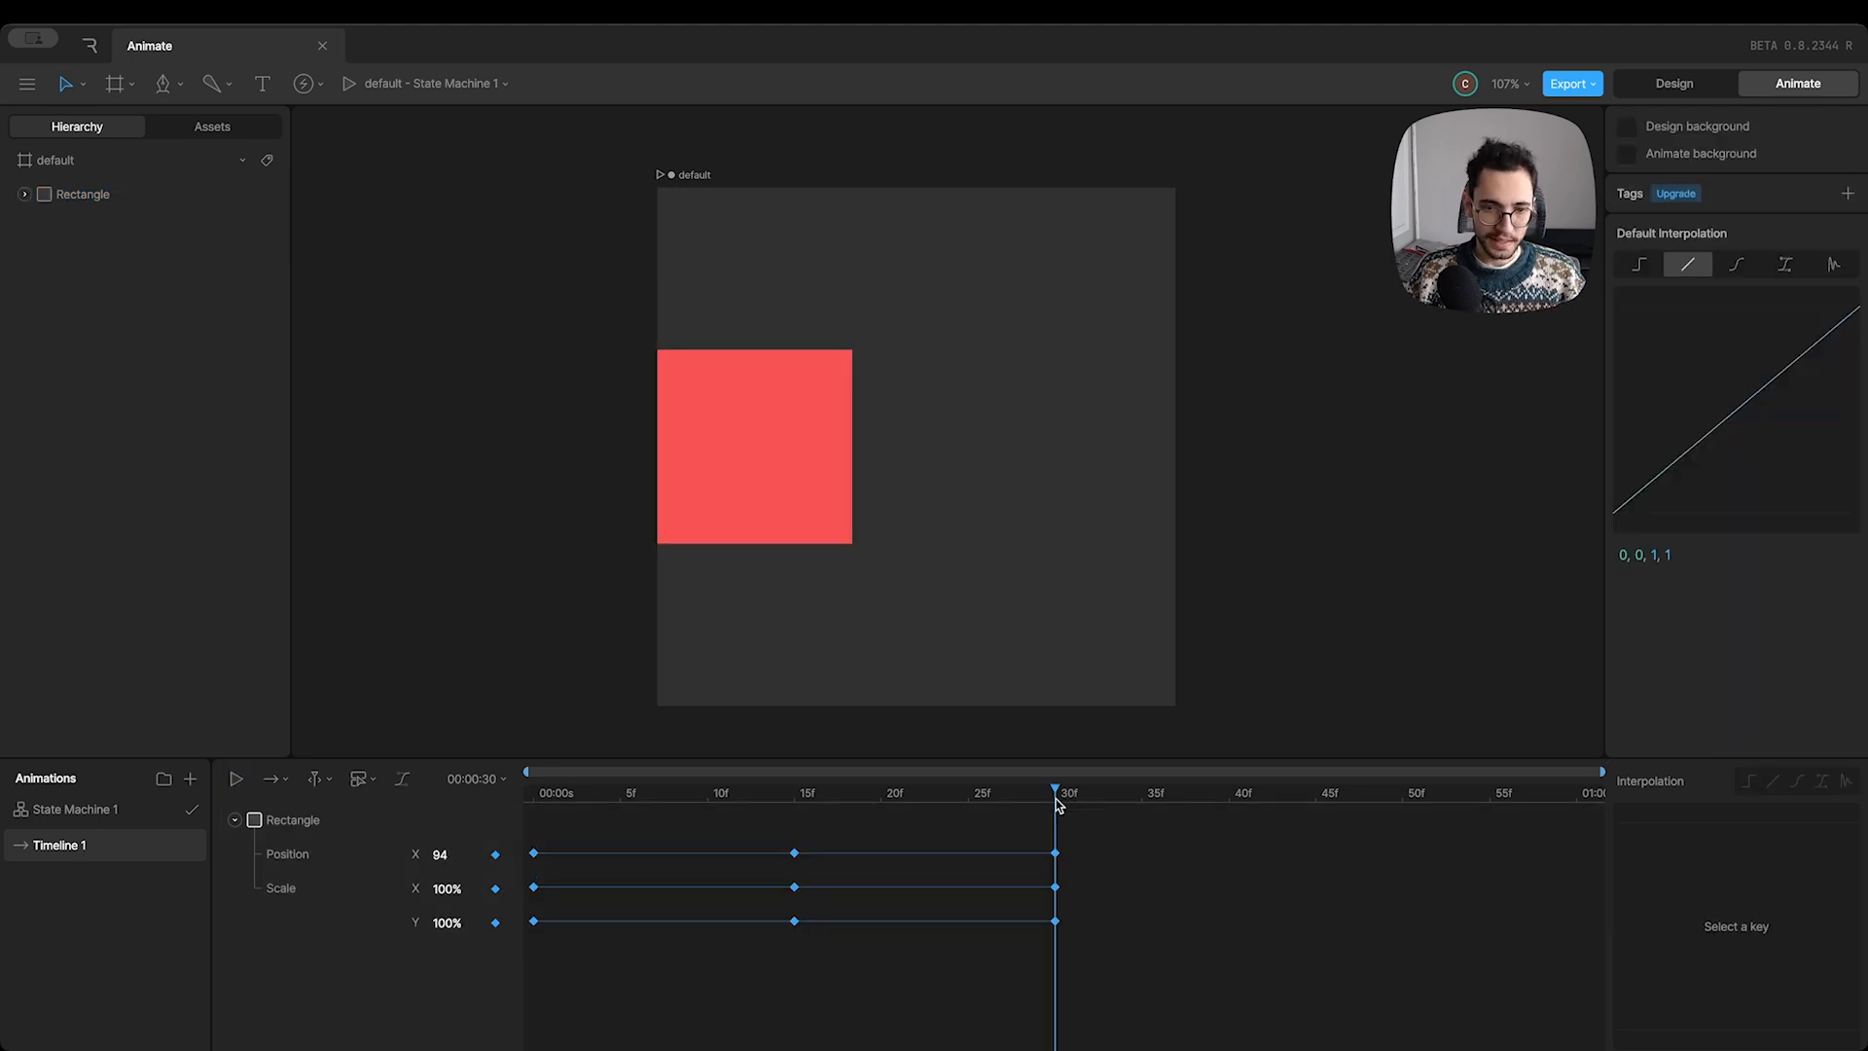
drag(1058, 803, 1317, 834)
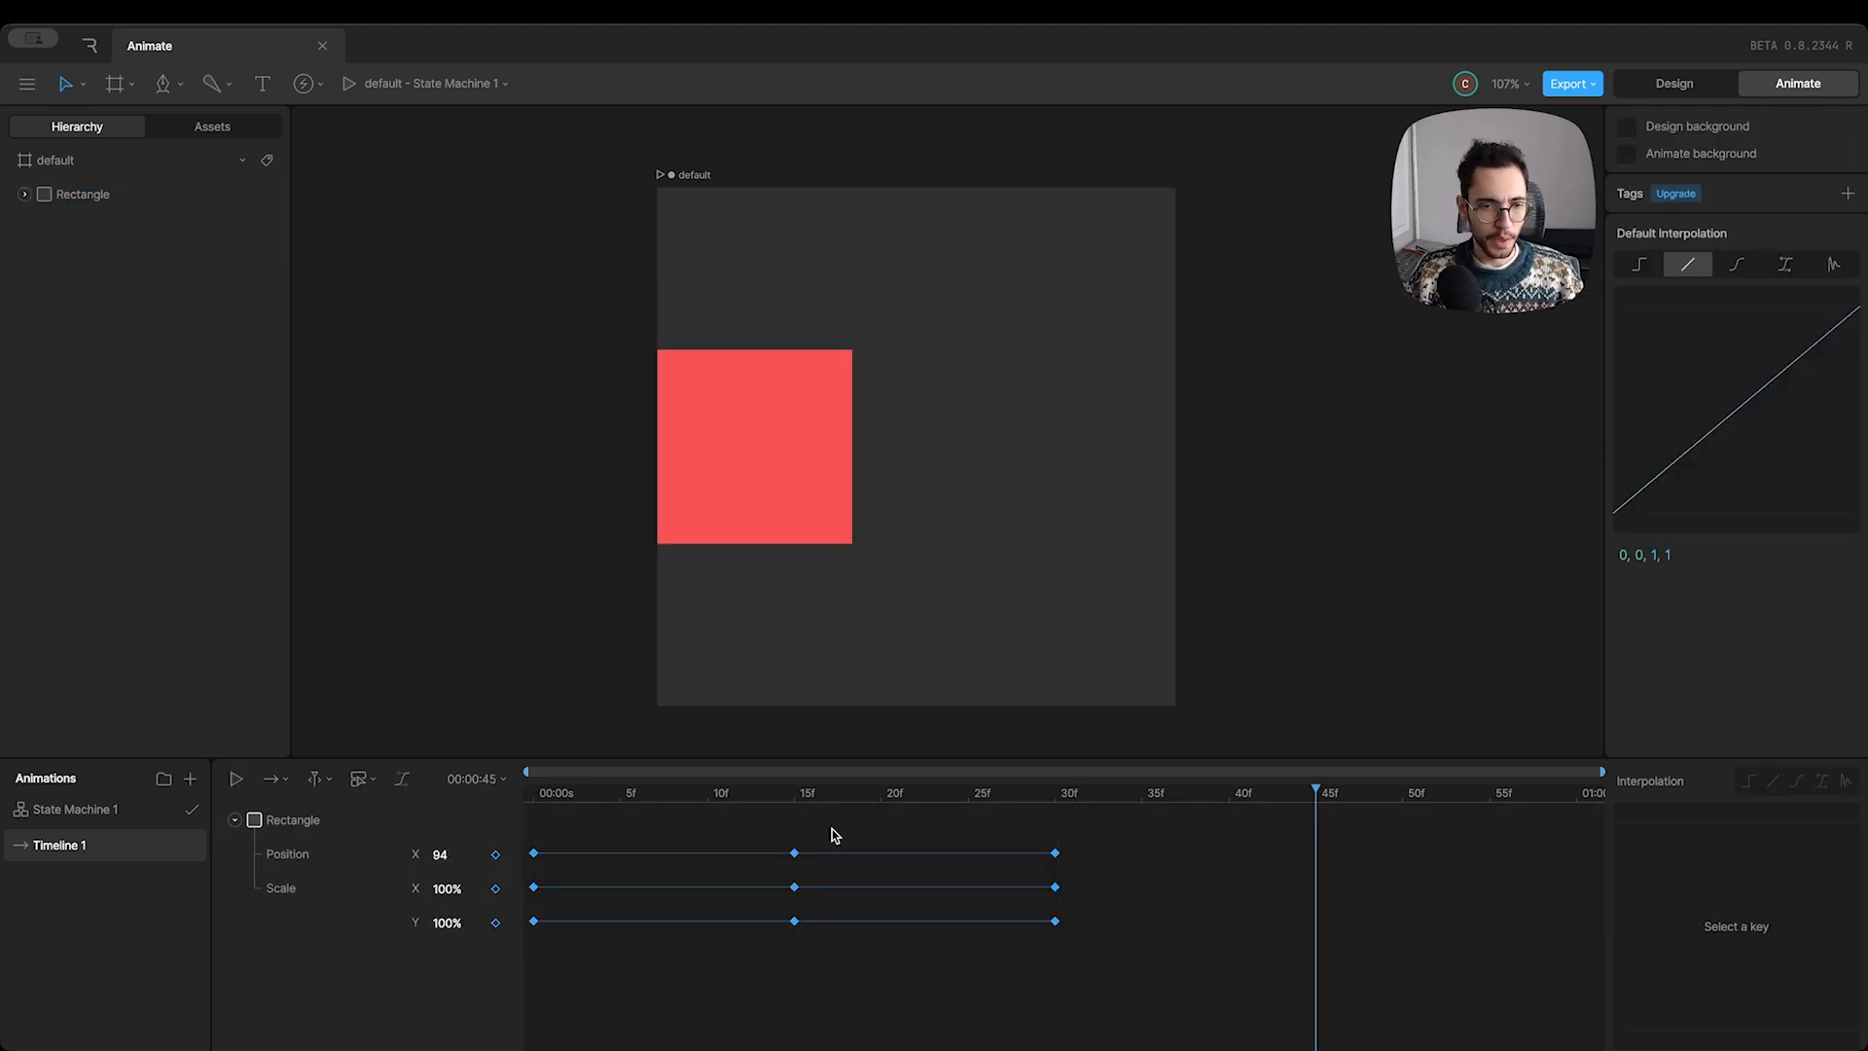
drag(815, 859, 763, 952)
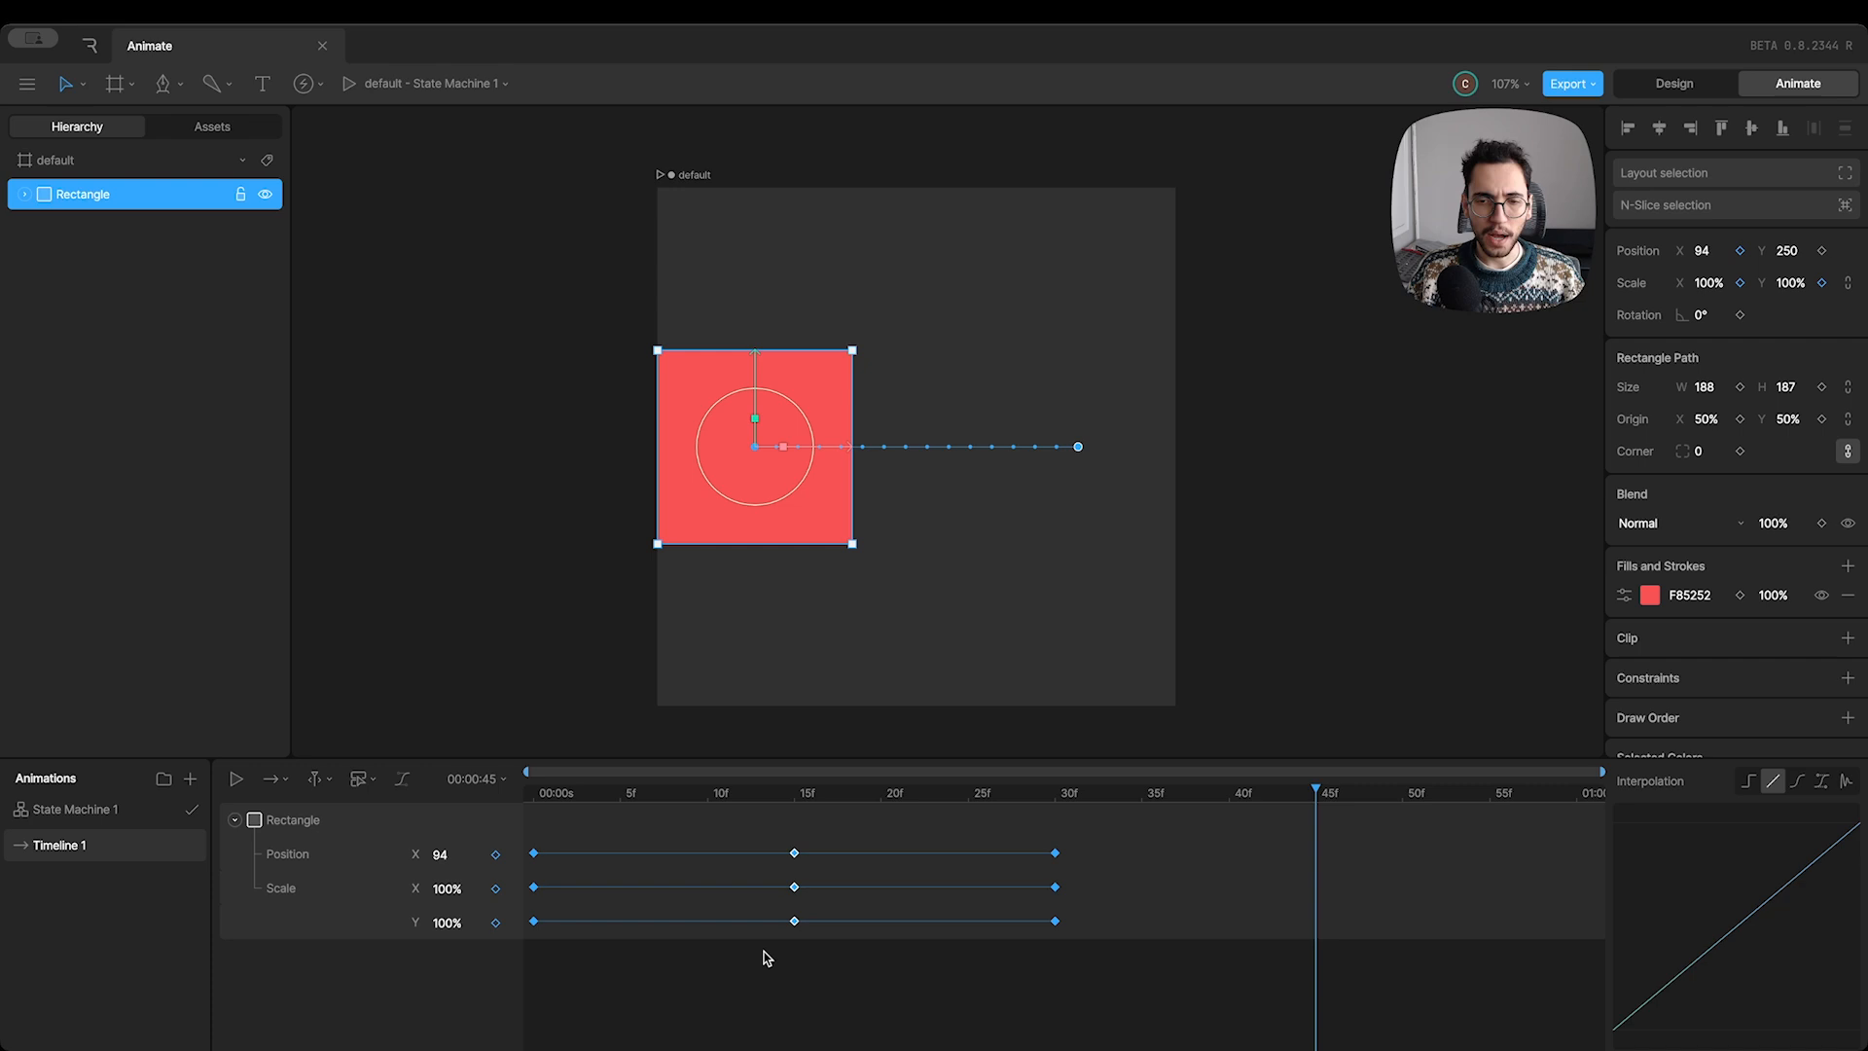
key(ctrl+v)
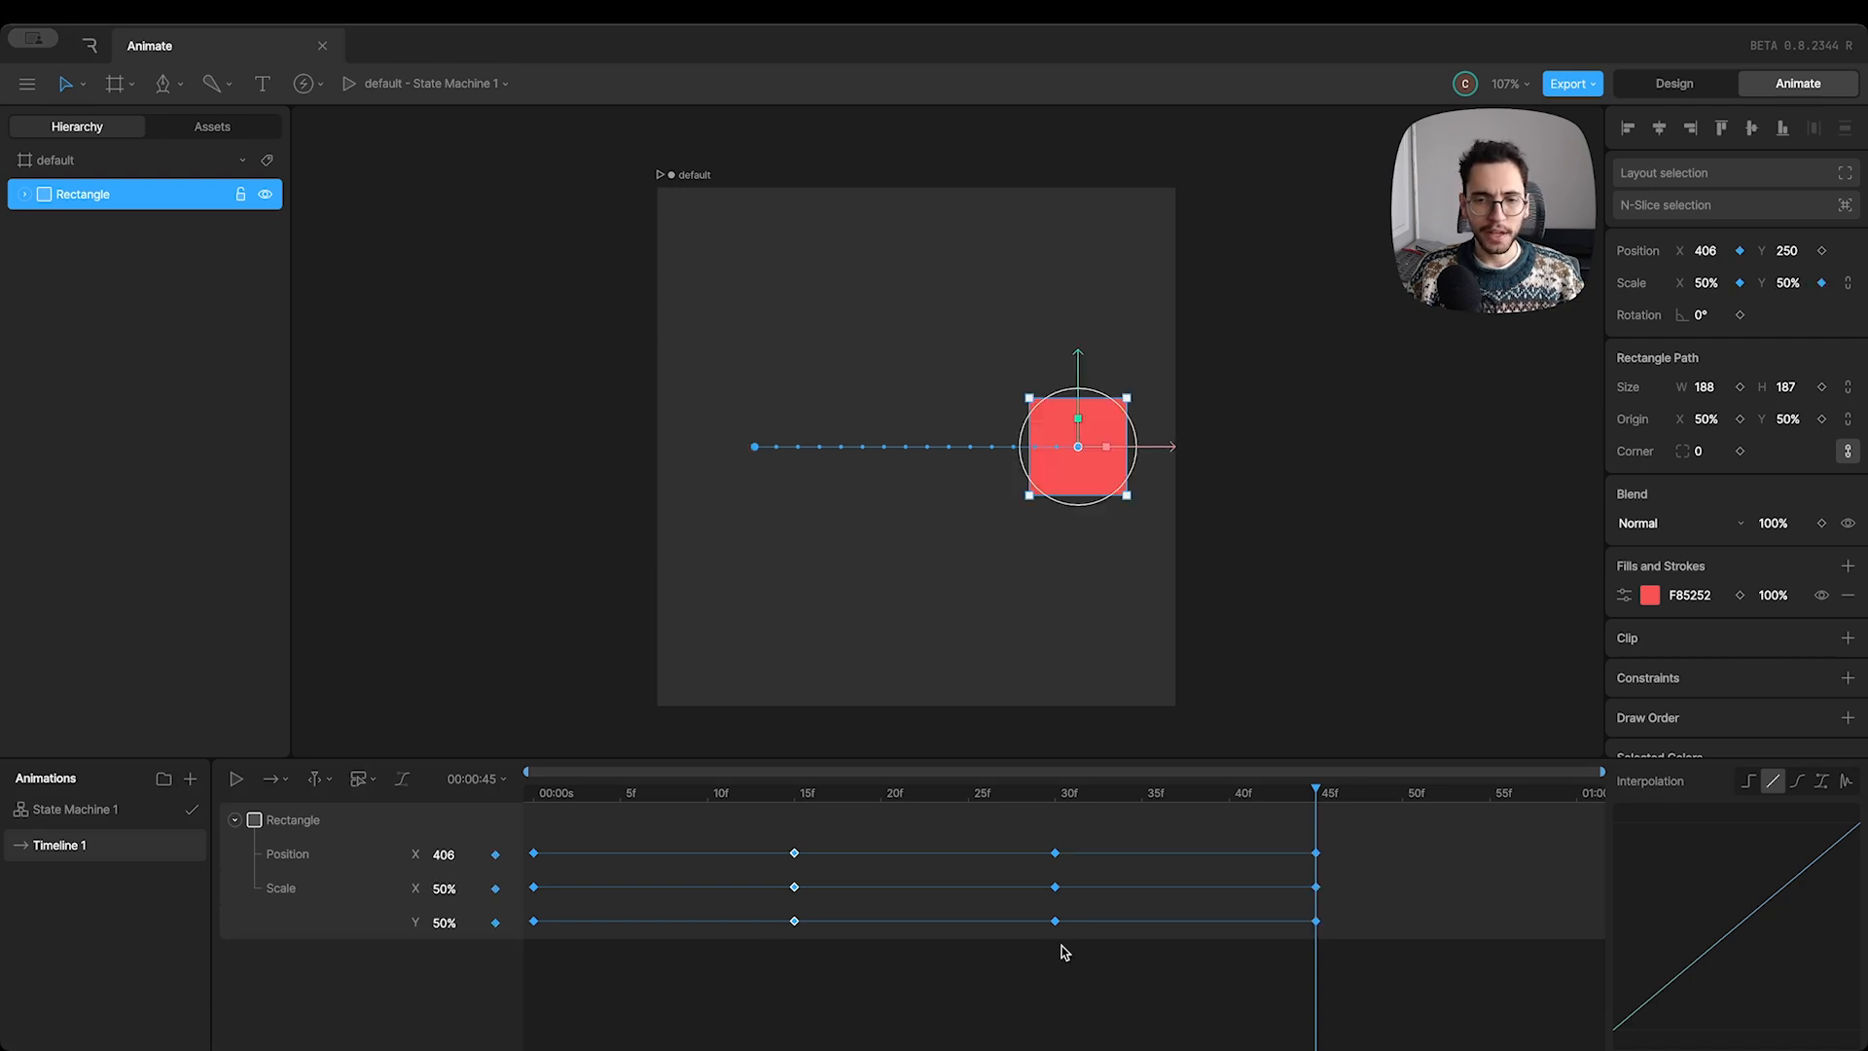
drag(1322, 808, 1595, 818)
key(ctrl+z)
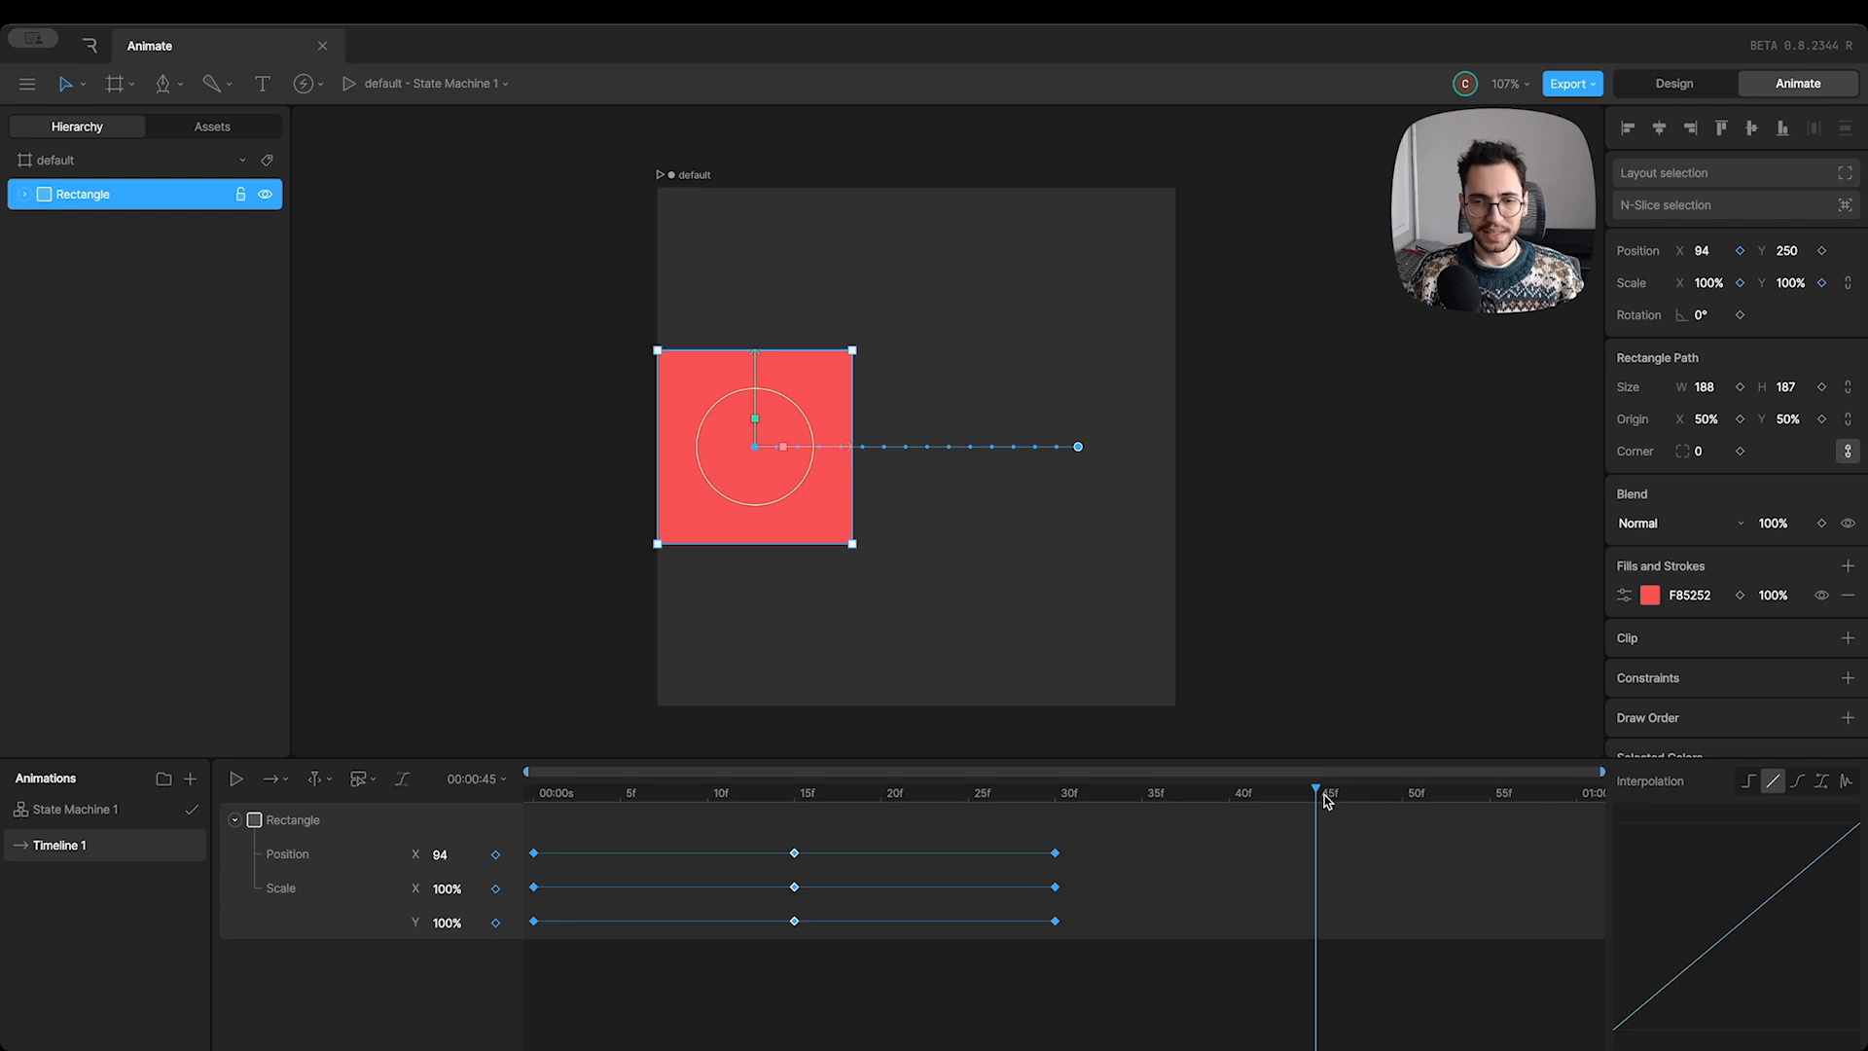
Step: Copy the frame 15 Position and Scale keys and paste them at frame 45
drag(1230, 794, 1317, 817)
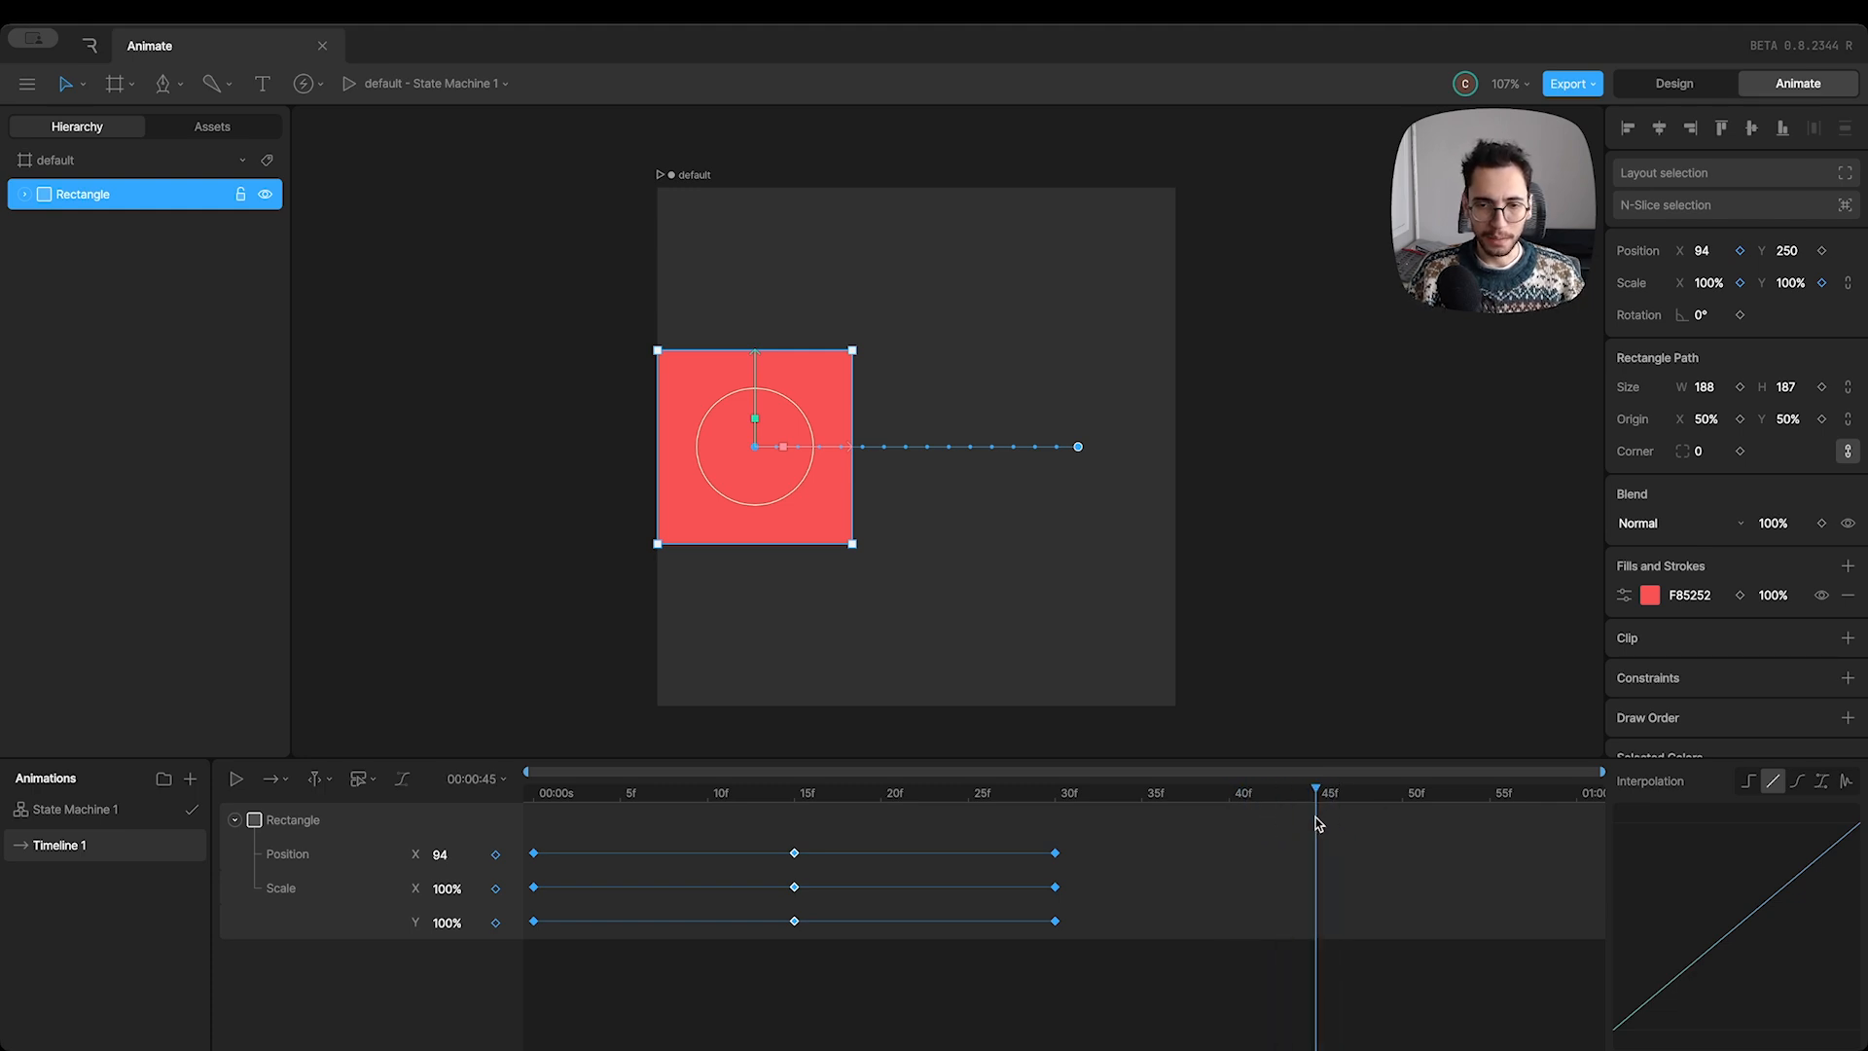
click(841, 830)
drag(842, 830, 761, 950)
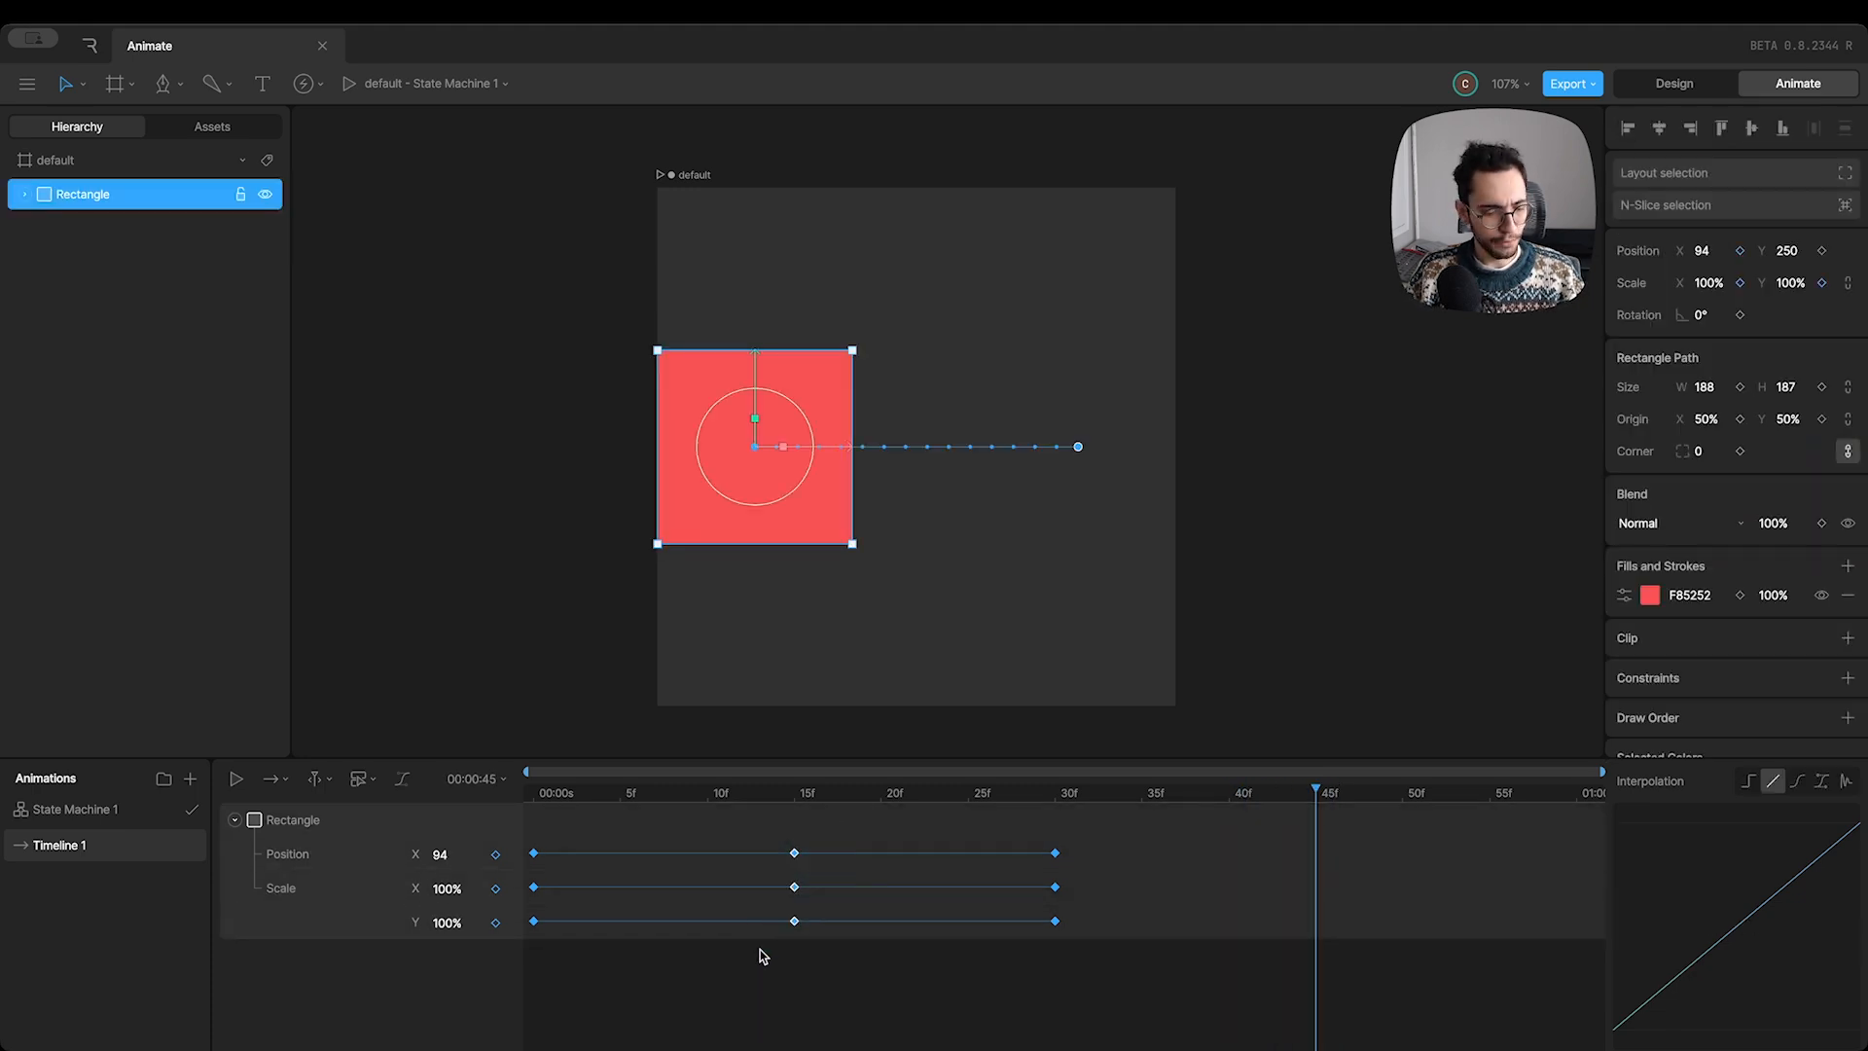
key(ctrl+c)
key(ctrl+v)
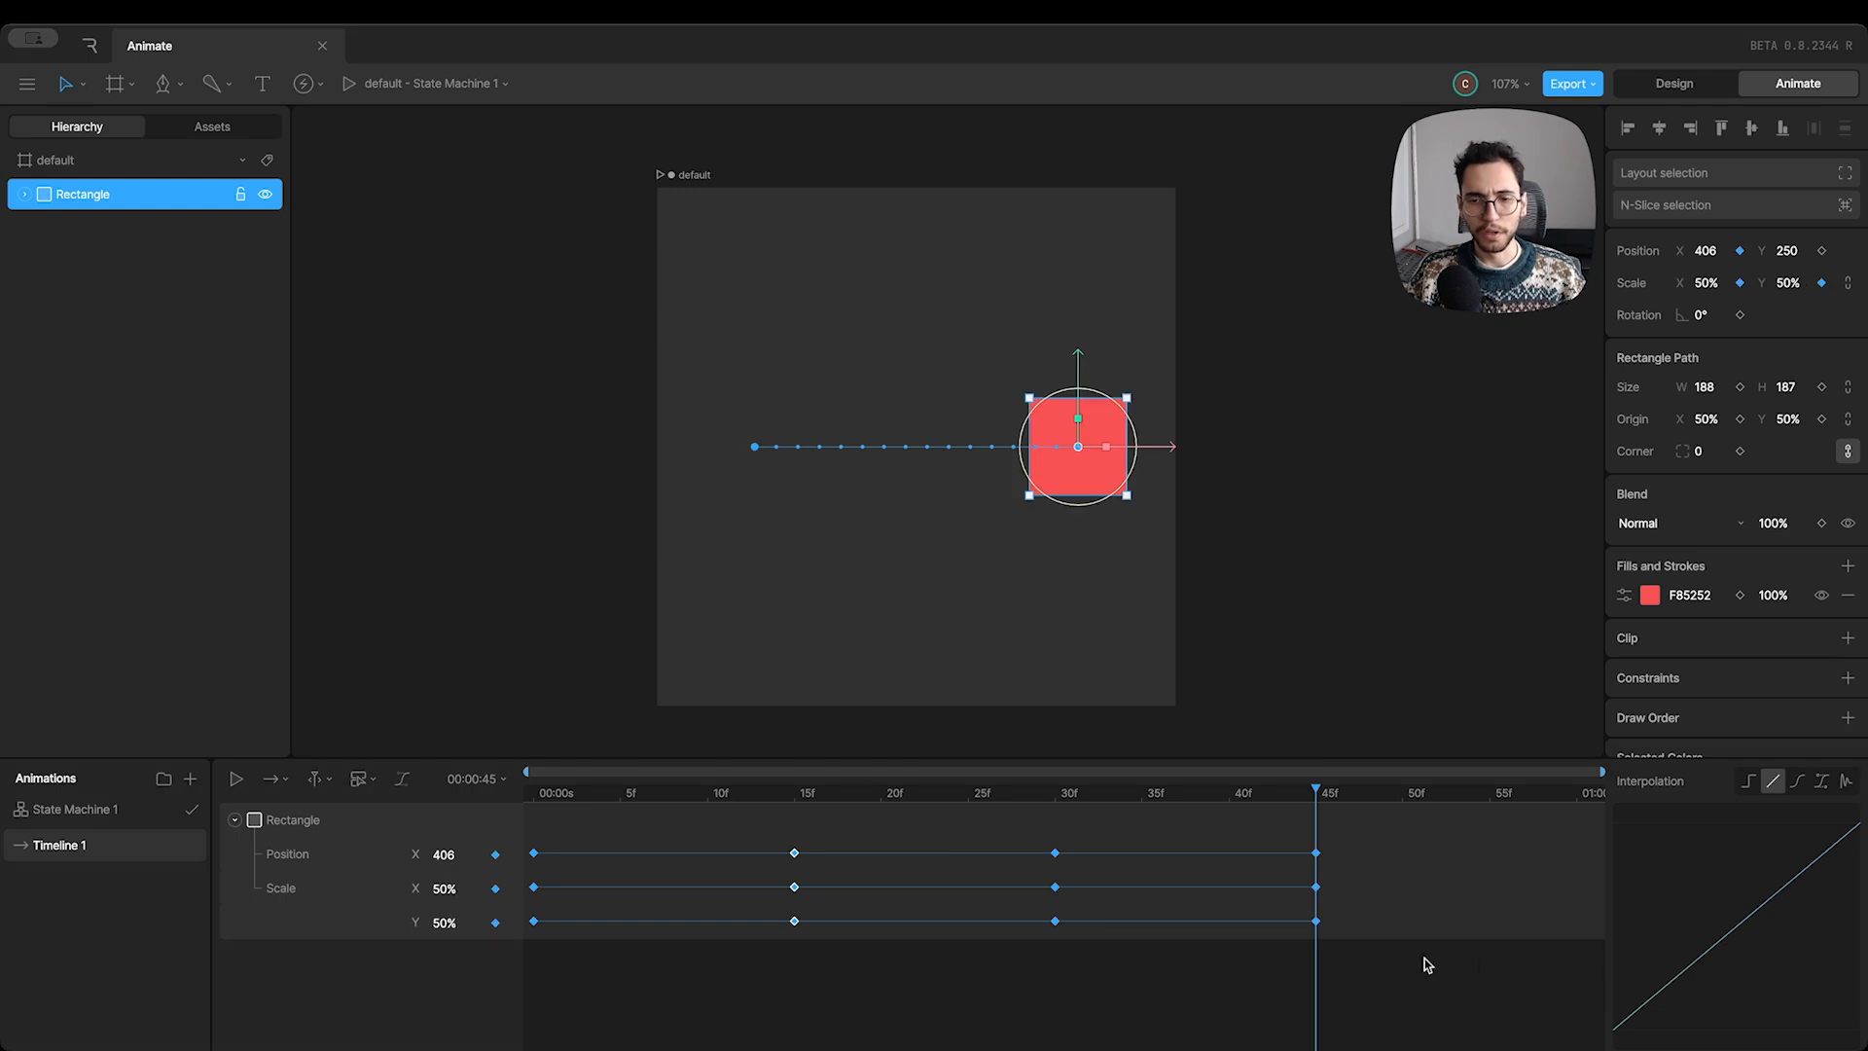
click(1342, 884)
Step: Copy the frame 30 Position and Scale keys and paste them at 00:01:00
drag(1318, 793, 1641, 819)
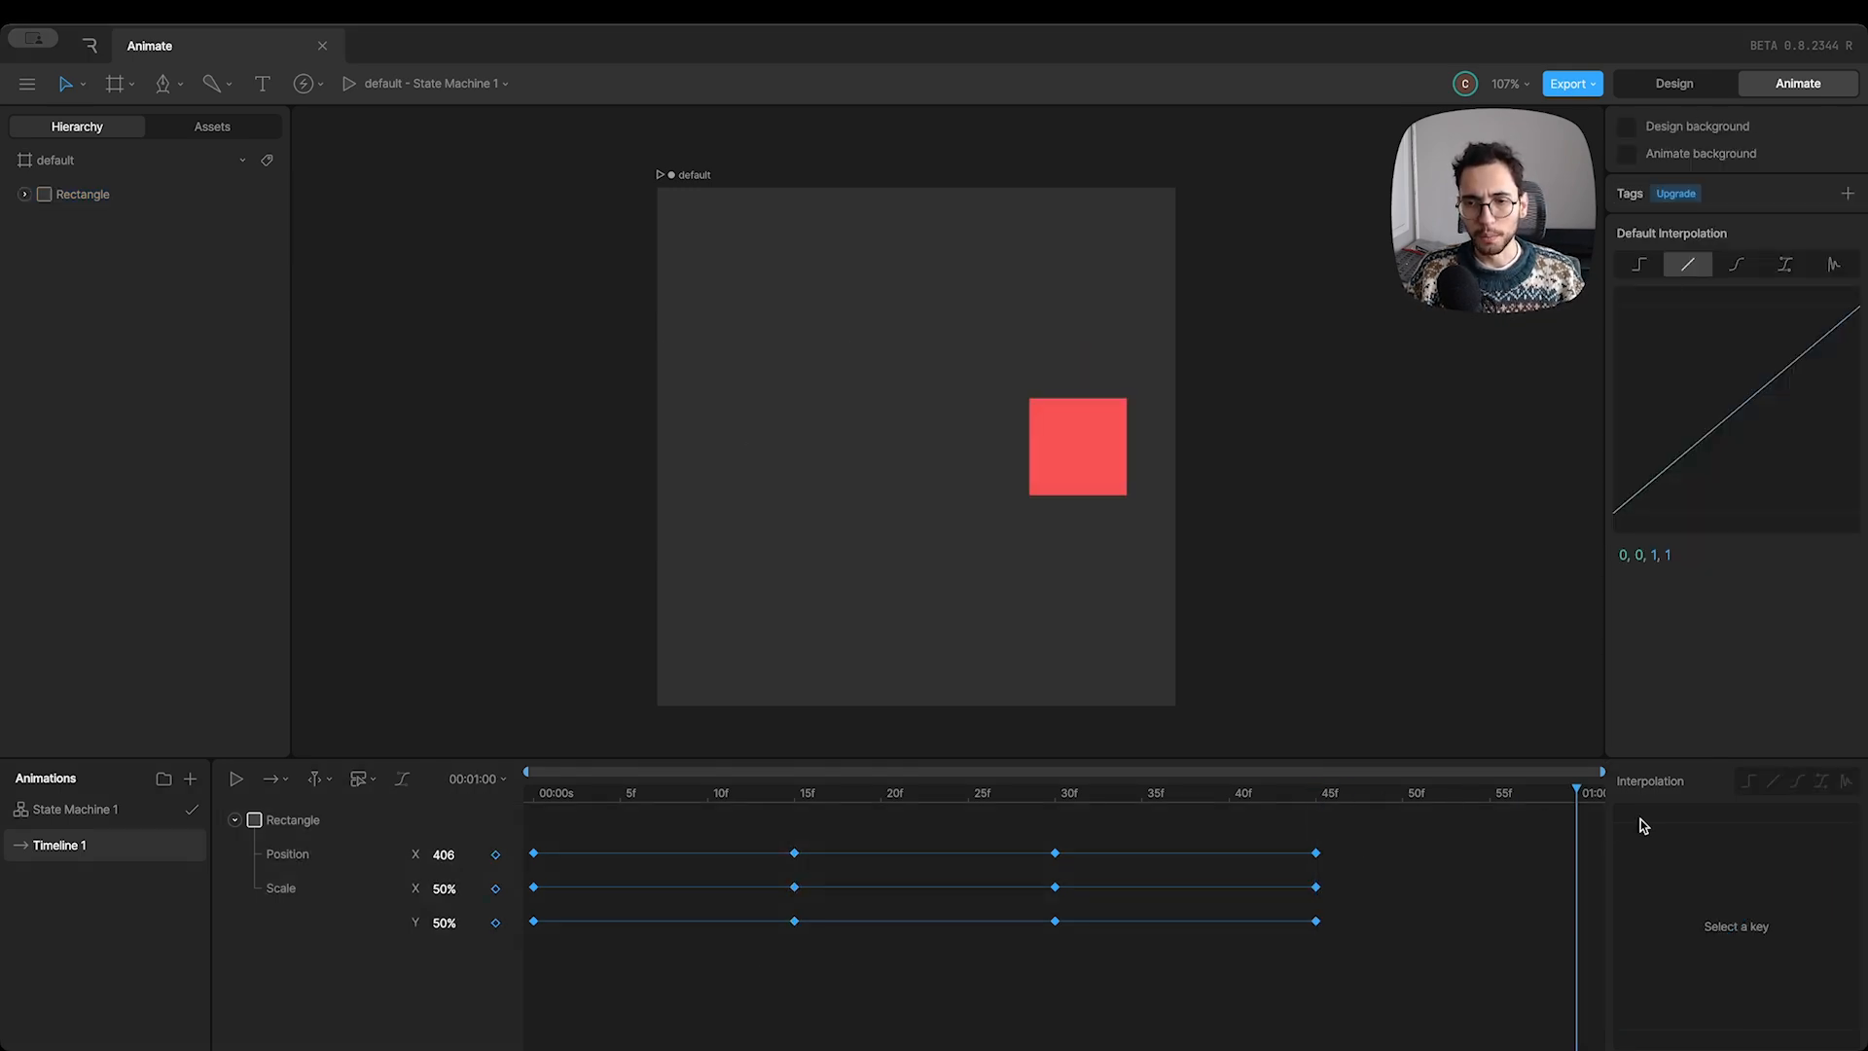
drag(1092, 826, 1010, 960)
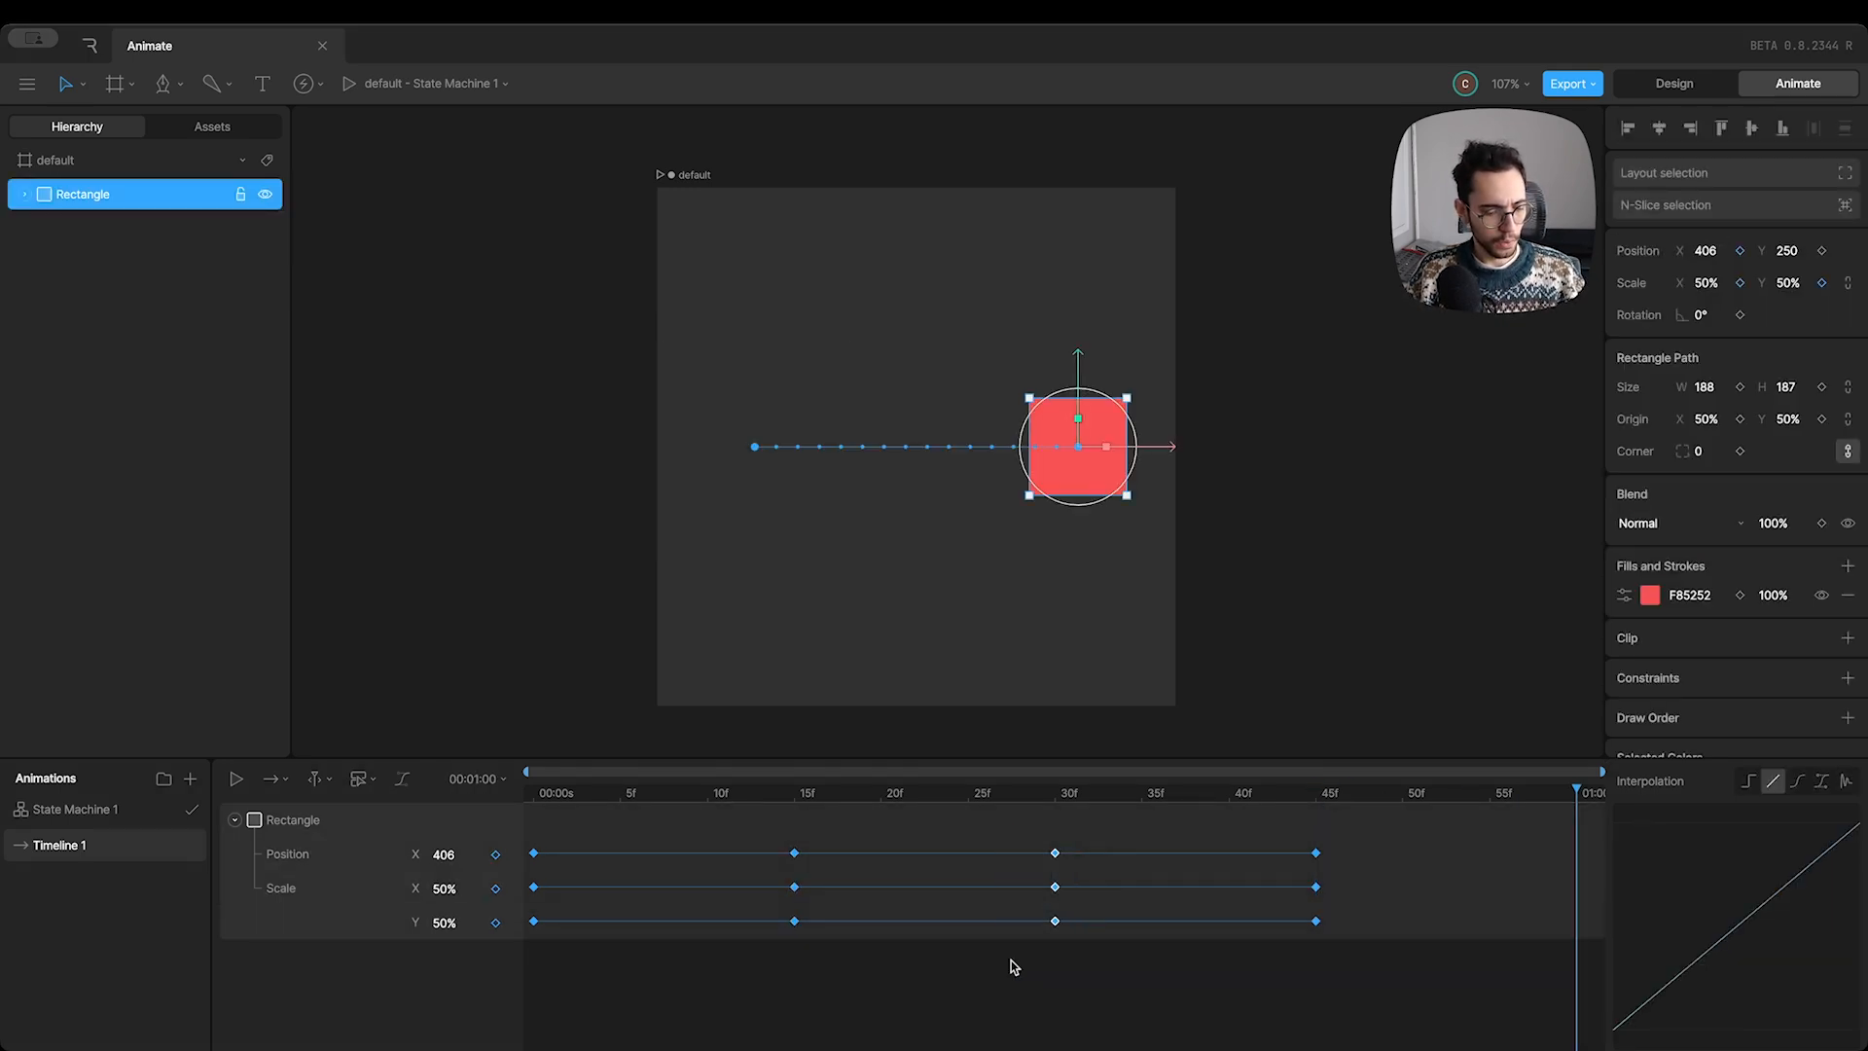
key(ctrl+c)
key(ctrl+v)
Step: Play the repeated back-and-forth animation from the start and place the playhead at frame 30
drag(1407, 796, 466, 837)
key(space)
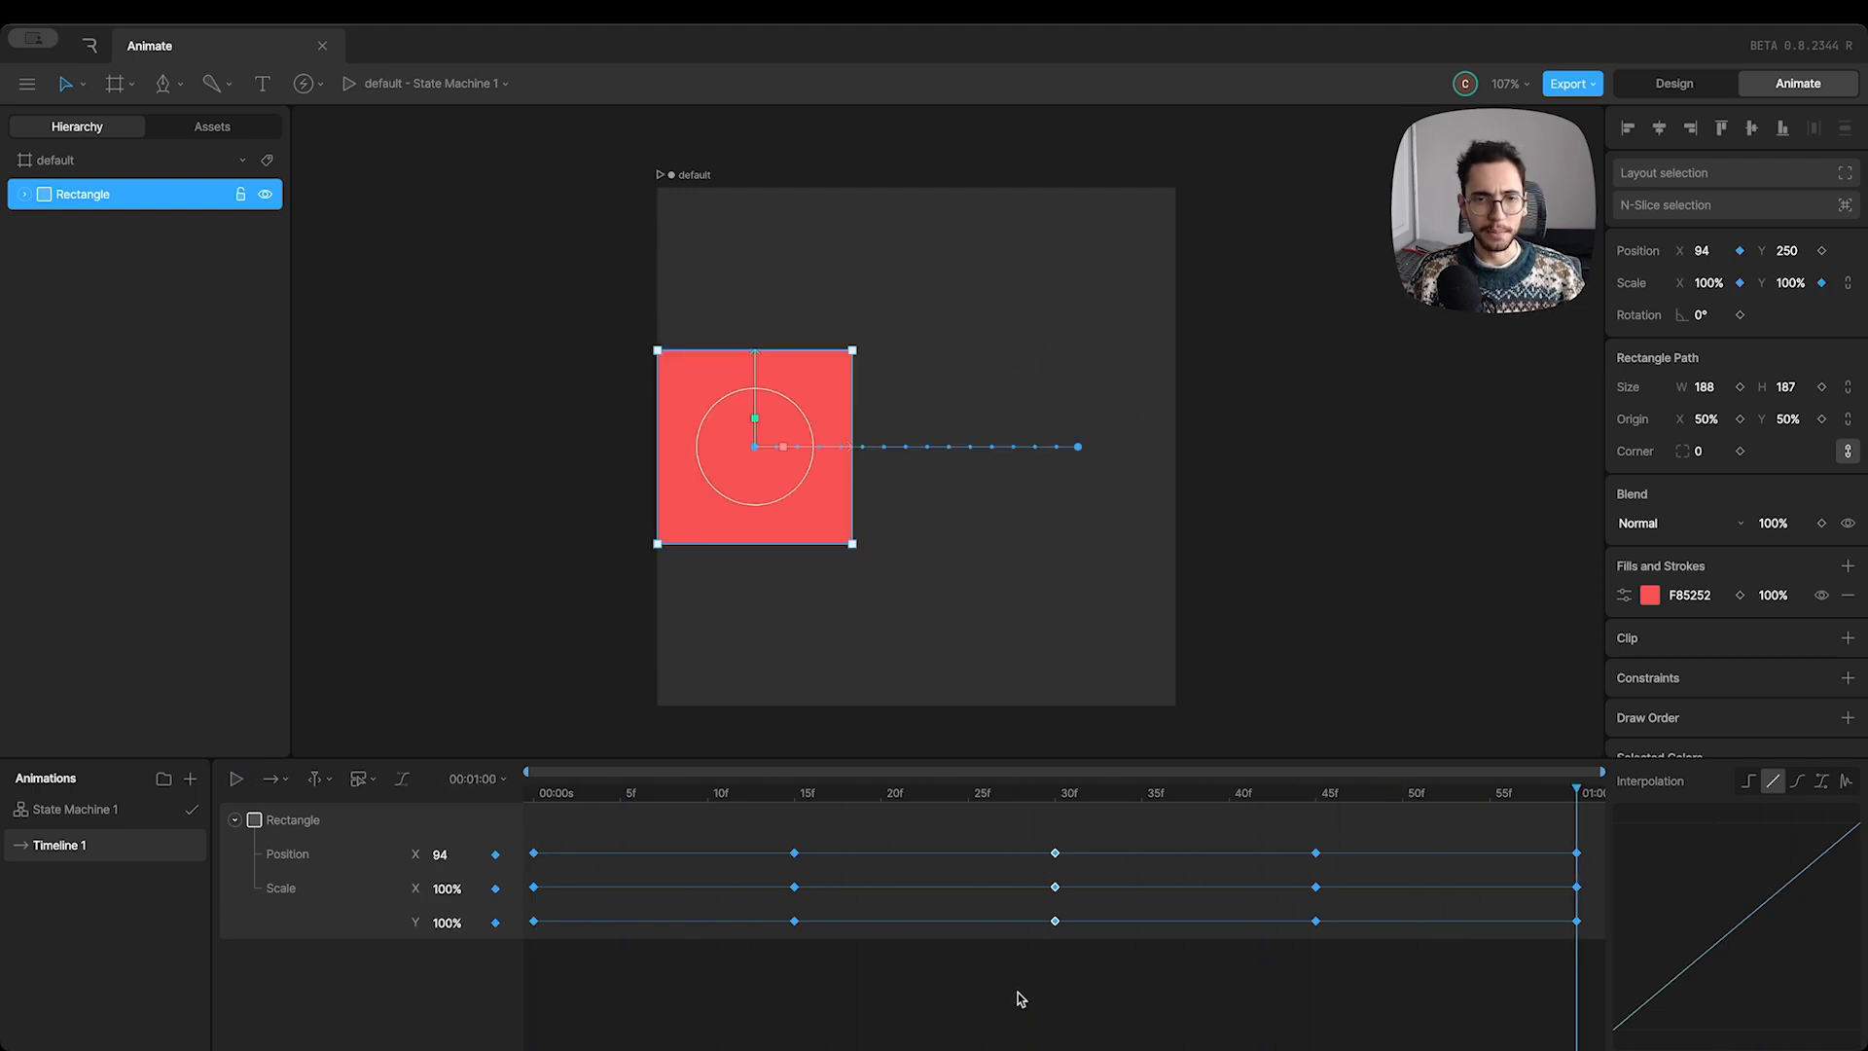
key(space)
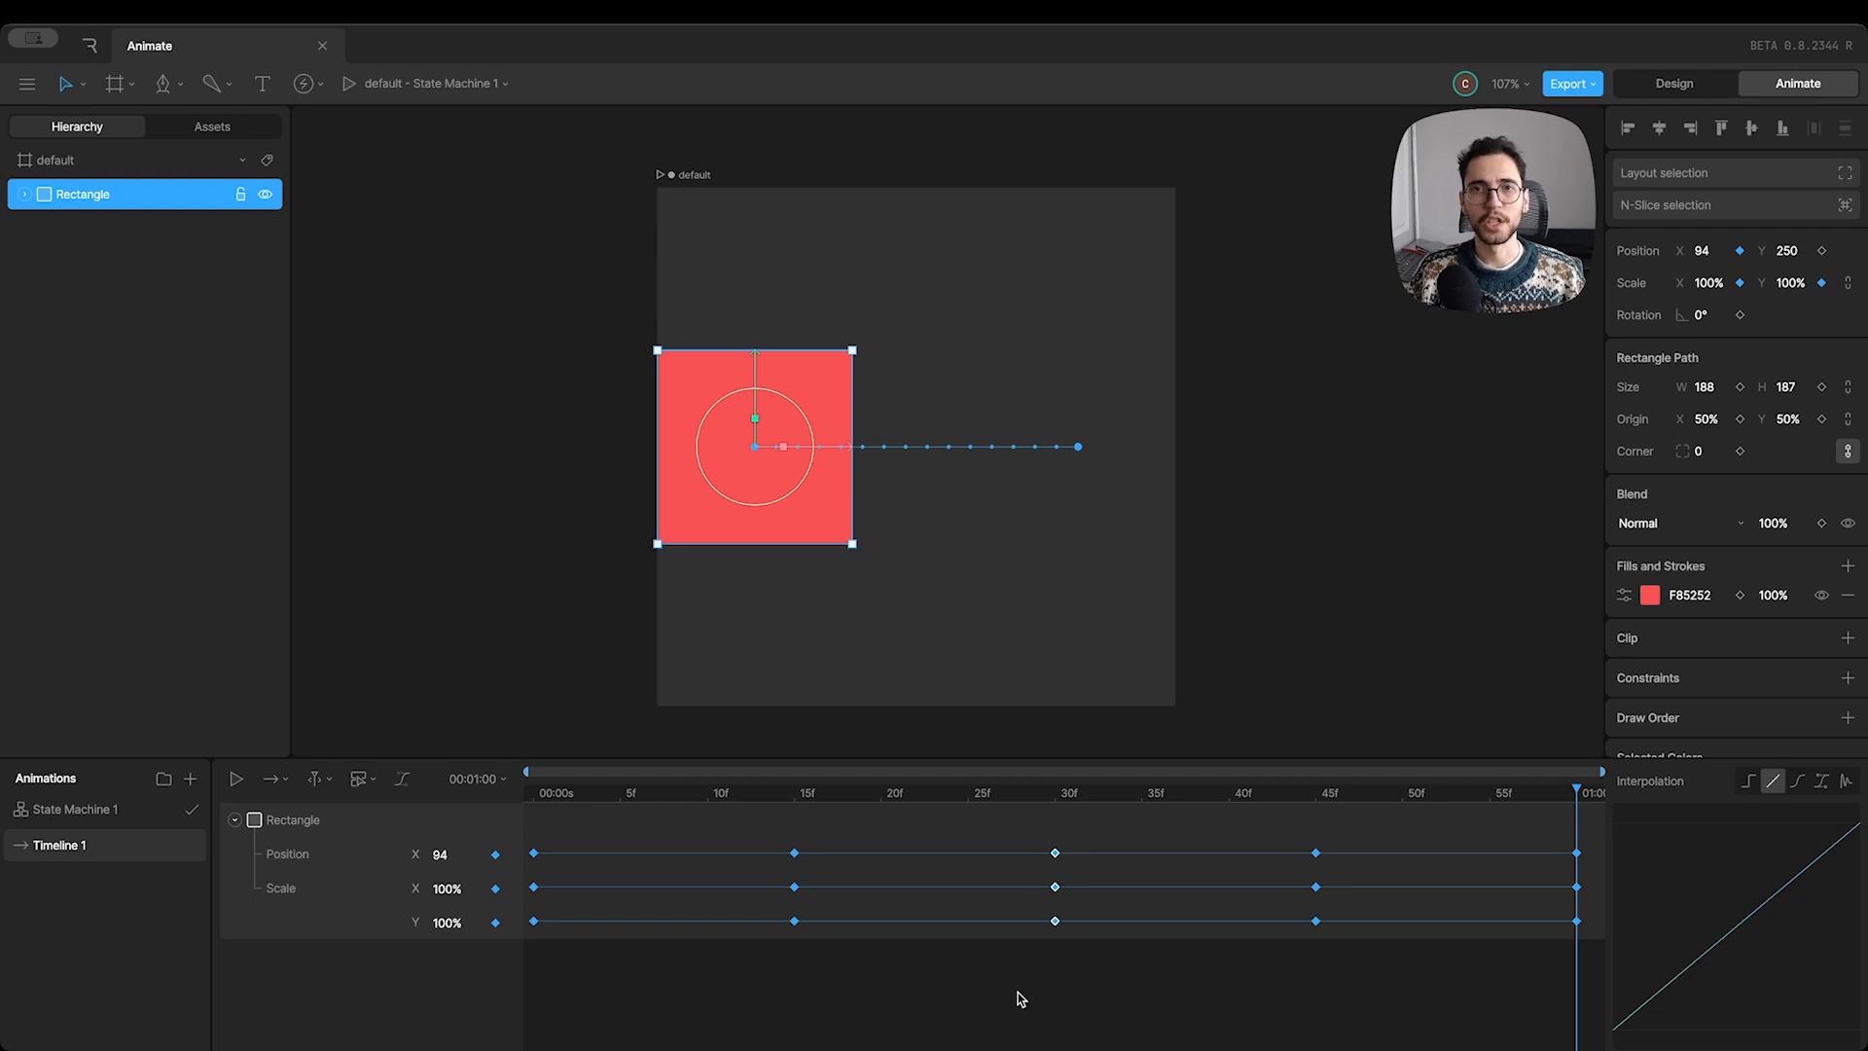
click(1080, 825)
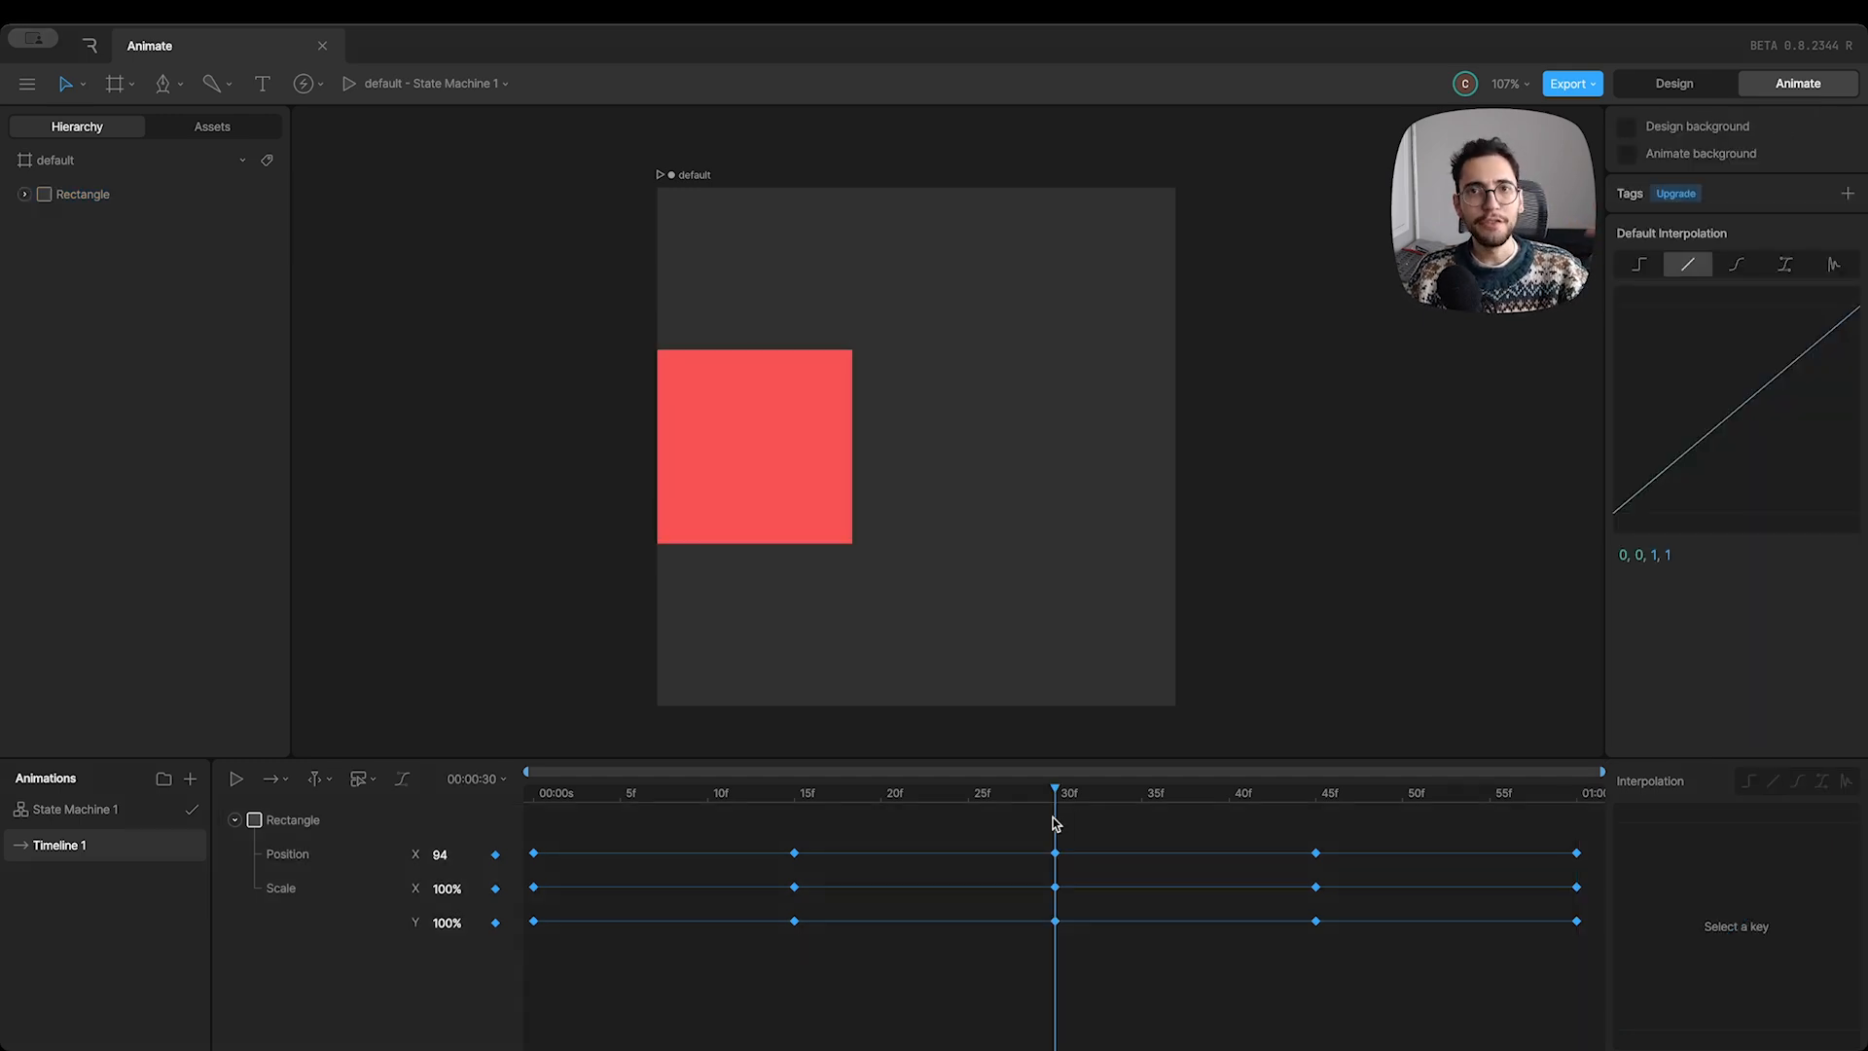
Step: Review the Move keys commands for shifting keys forward or backward by 1 or 10 frames
click(319, 781)
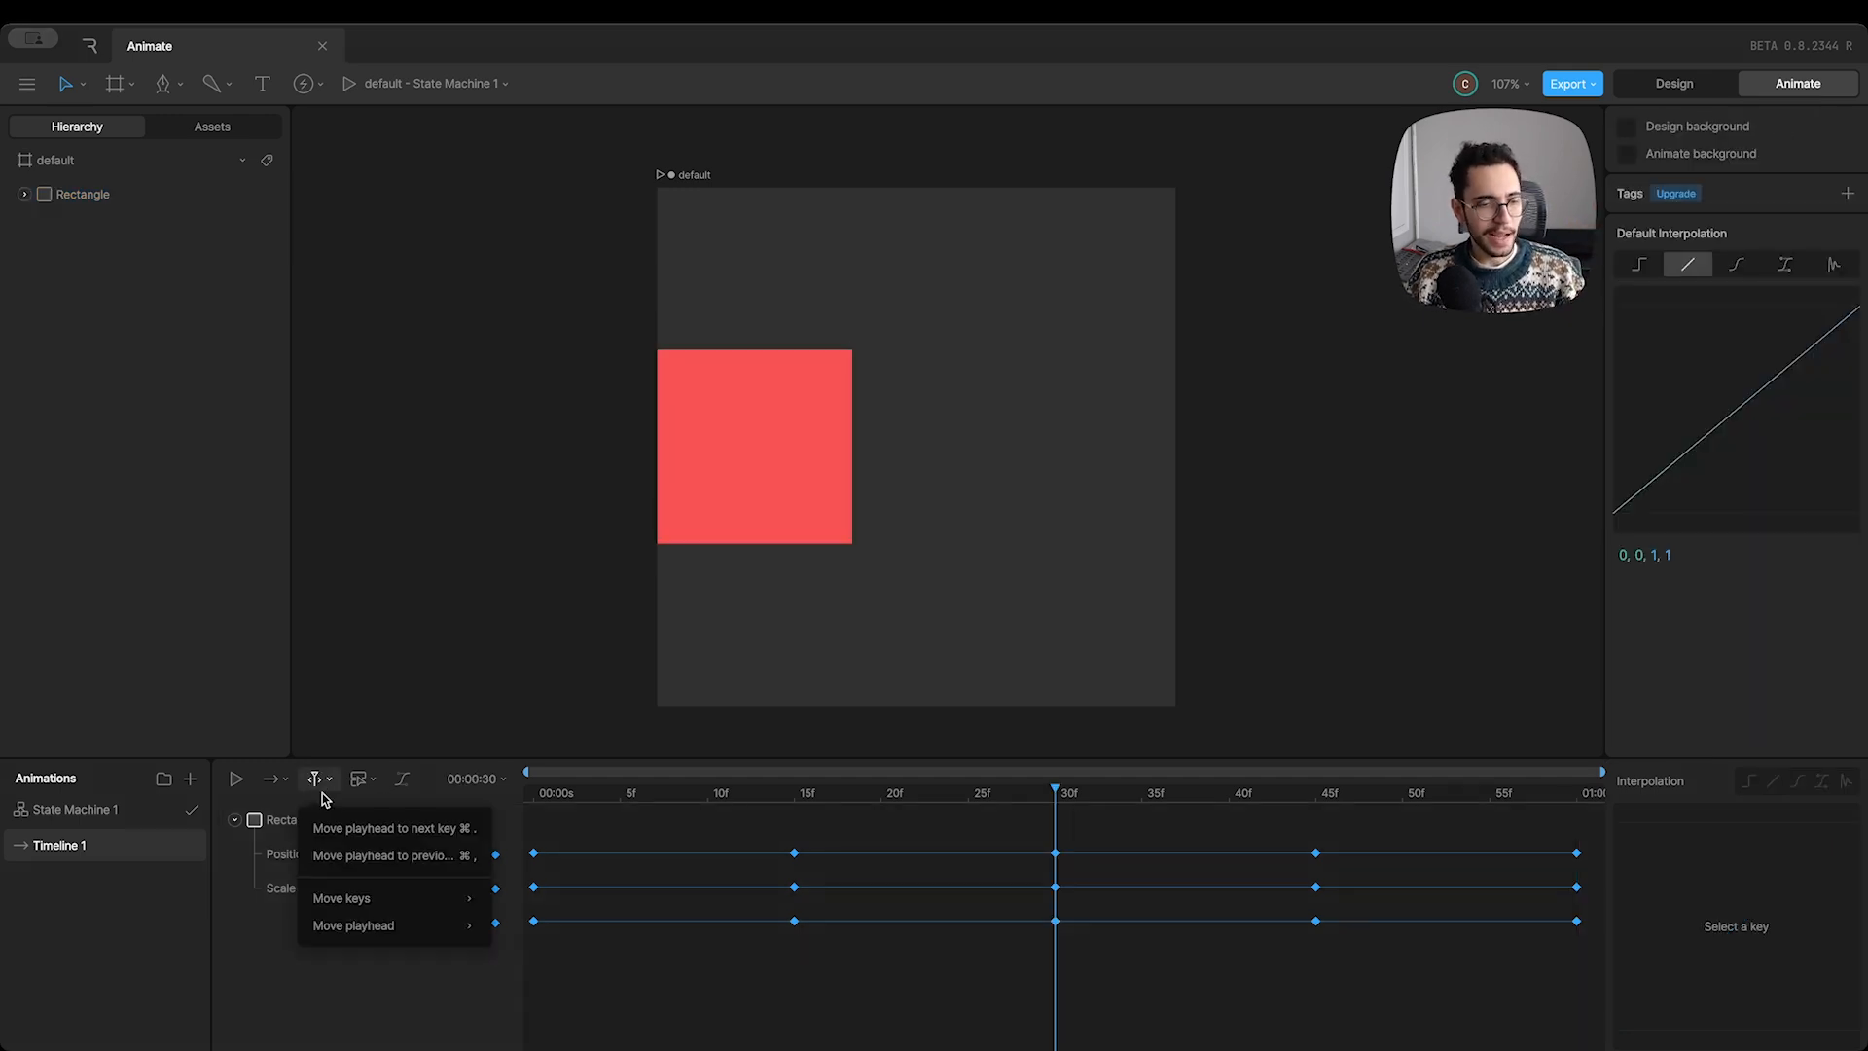
mouse_move(395, 901)
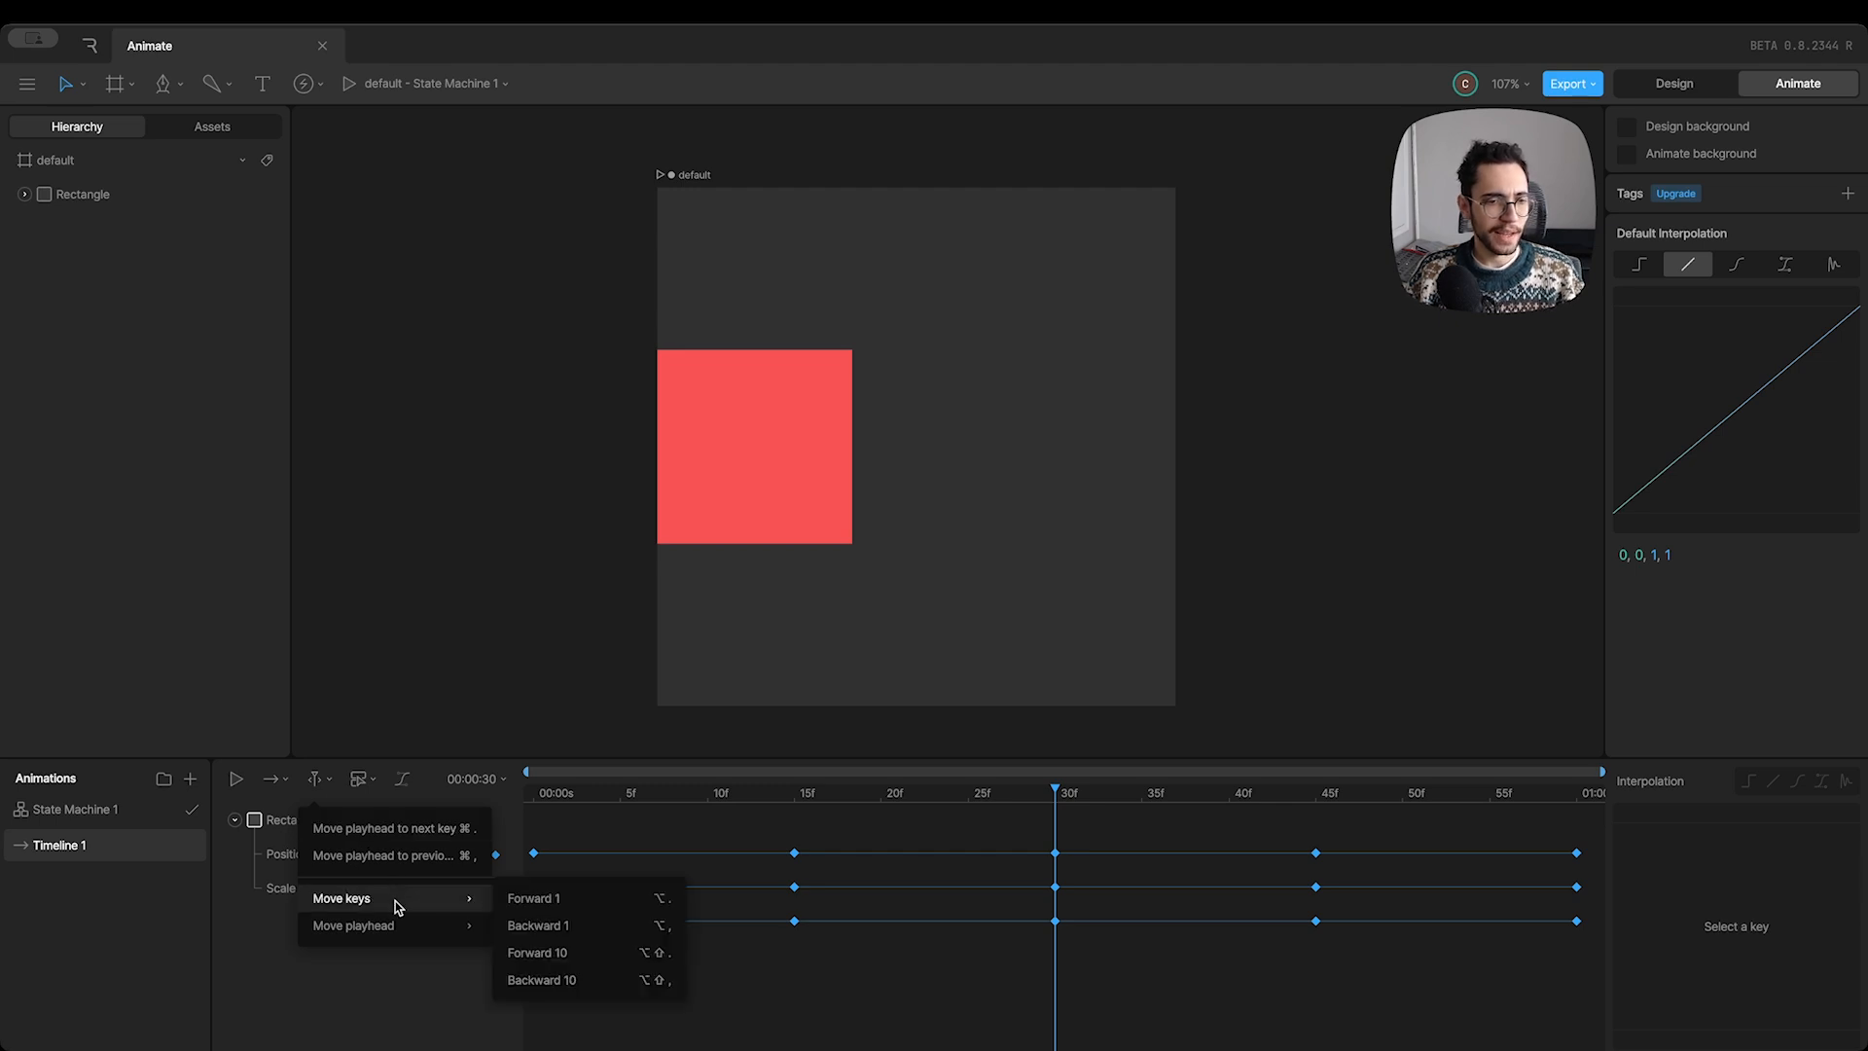
click(599, 908)
Step: Nudge the frame 15 Position key to frame 17 and back to frame 5, and try shifting all three frame 15 keys to frame 18
click(794, 852)
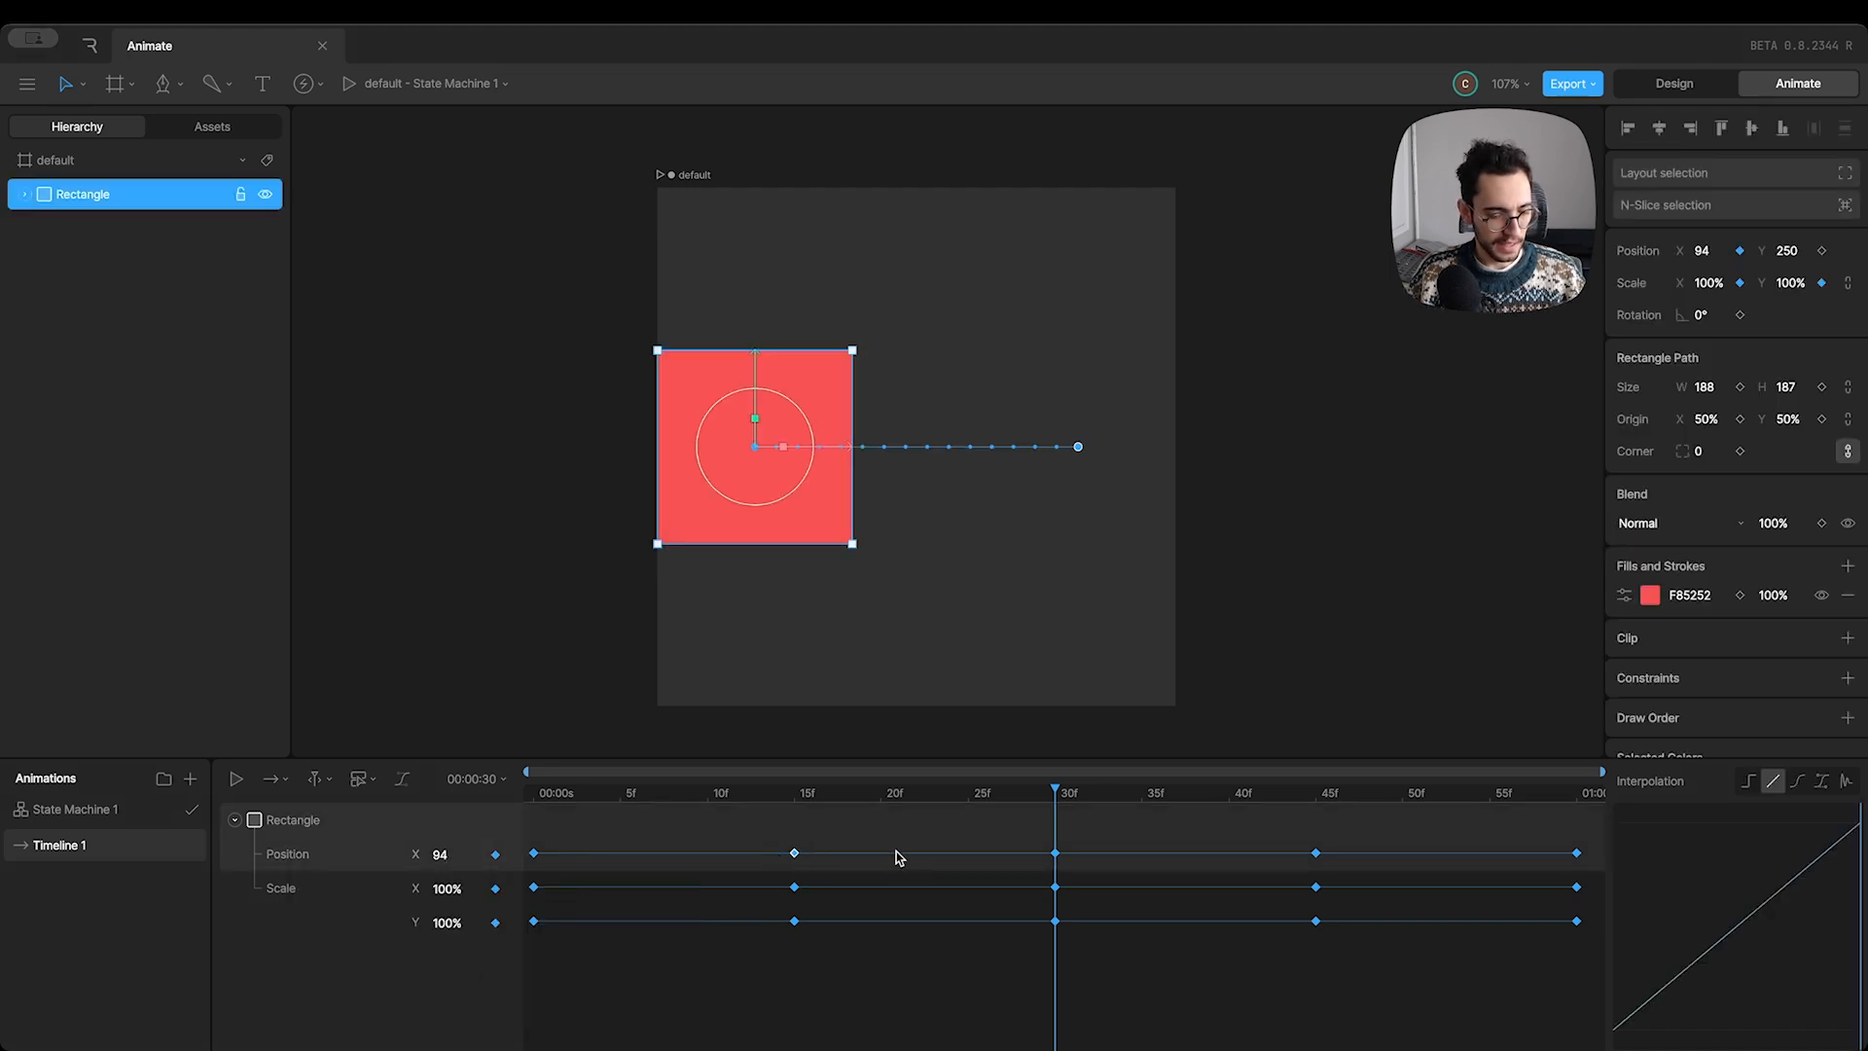
key(alt)
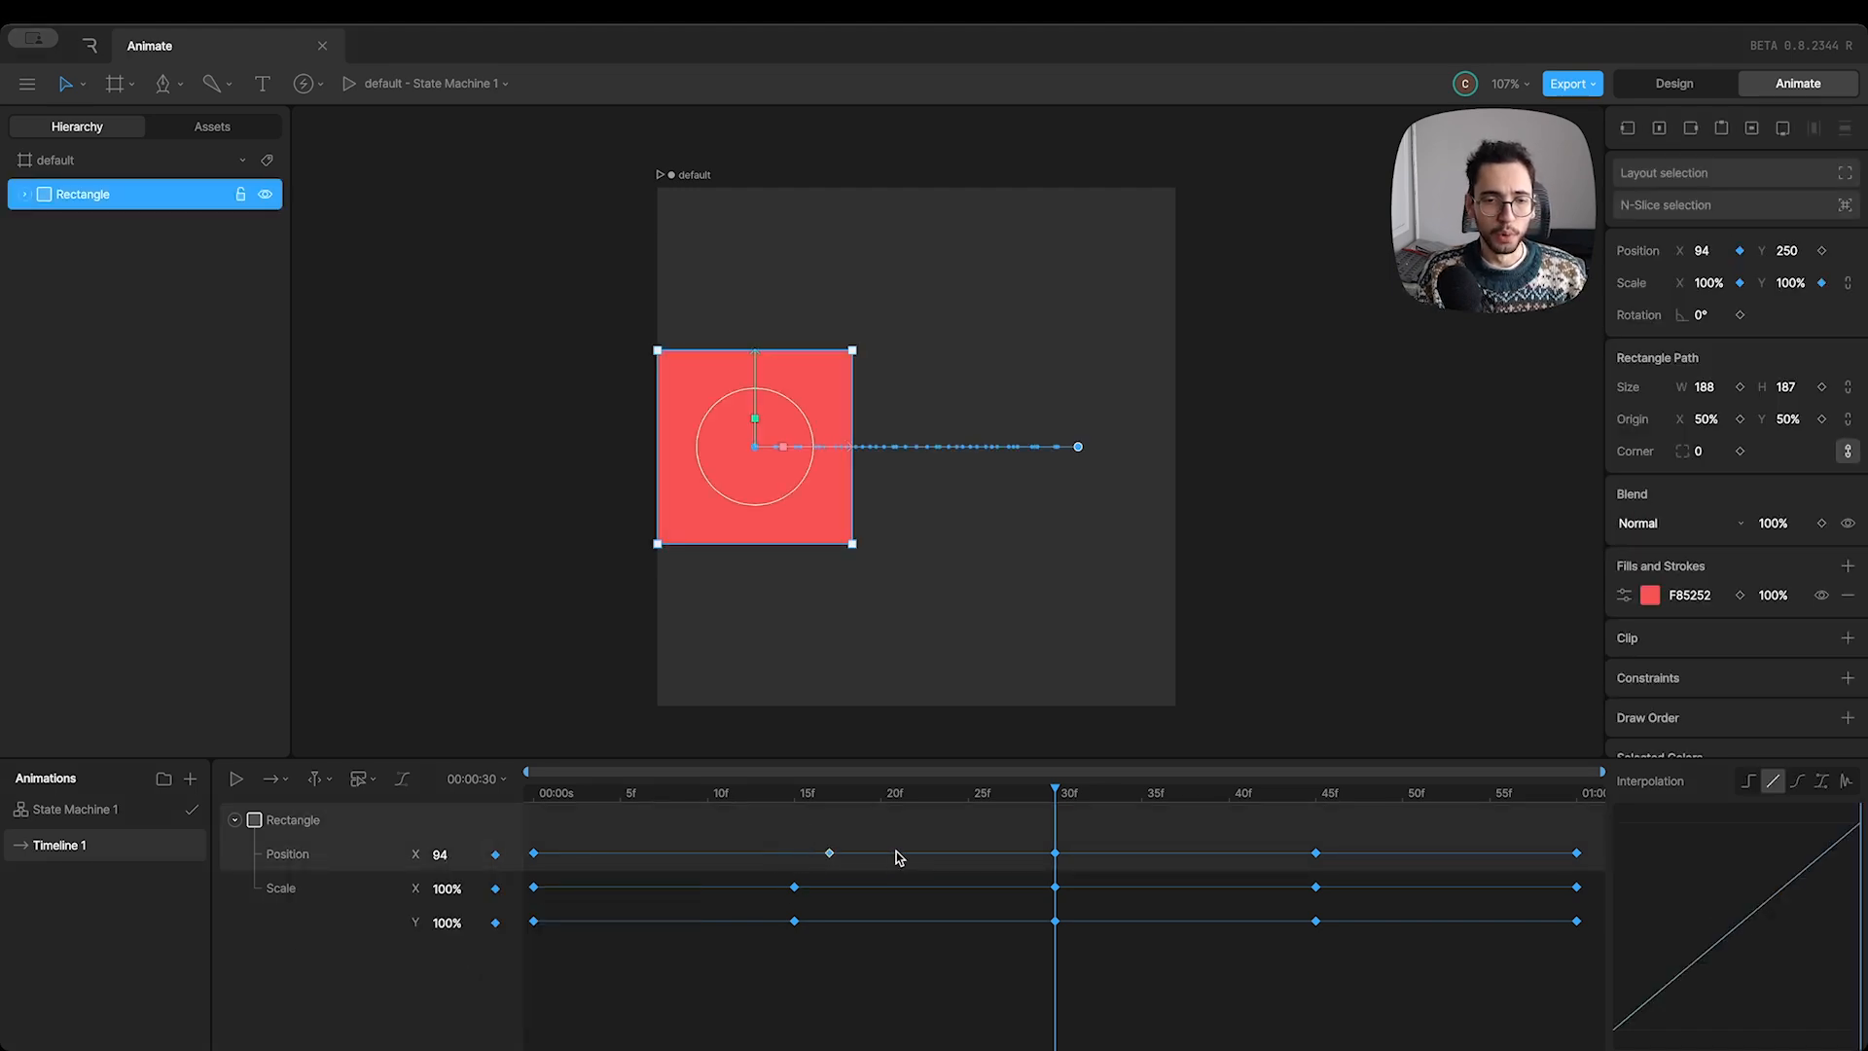
key(alt+Left)
key(alt+Left)
key(alt+Left)
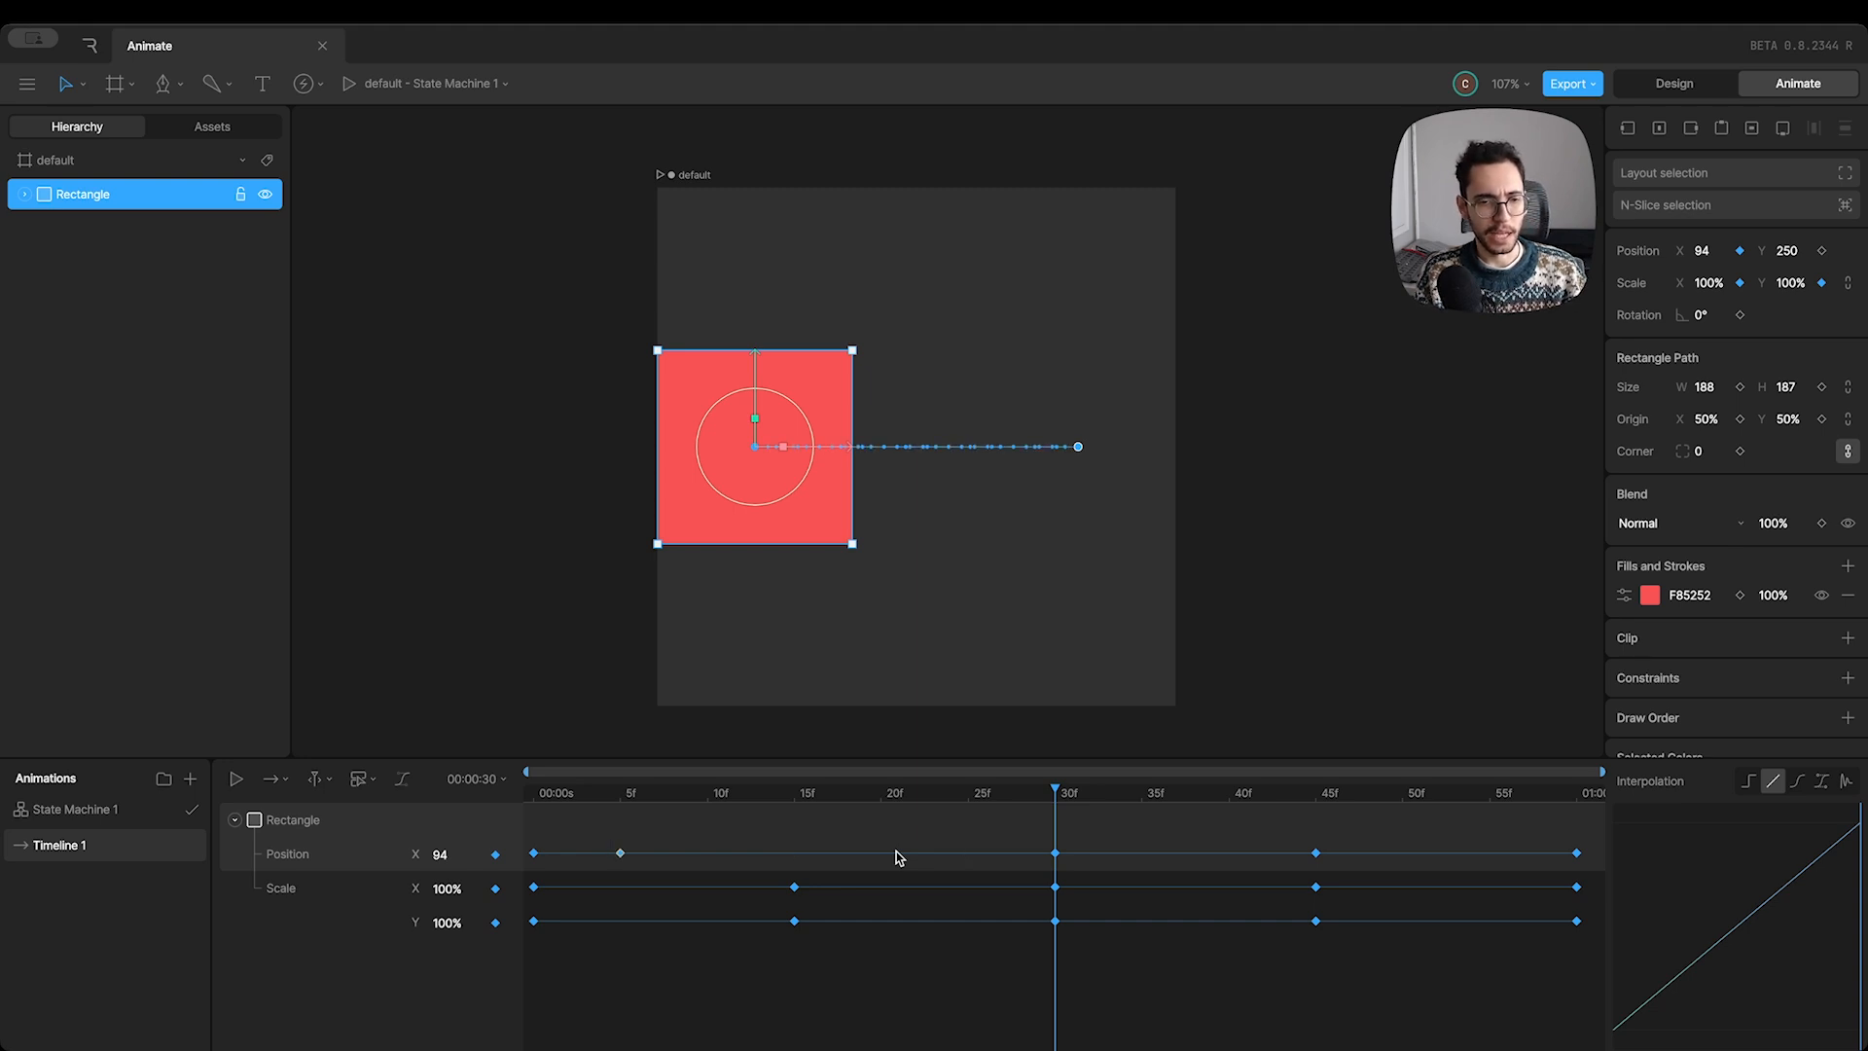
drag(877, 816, 780, 954)
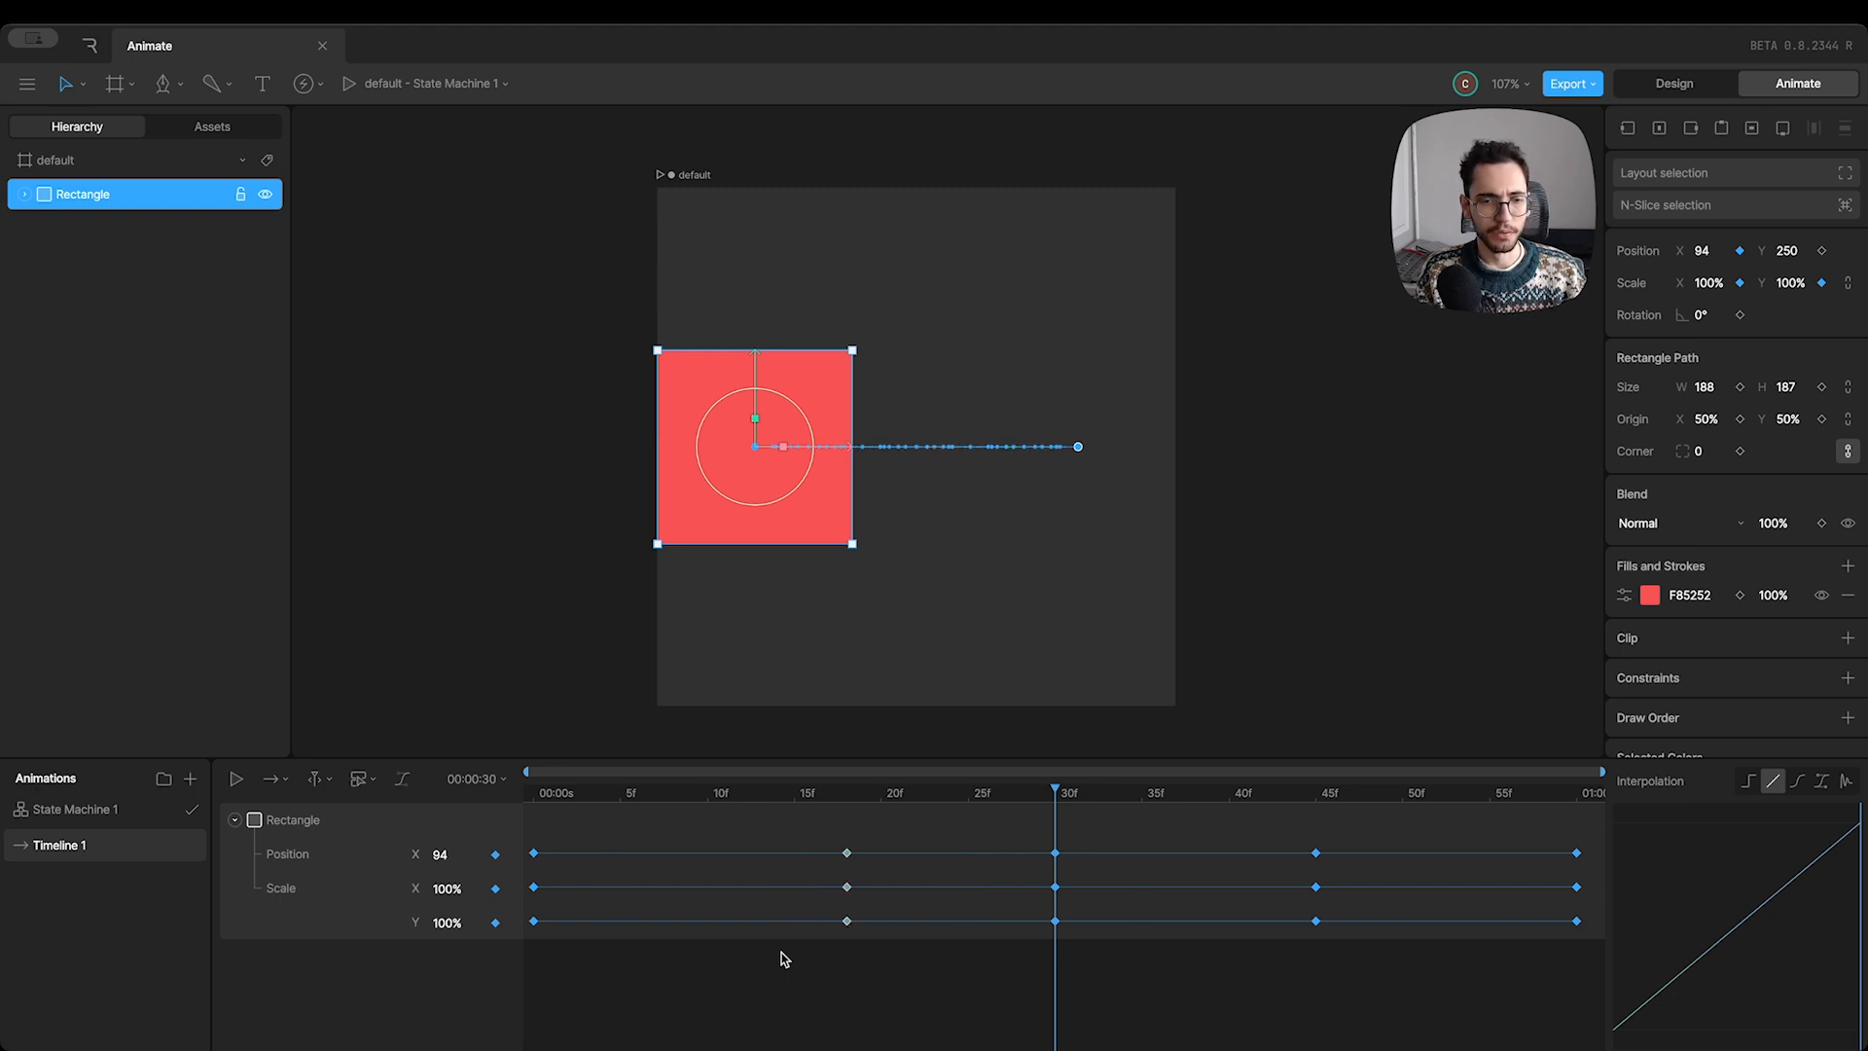
Step: Review the Move playhead commands for stepping frames and jumping to the start or end, and deselect the keys
click(317, 779)
mouse_move(390, 910)
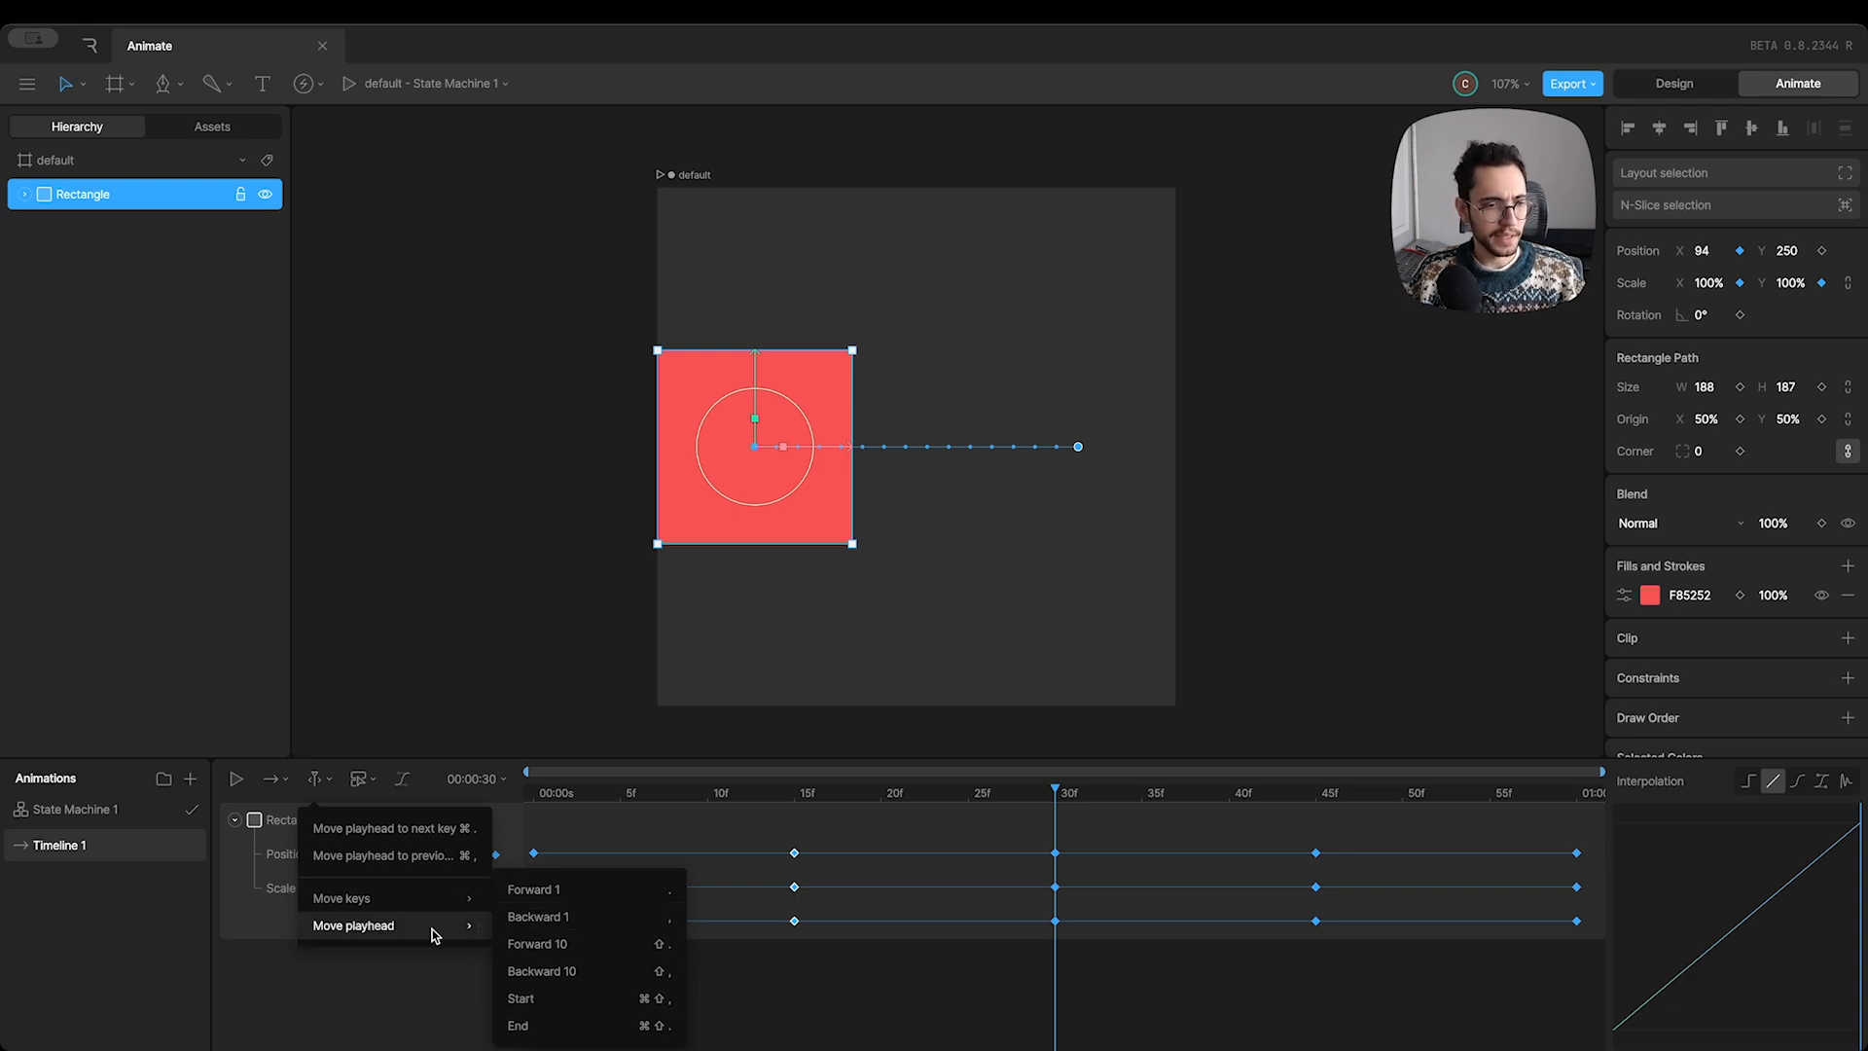
click(897, 1012)
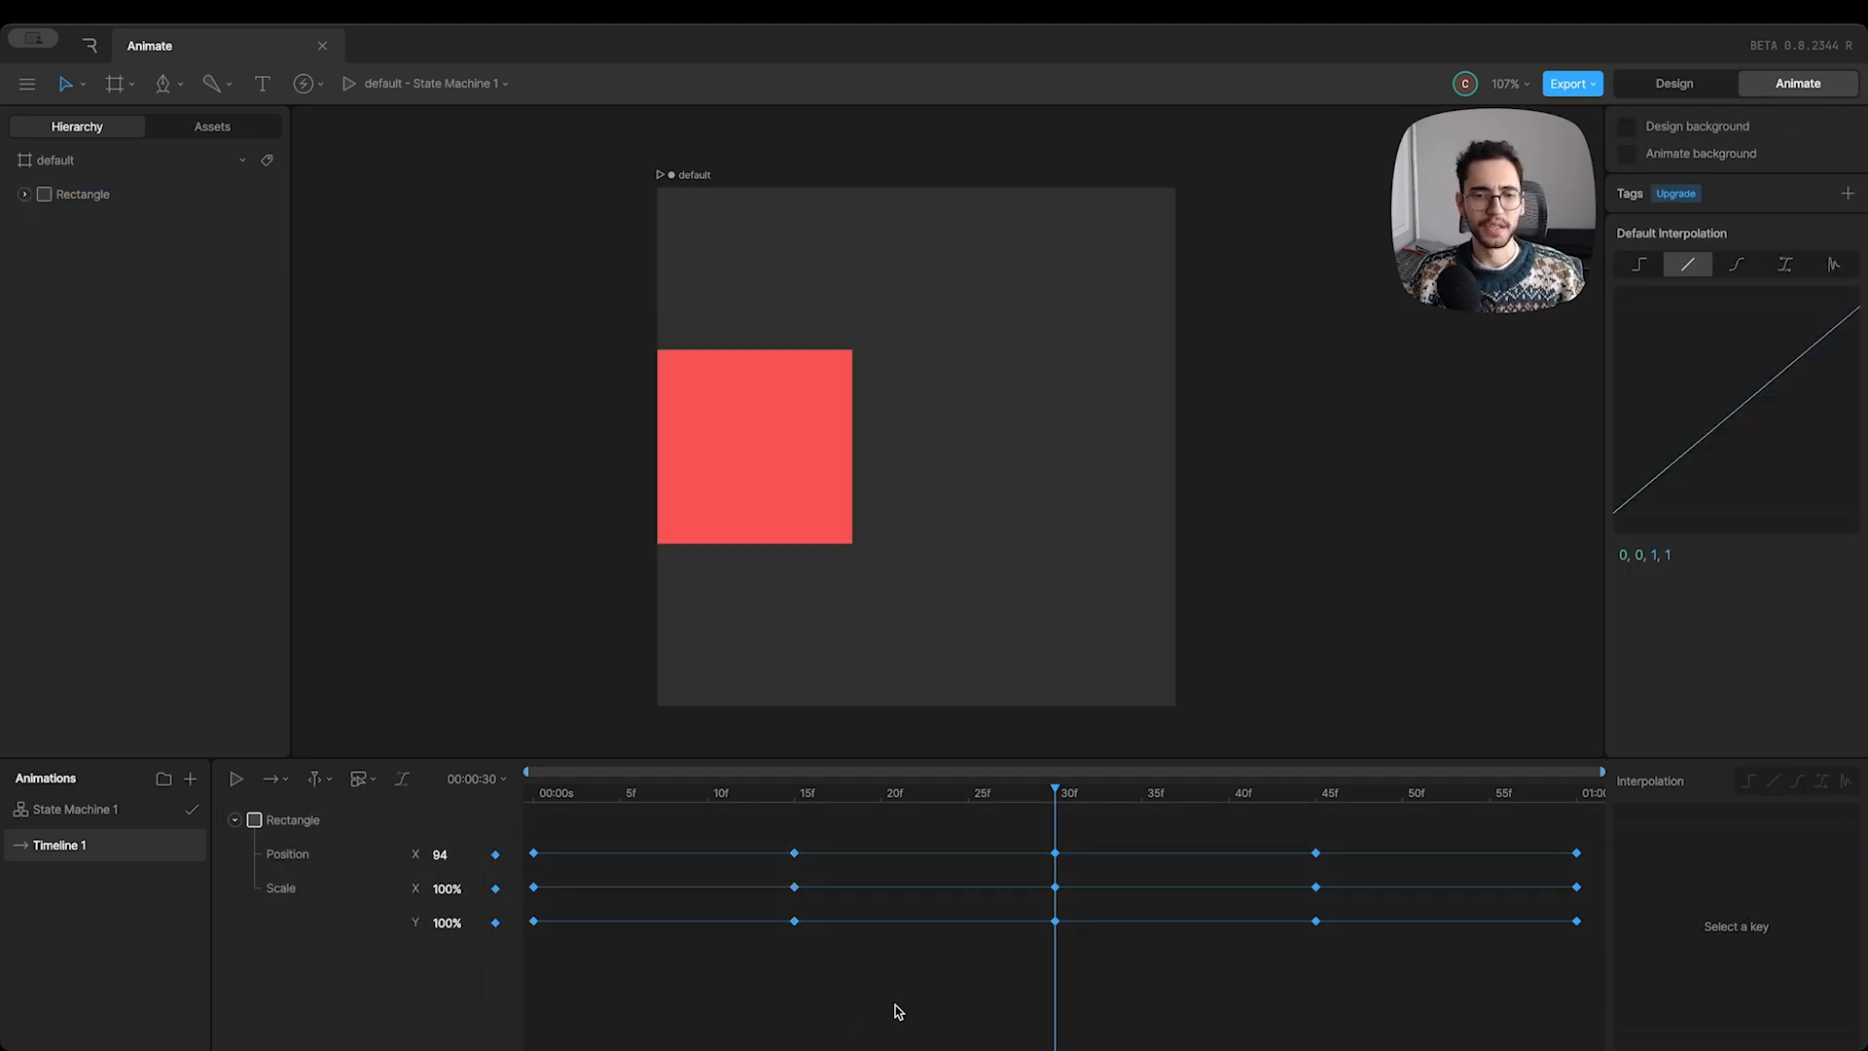